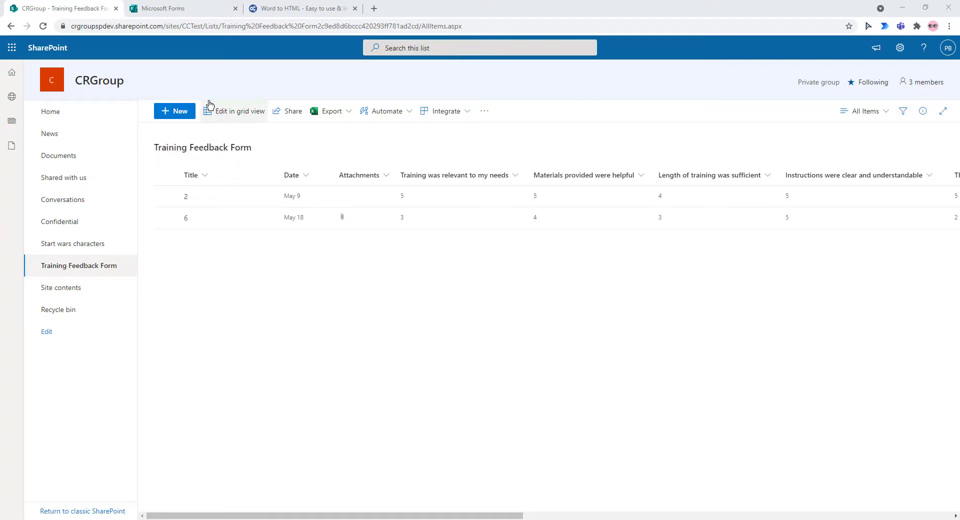
Start a new blank form in Microsoft Forms with a free-text question
left_click(184, 11)
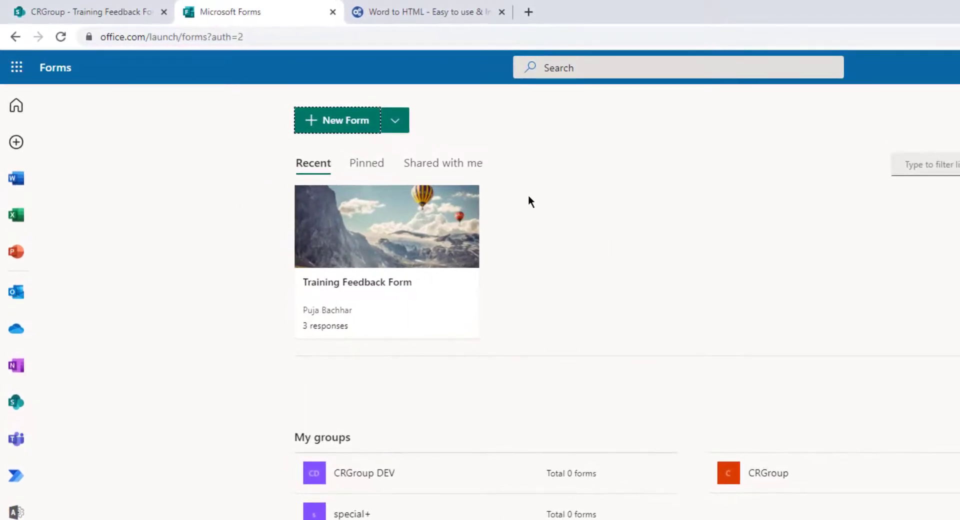
left_click(346, 126)
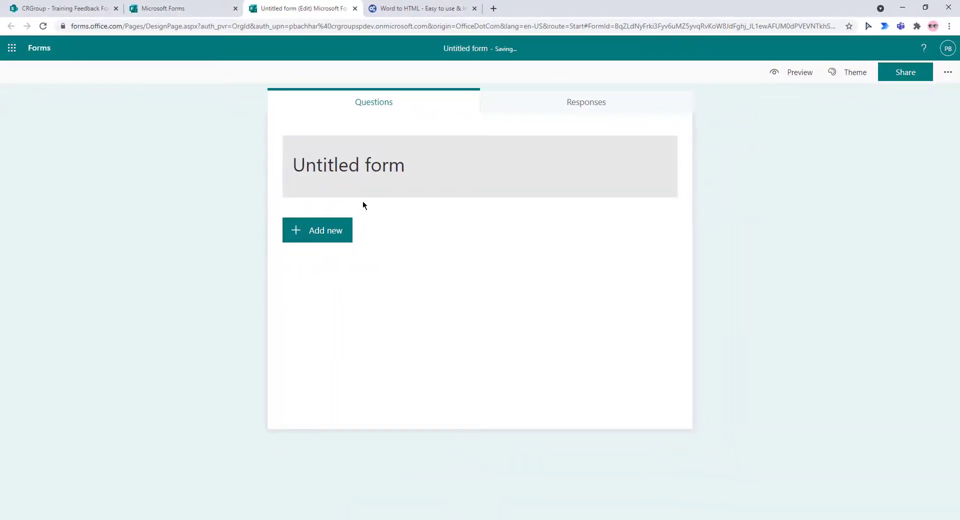
left_click(348, 234)
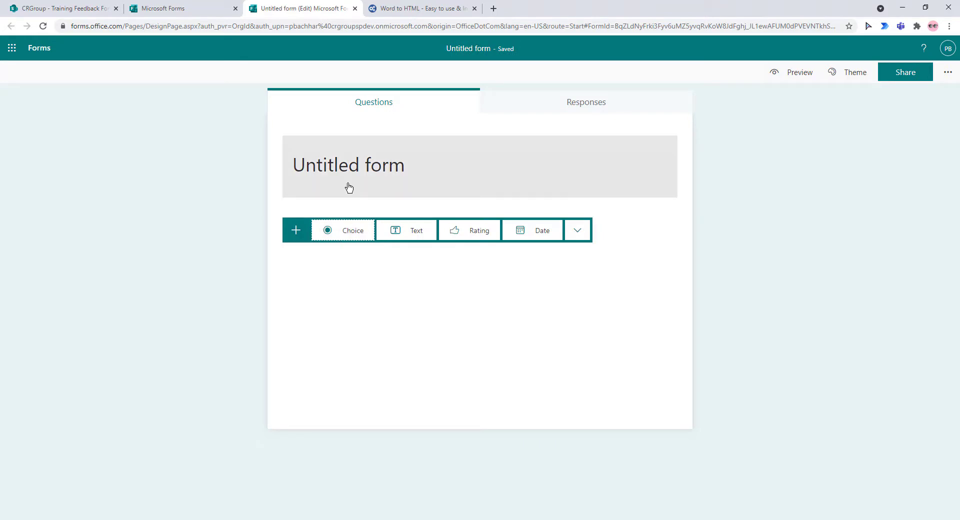
left_click(400, 230)
Add a star-rating question and a date question, then return to the Forms home page
left_click(328, 349)
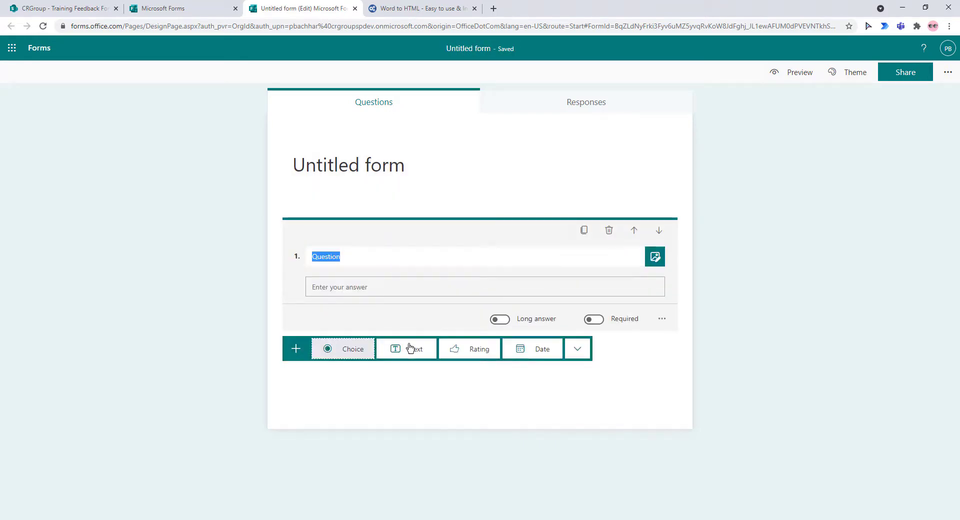
left_click(467, 353)
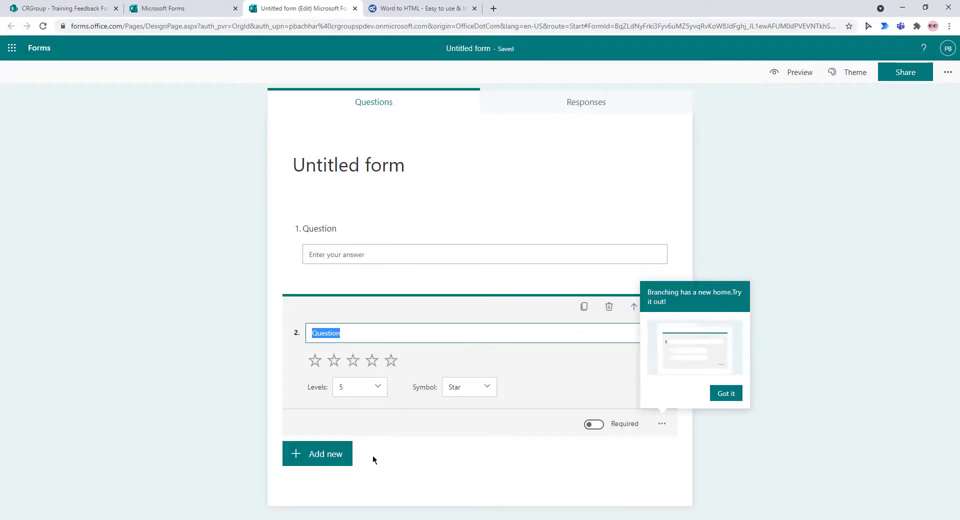
left_click(322, 456)
left_click(520, 455)
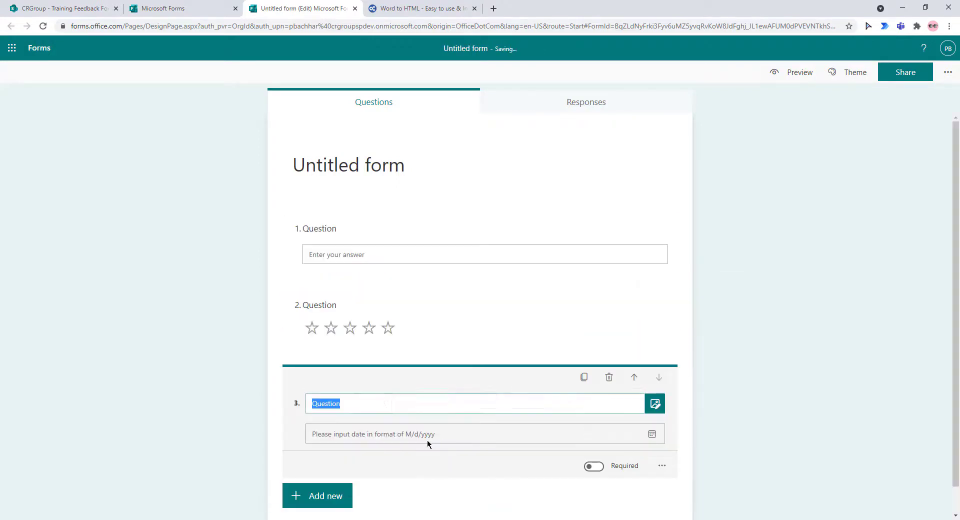
scroll(382, 421, "up", 1)
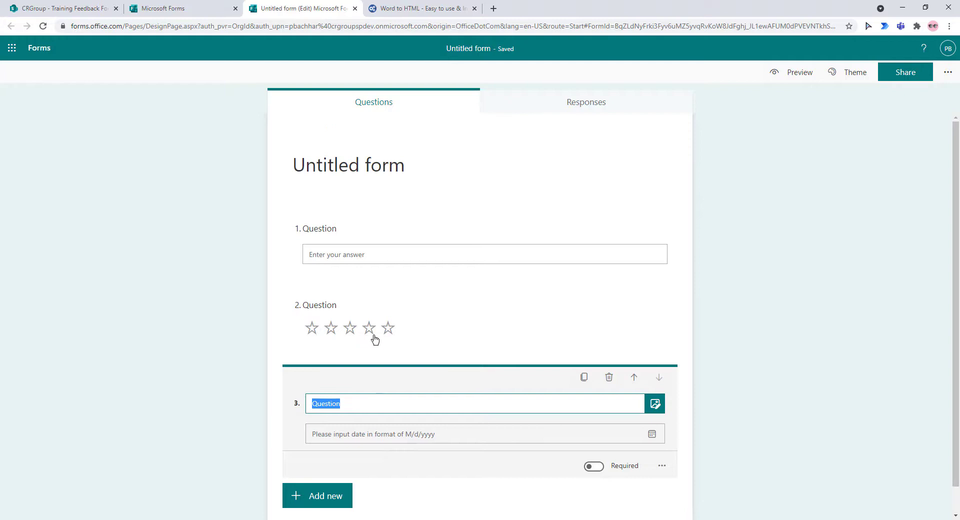
left_click(40, 50)
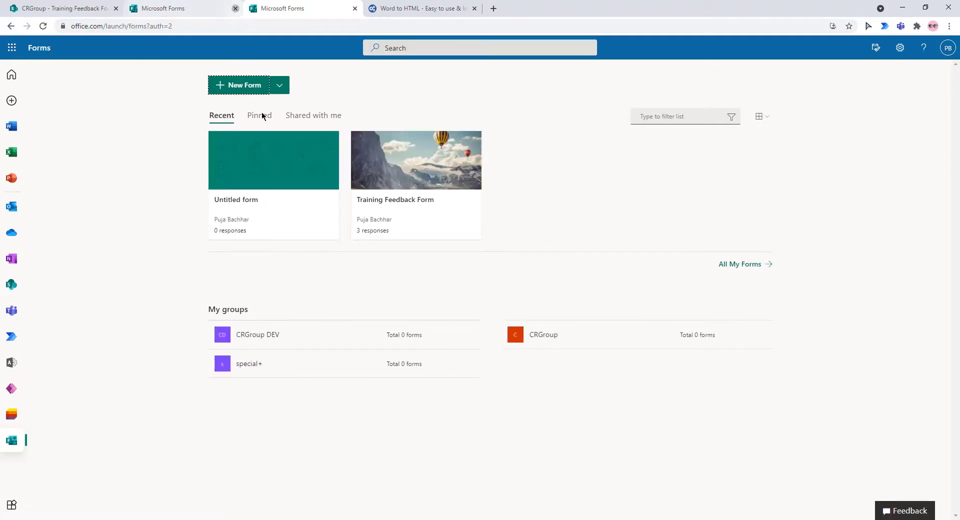
Open the Training Feedback Form and scroll through its questions
left_click(407, 201)
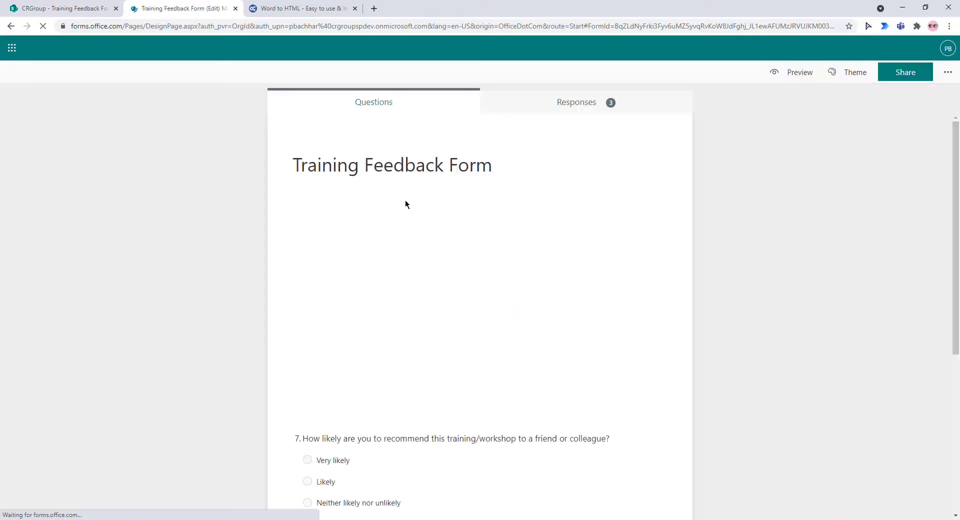
scroll(430, 250, "down", 3)
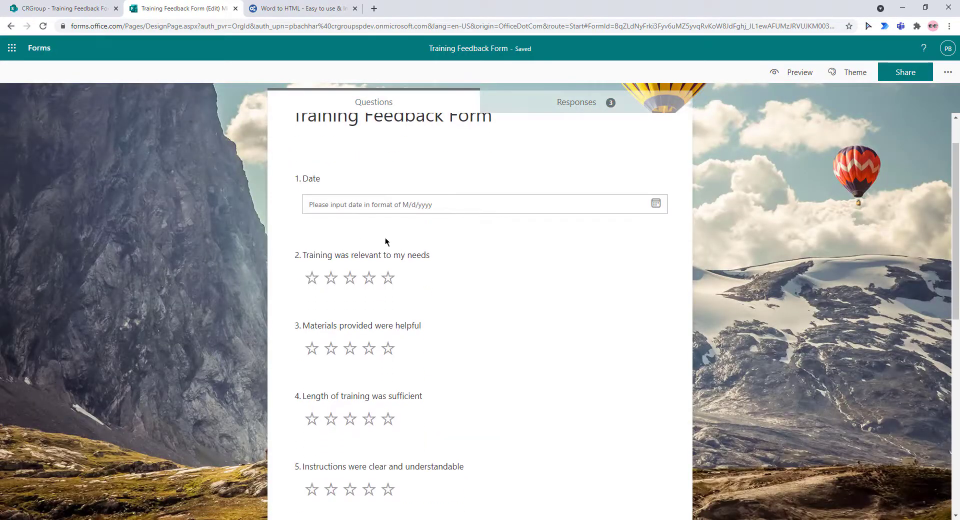
scroll(432, 251, "down", 6)
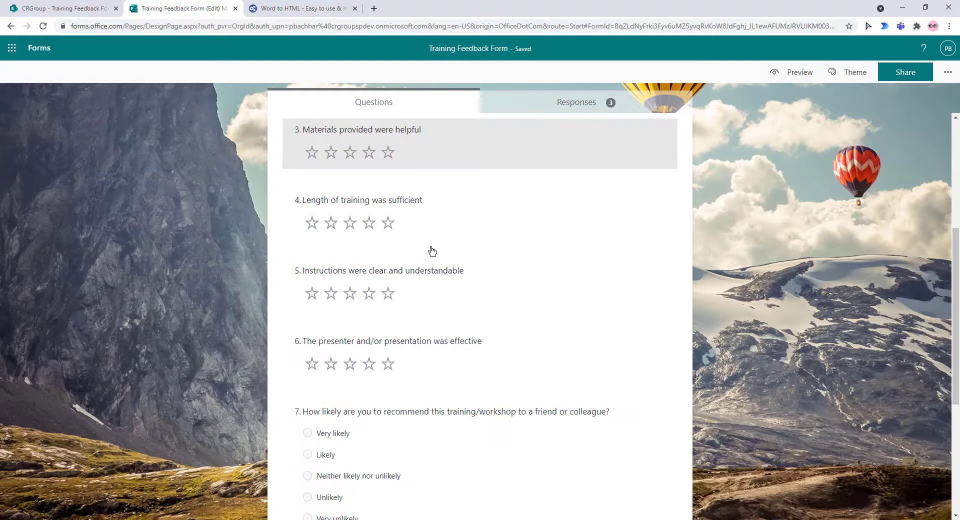
scroll(433, 253, "down", 1)
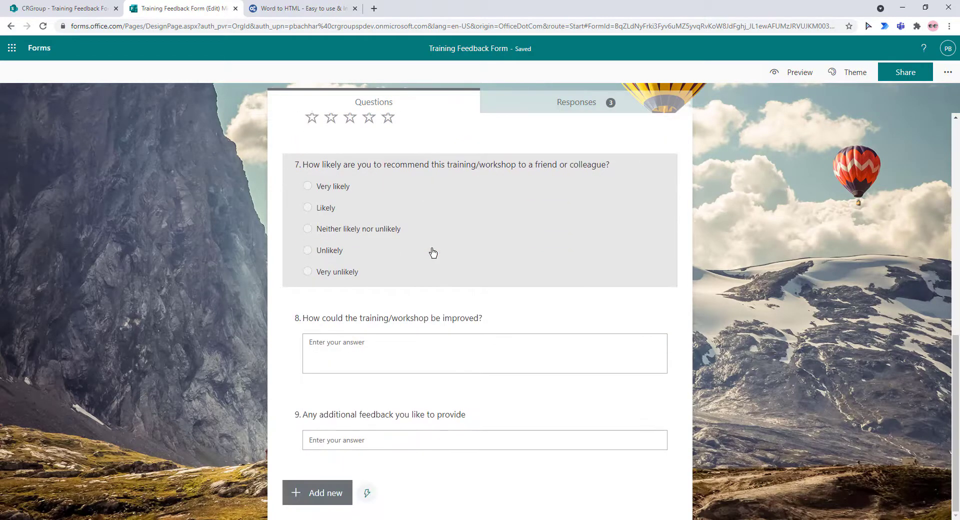
scroll(446, 397, "up", 8)
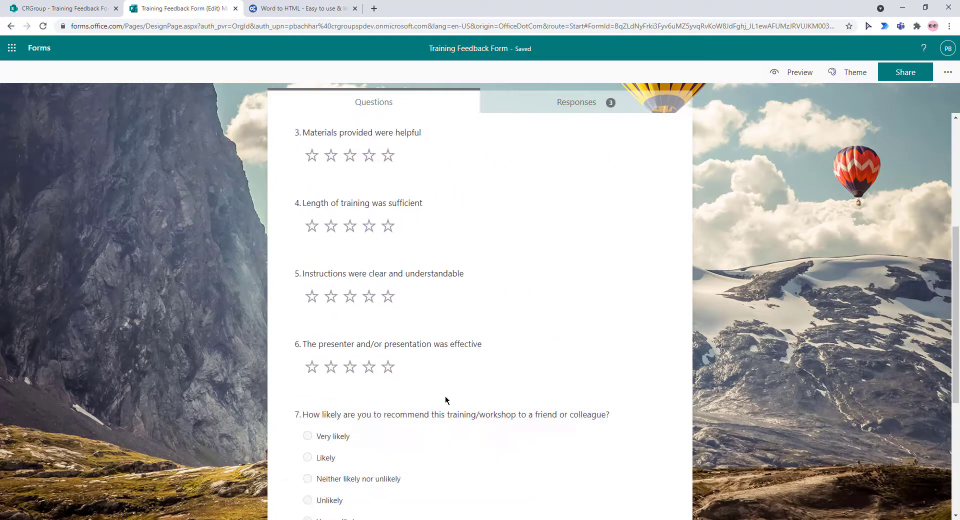
scroll(445, 395, "up", 2)
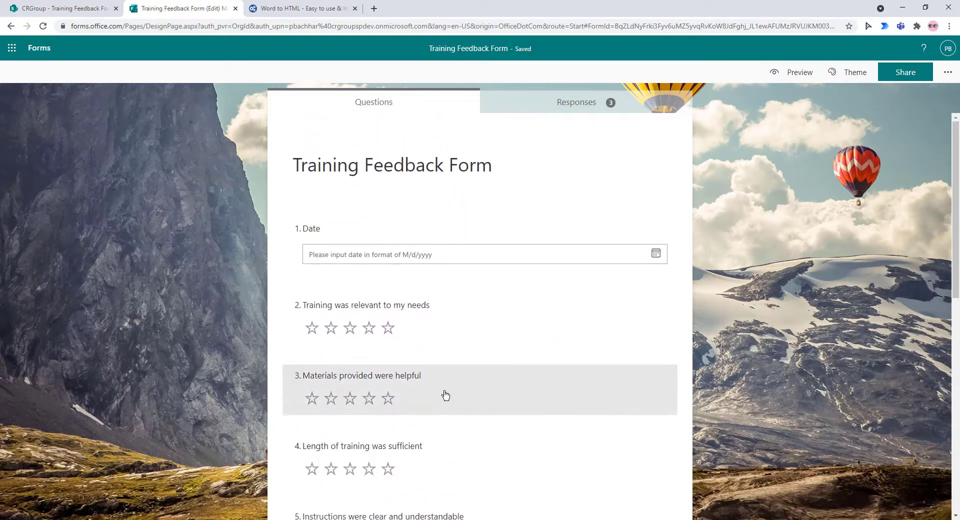
Export the Training Feedback Form's responses to an Excel workbook
left_click(557, 111)
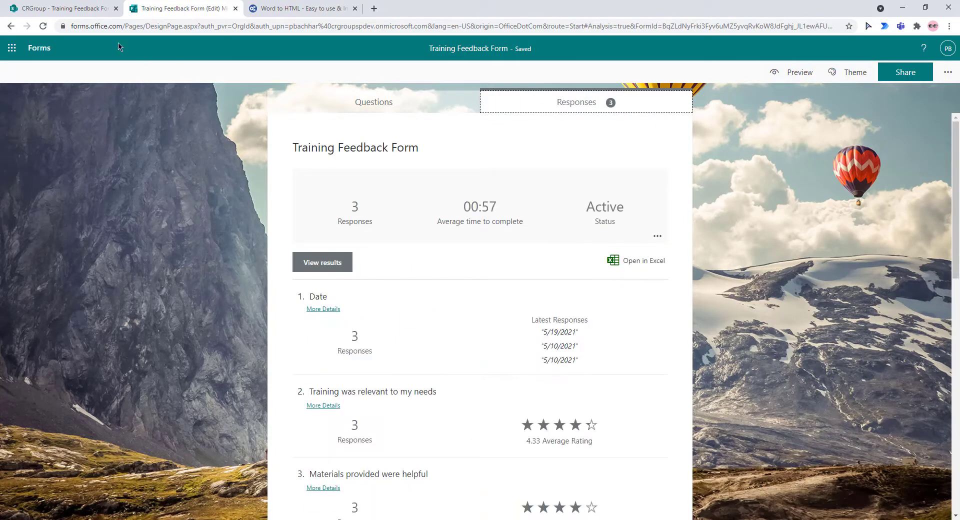
left_click(61, 11)
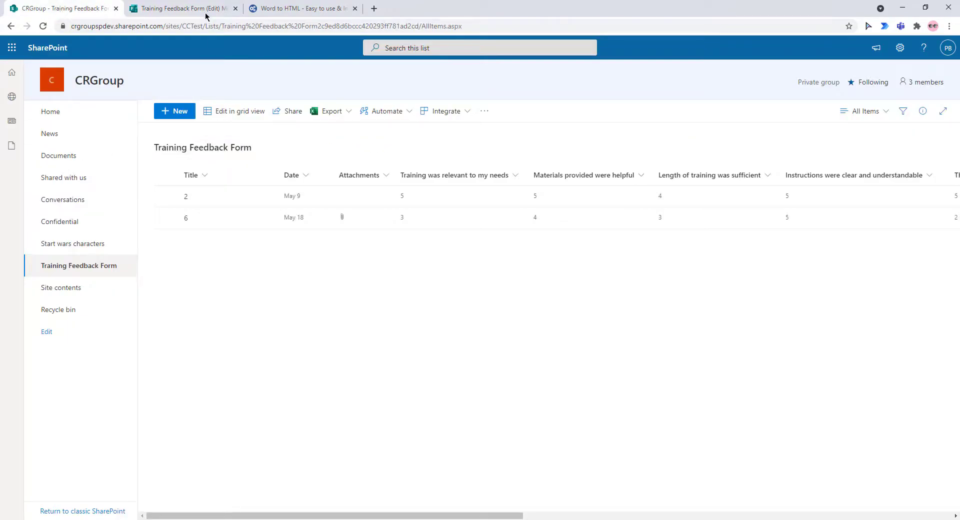
left_click(180, 8)
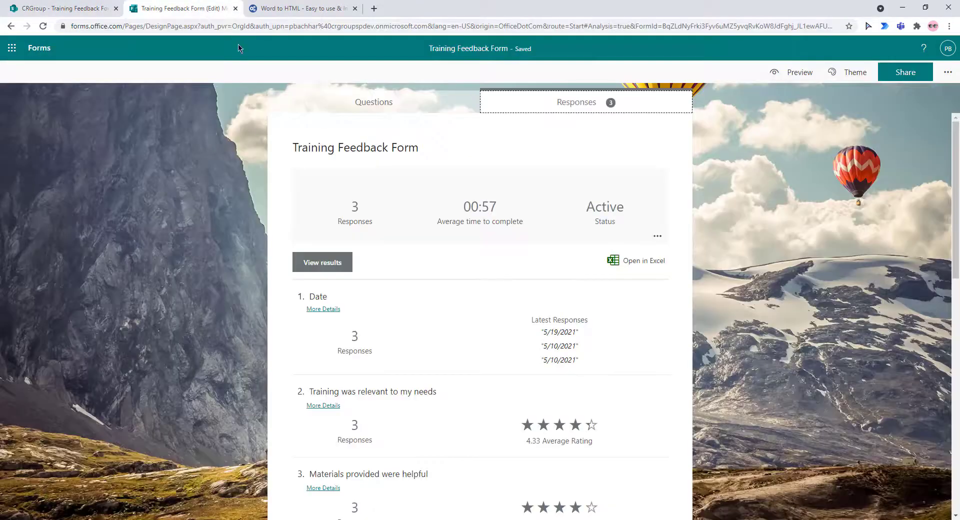
left_click(652, 266)
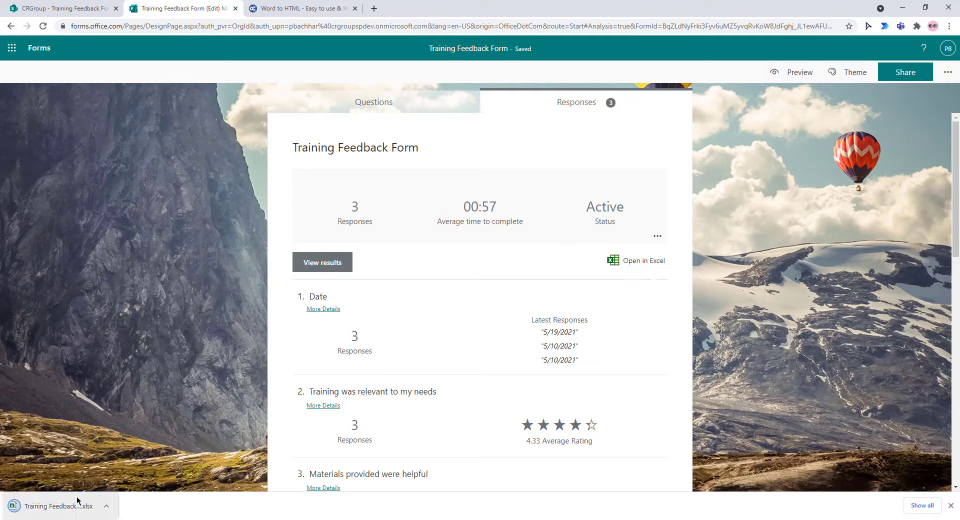
Start a new SharePoint list from the downloaded Training Feedback responses Excel workbook
left_click(91, 12)
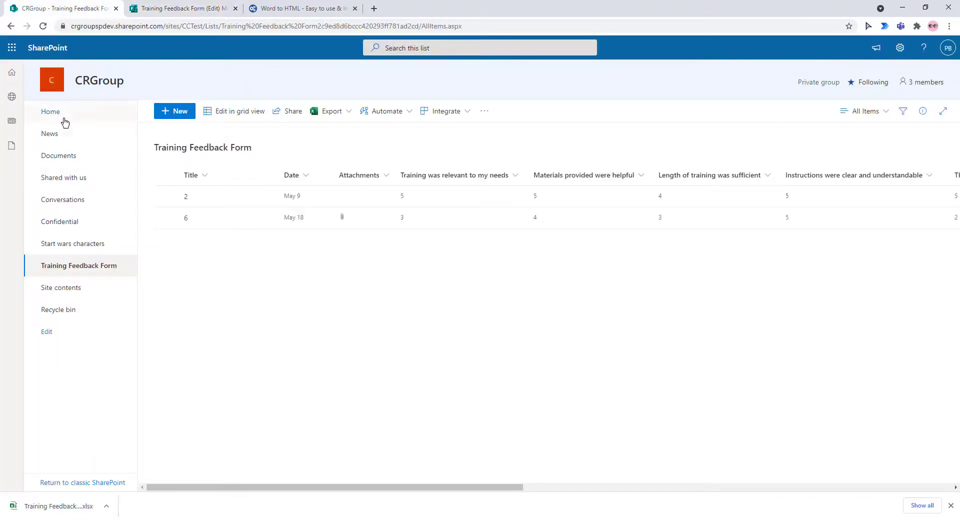
left_click(50, 112)
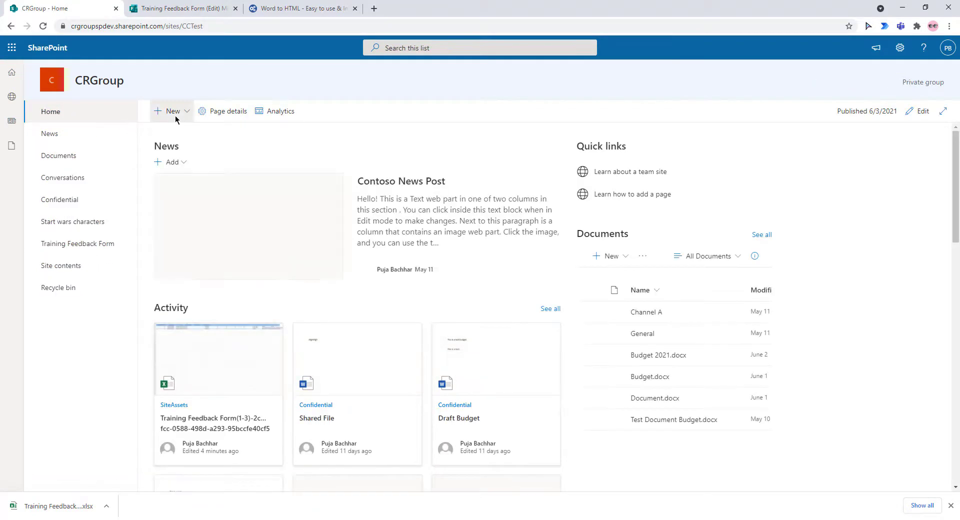
left_click(175, 115)
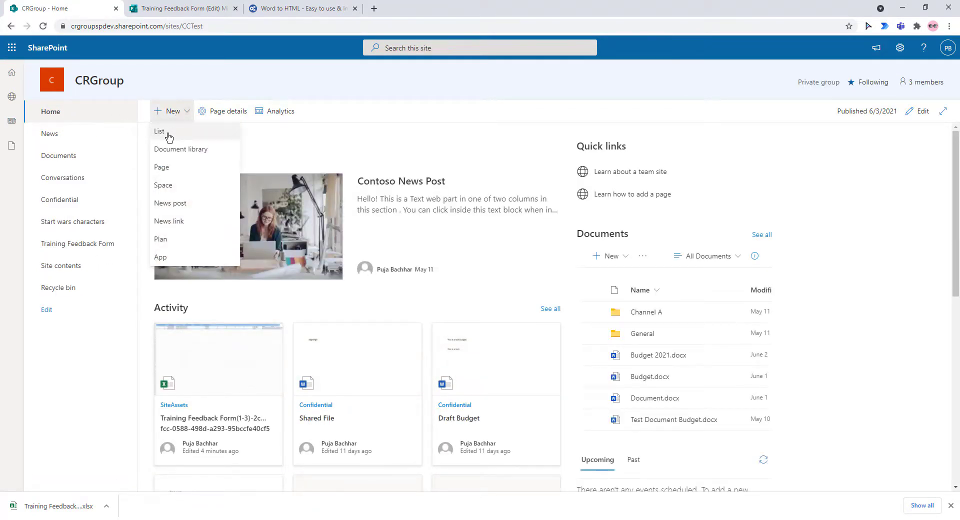
left_click(159, 132)
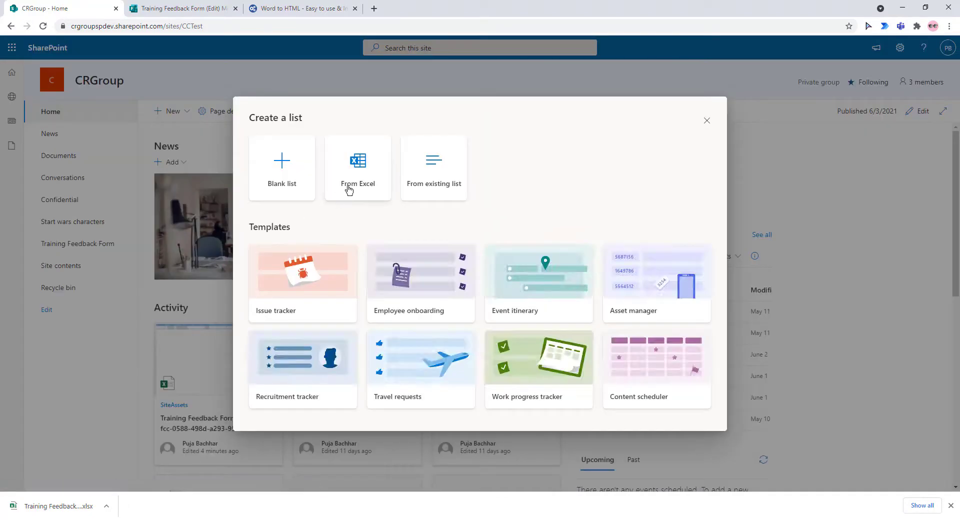
left_click(349, 190)
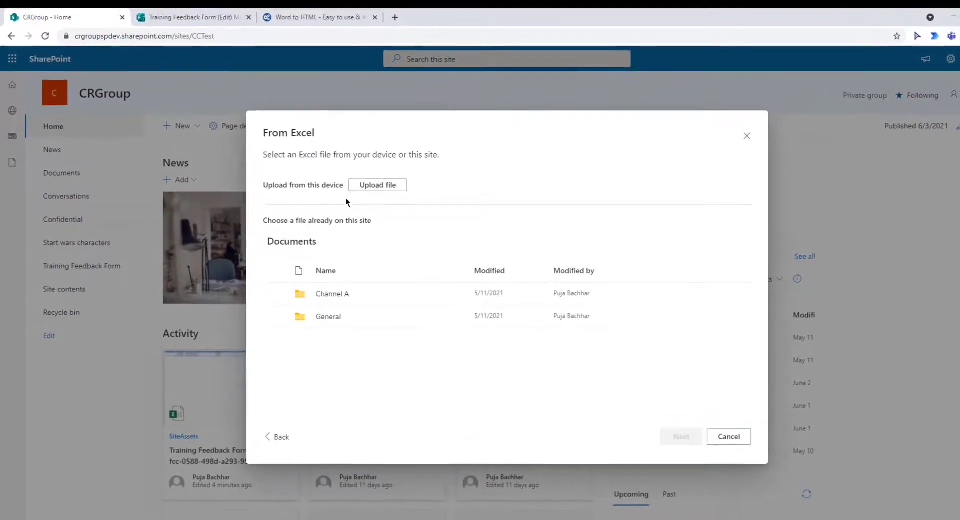
left_click(372, 190)
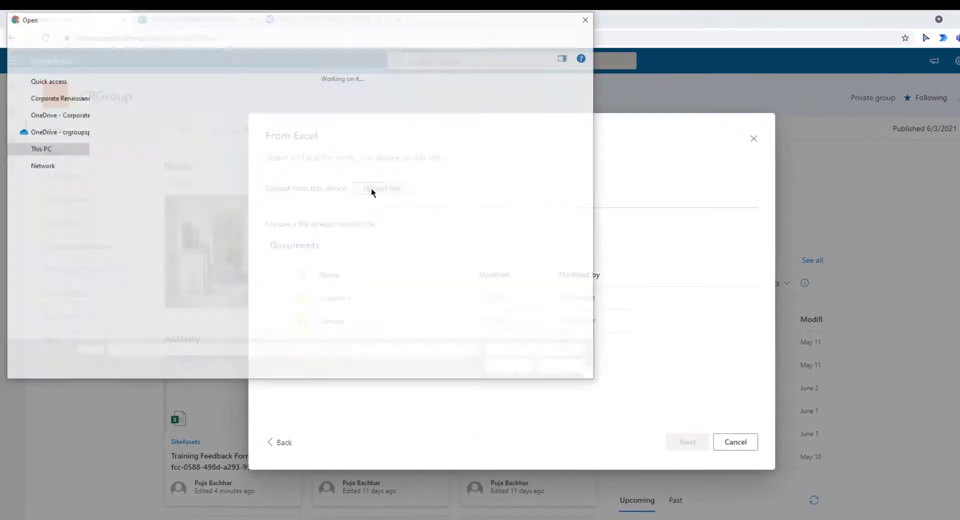
double_click(126, 108)
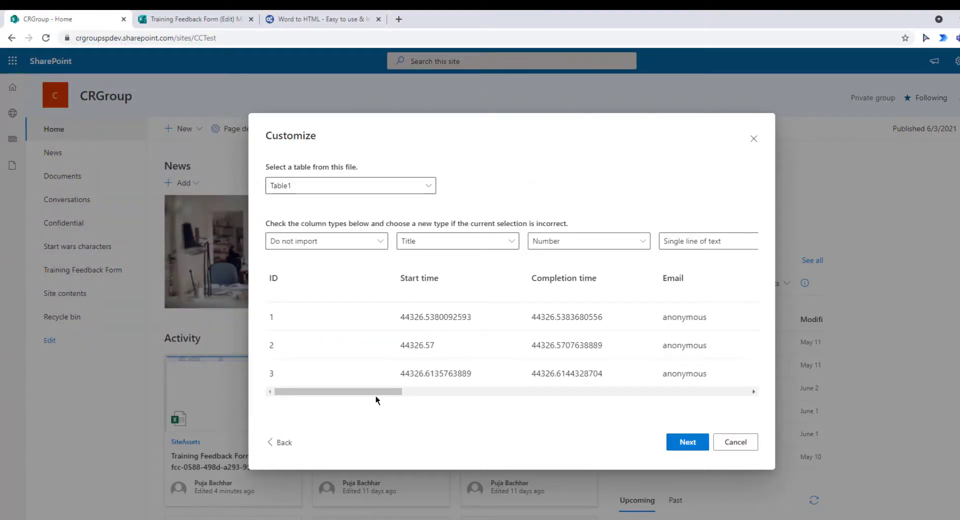
left_click_drag(378, 392, 665, 406)
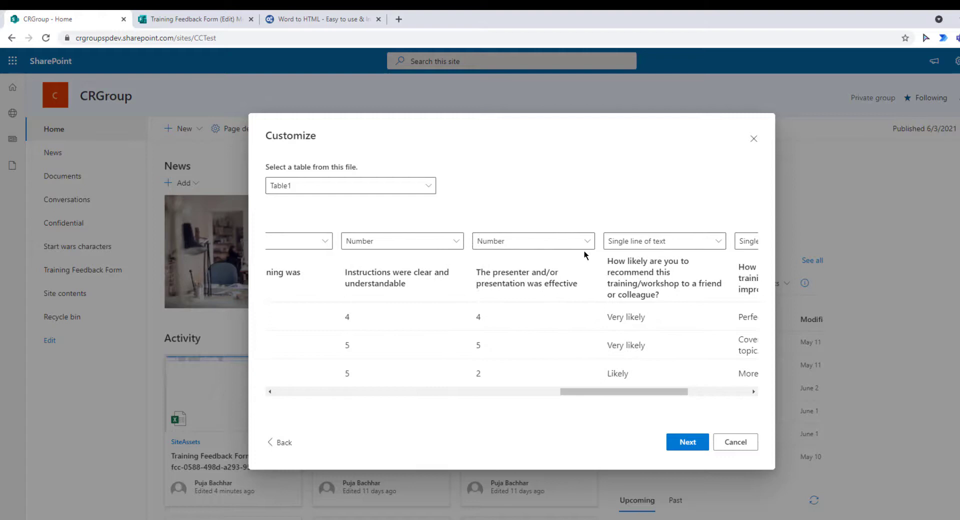
Make presenter effectiveness and instructions clarity single line of text, and Date a date-and-time column
left_click(576, 245)
left_click(538, 313)
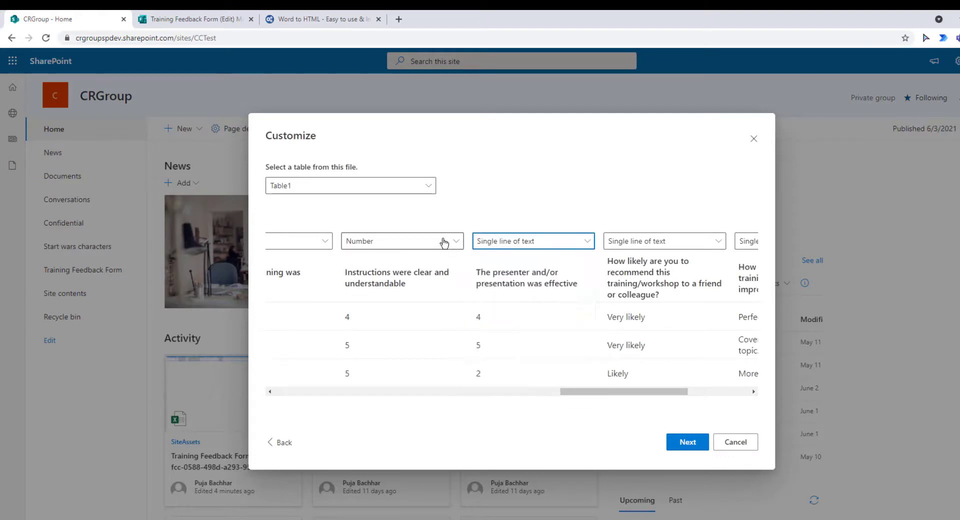
left_click(444, 243)
left_click(421, 315)
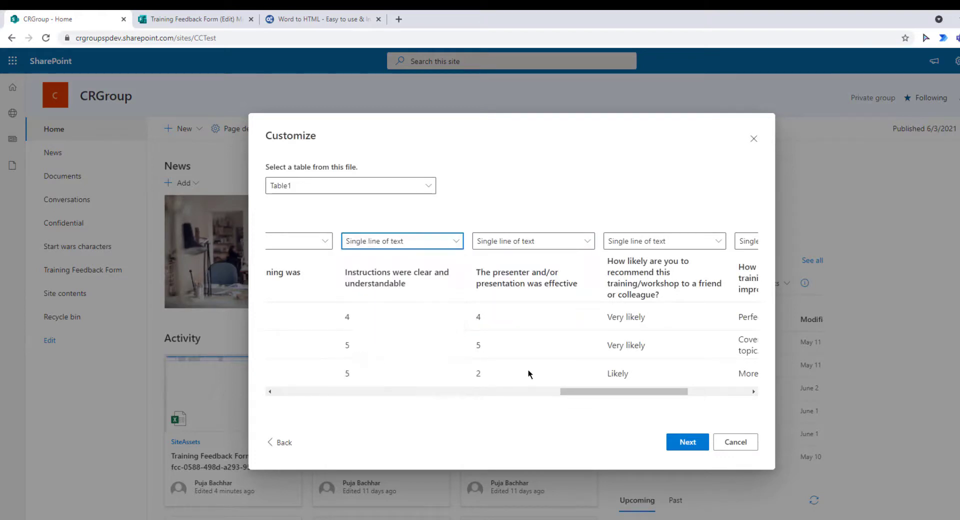
left_click_drag(581, 395, 426, 394)
left_click(478, 243)
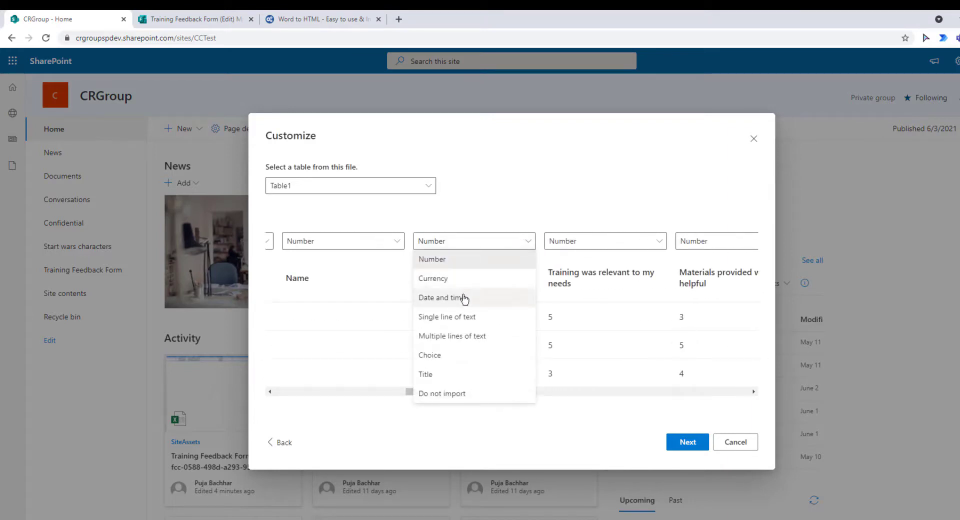
left_click(464, 298)
left_click_drag(493, 389, 430, 390)
Exclude the Email and Name columns from the import and make Completion time date and time
left_click(490, 245)
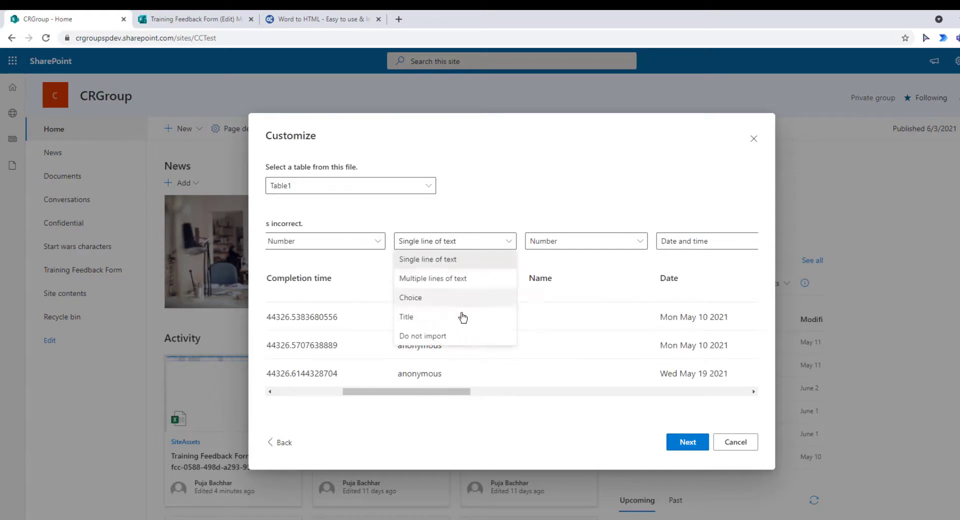
left_click(443, 336)
left_click(547, 245)
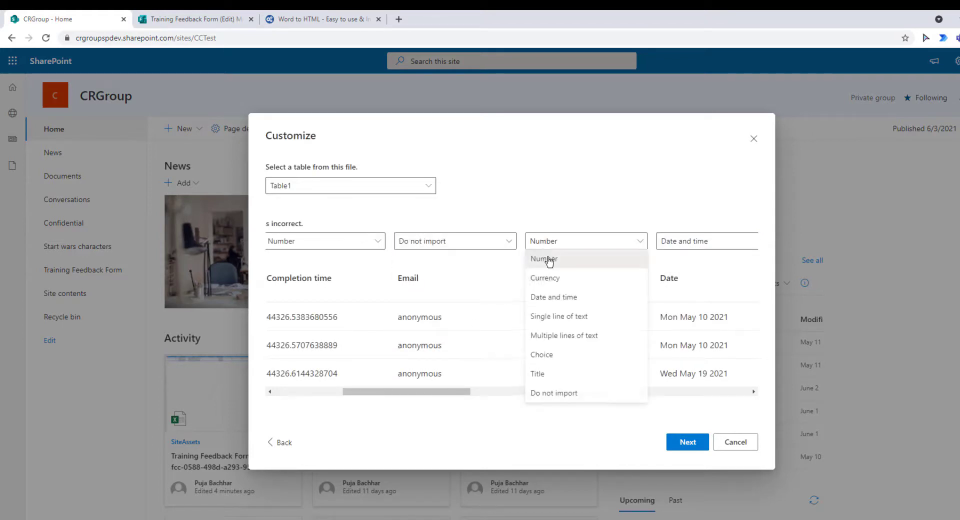
left_click(559, 395)
left_click_drag(449, 393, 423, 392)
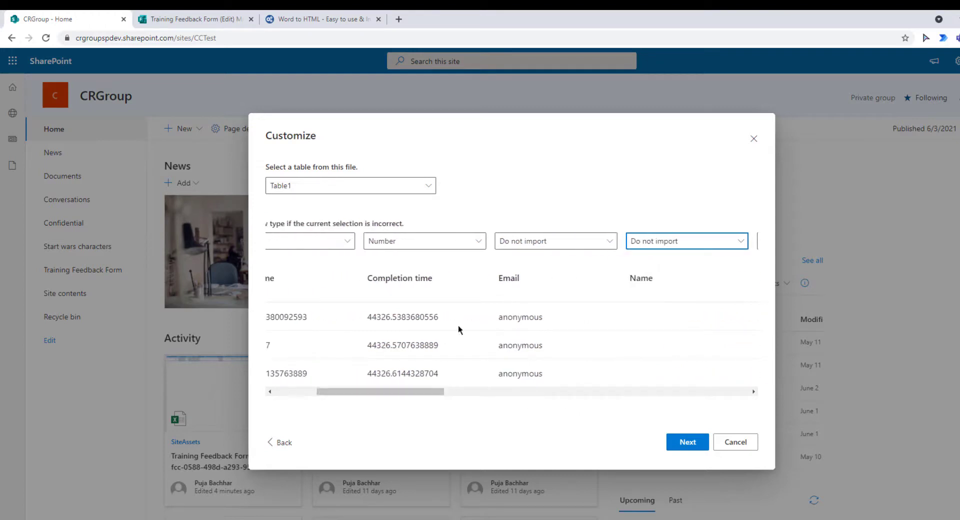
left_click(469, 244)
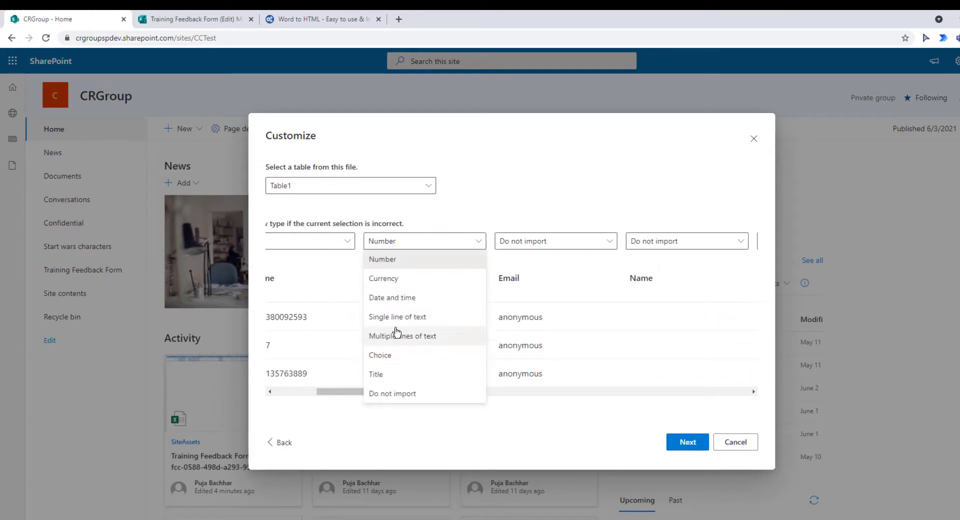
left_click(391, 298)
left_click_drag(414, 392, 510, 394)
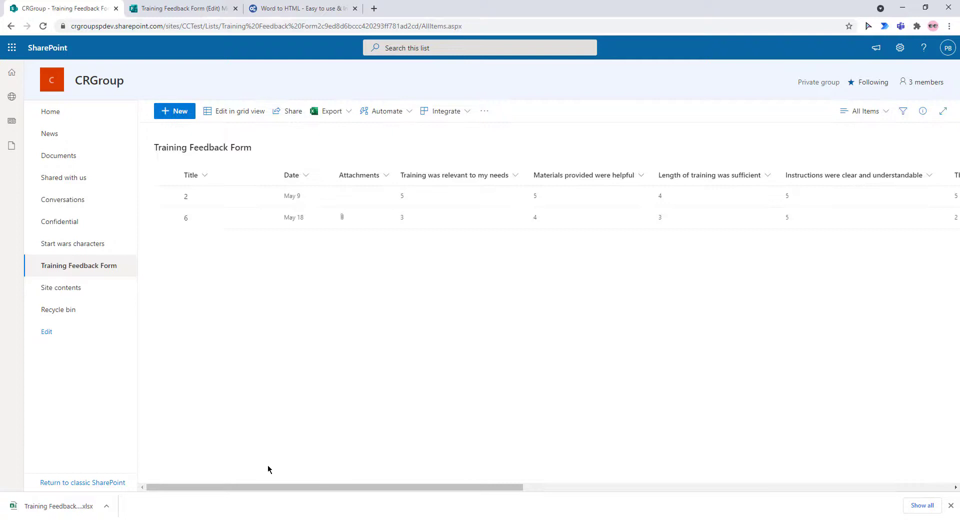
Create a flow for the Training Feedback Form list via Integrate > Power Automate
left_click_drag(272, 487, 243, 485)
left_click(443, 111)
mouse_move(481, 153)
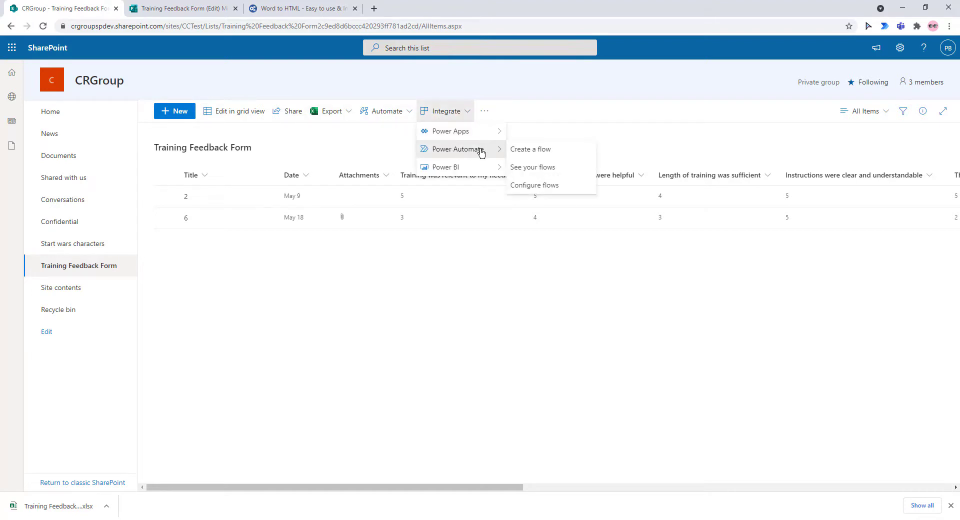
left_click(521, 156)
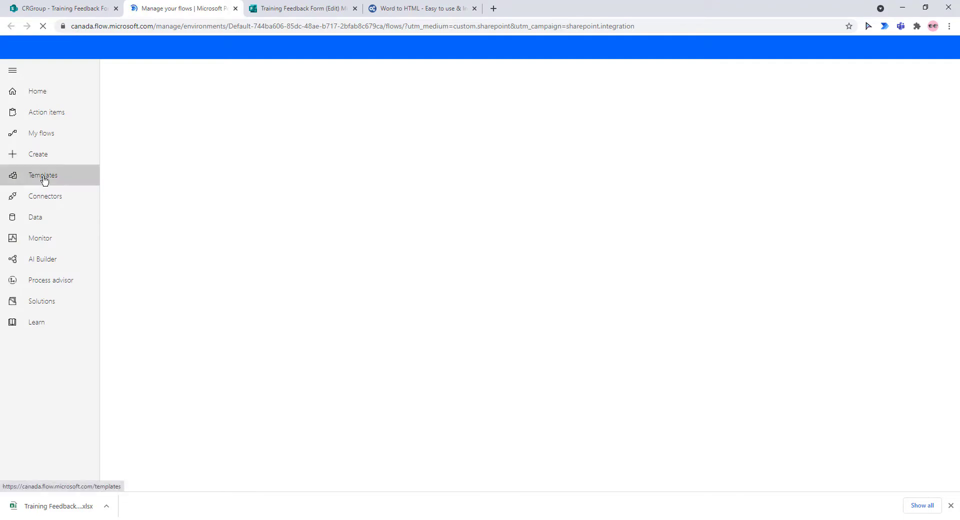
Search templates for 'record form responses in SharePoint' and open that template
left_click(43, 176)
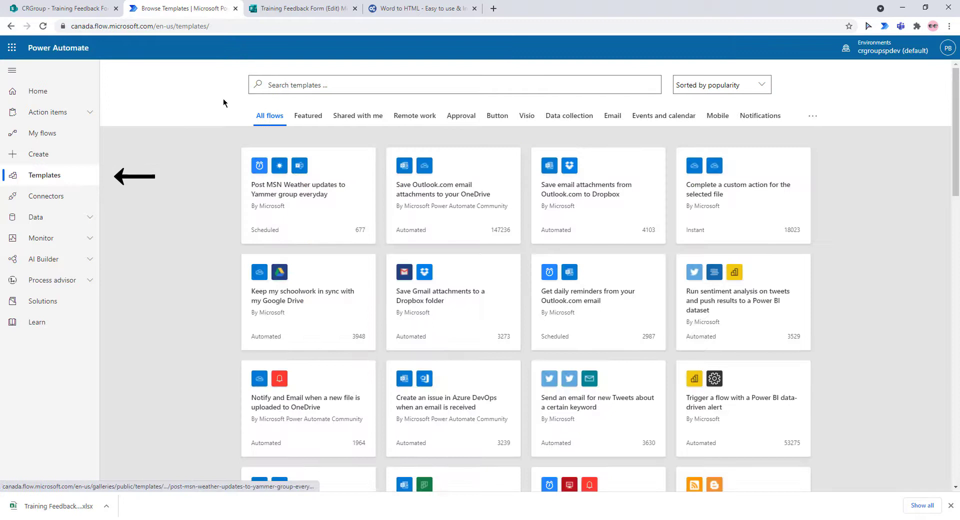
left_click(292, 85)
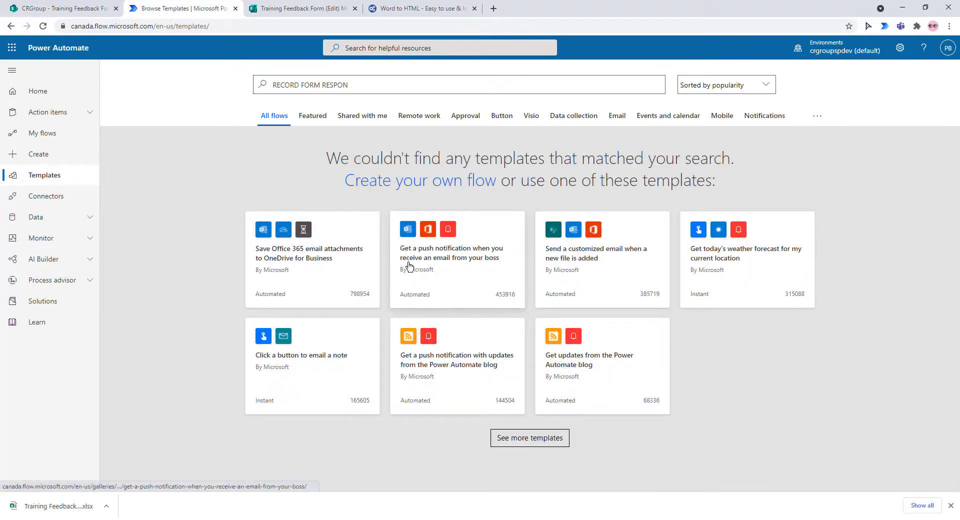
left_click(356, 88)
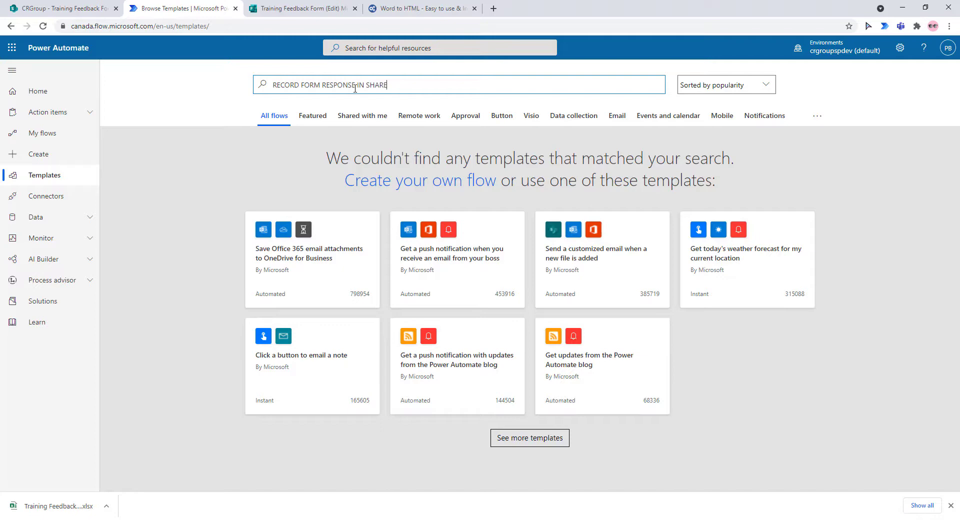
key("Return")
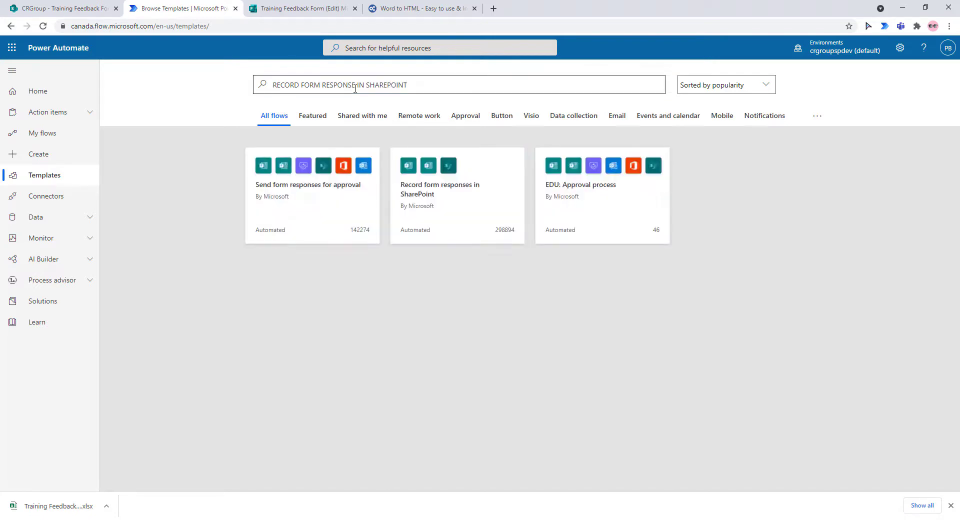
left_click(466, 202)
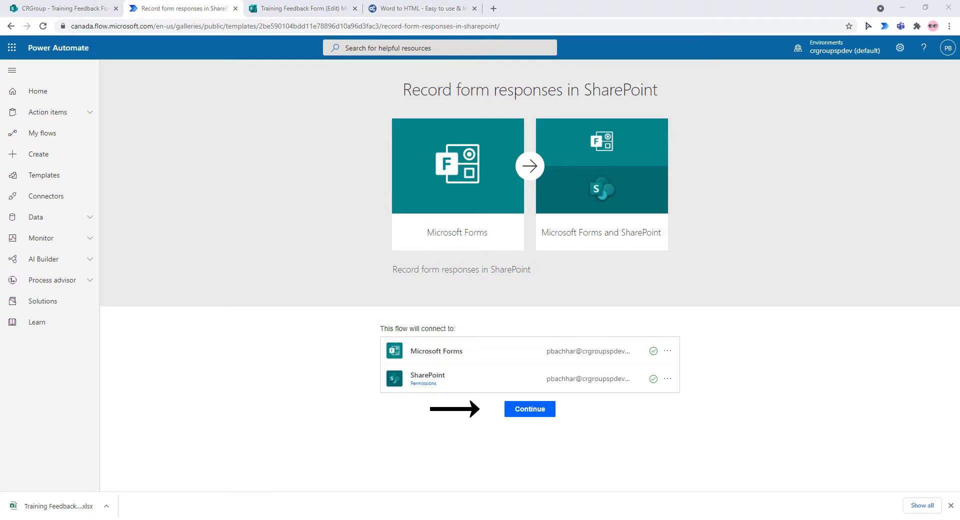
Continue from the template and set both the trigger and response-details Form Id to Training Feedback Form
left_click(528, 413)
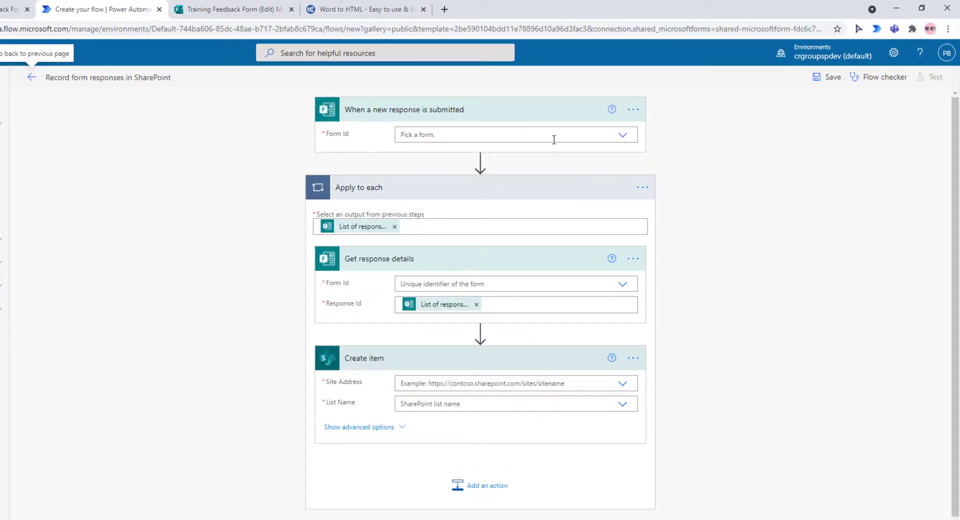
left_click(625, 142)
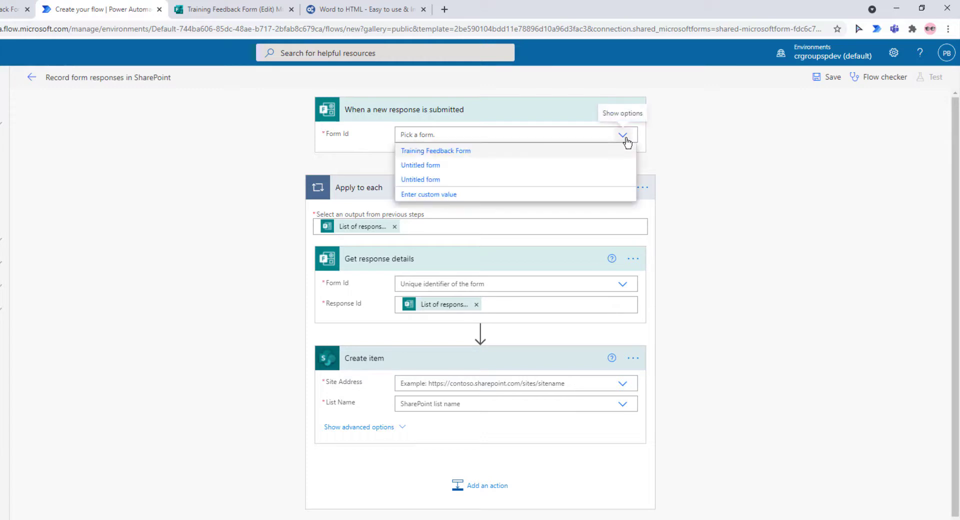
left_click(456, 152)
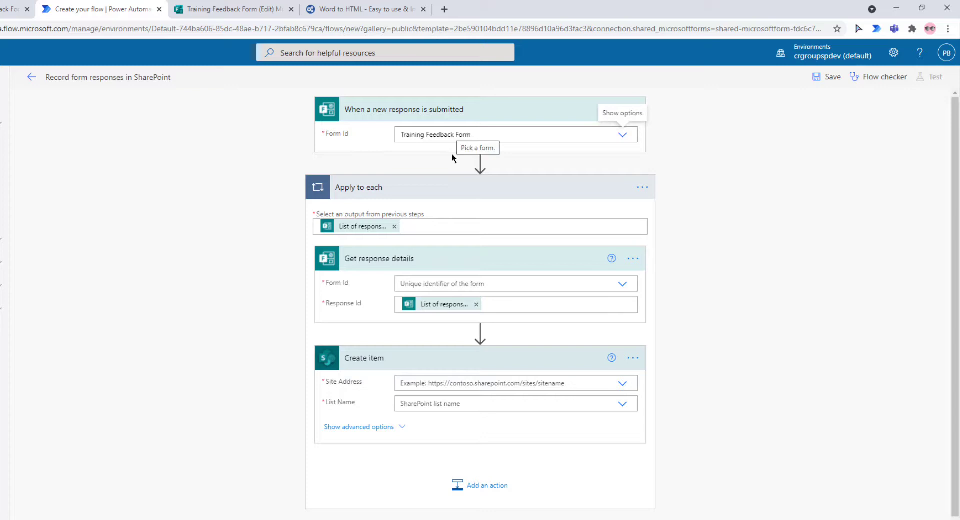
left_click(623, 285)
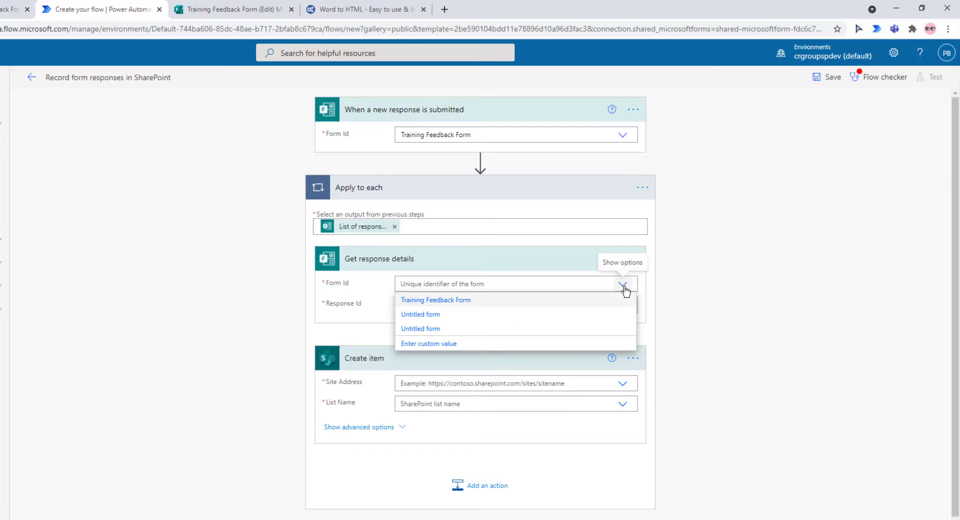
left_click(467, 301)
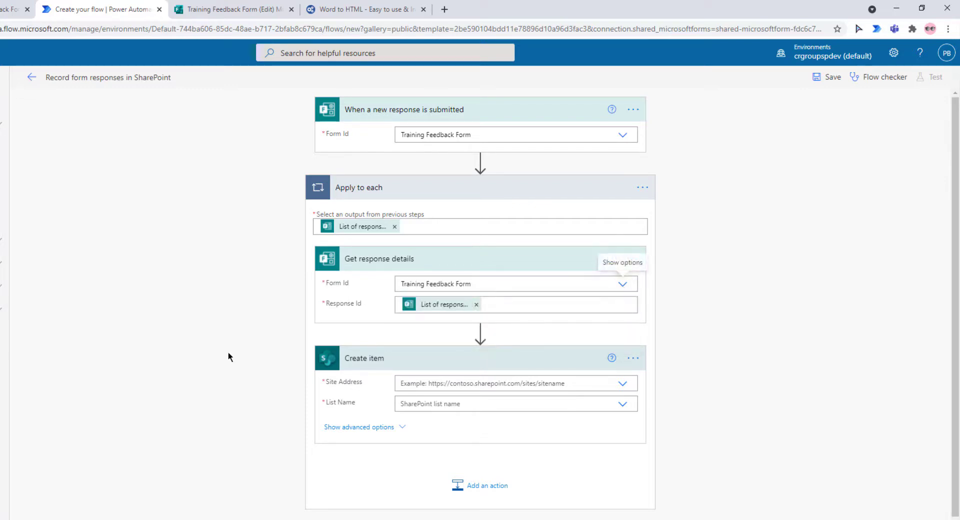
left_click(622, 384)
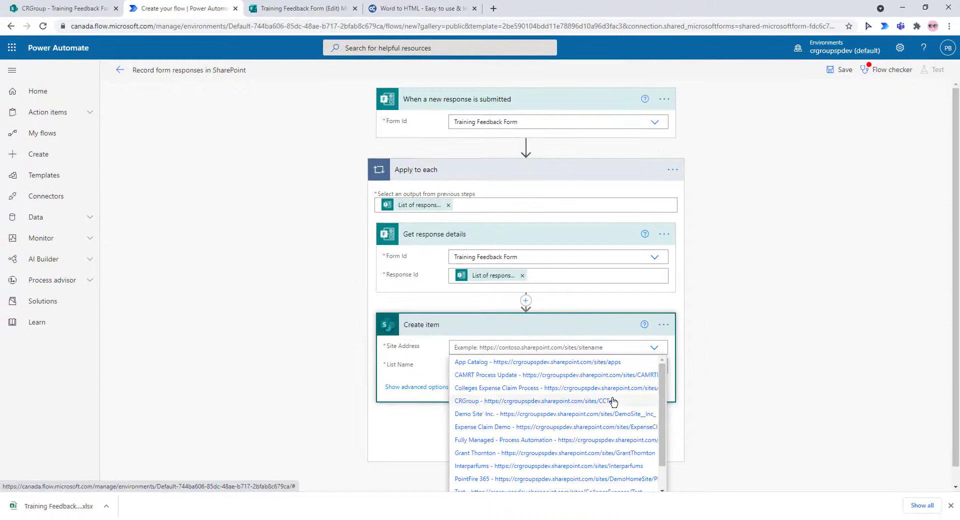
Point Create item at the CRGroup site and its Training Feedback Form list
left_click(609, 403)
left_click(654, 366)
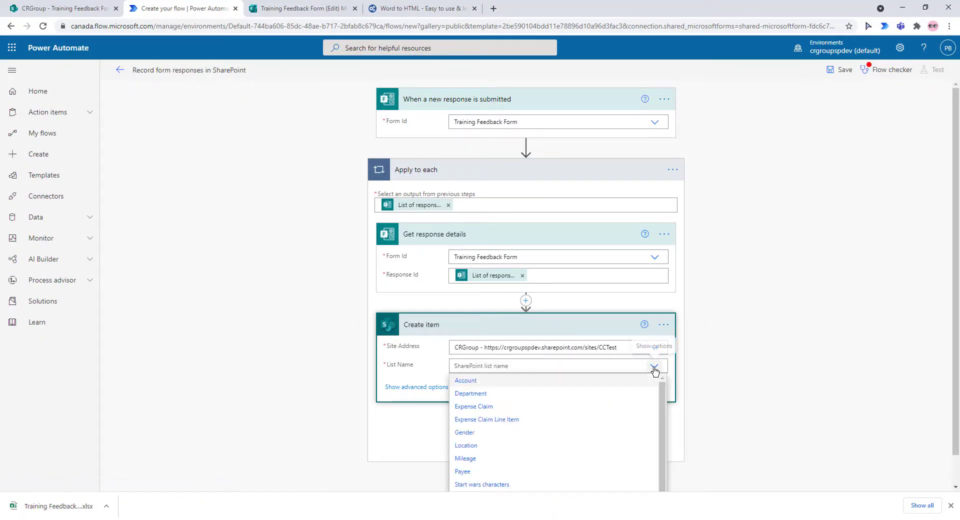
scroll(733, 364, "down", 1)
scroll(515, 363, "down", 1)
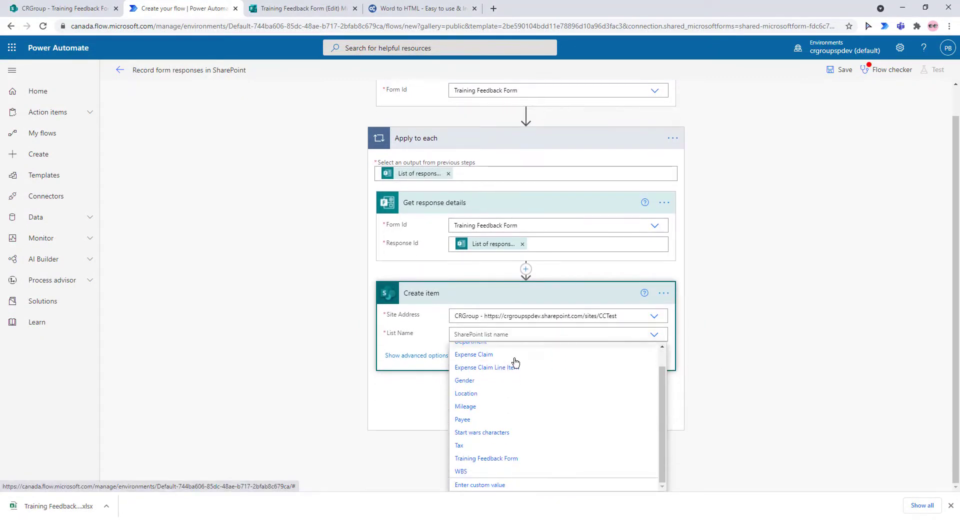
left_click(498, 459)
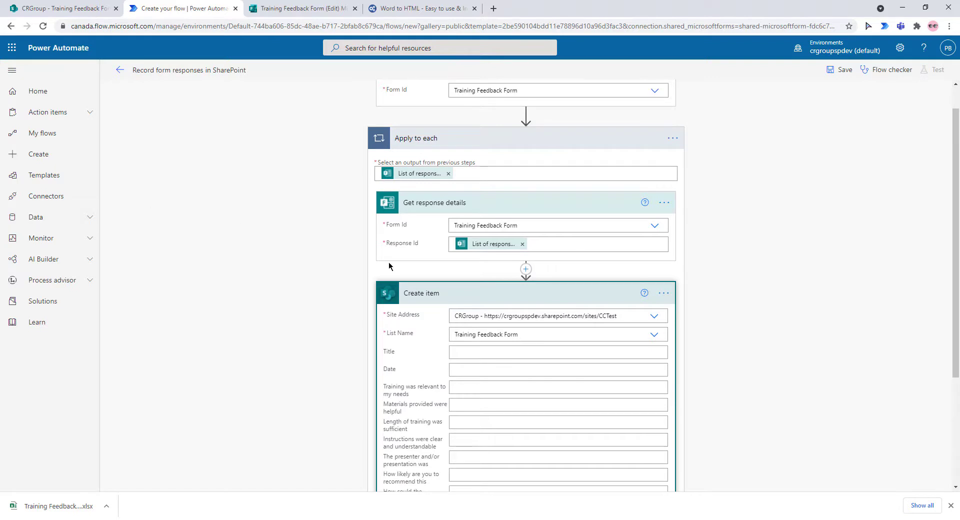
Fill Title with the response id and Date with the form's Date answer
left_click(482, 353)
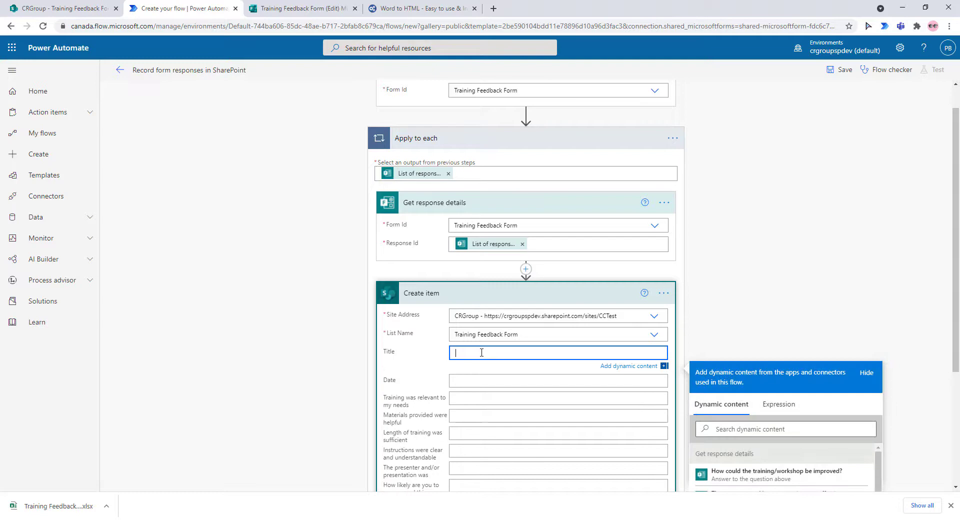
scroll(695, 305, "down", 3)
left_click(738, 278)
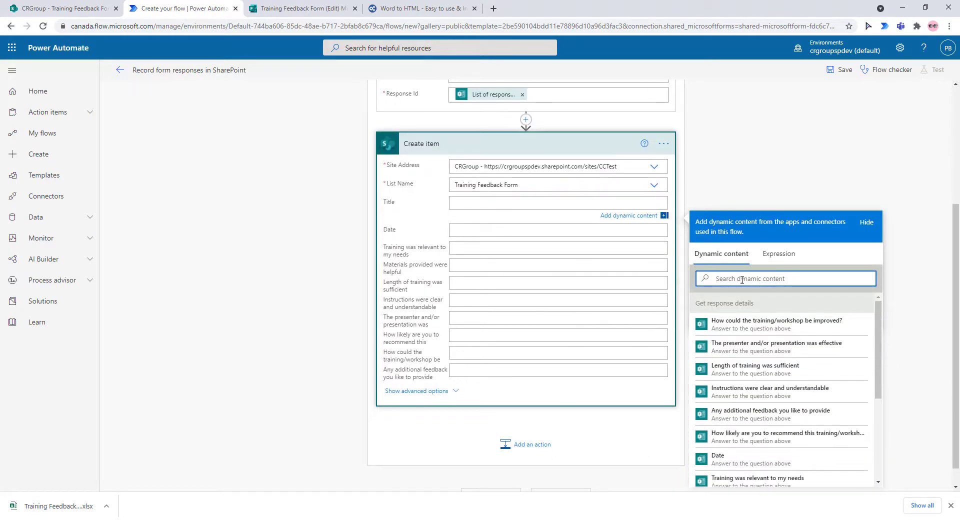
type("LIST")
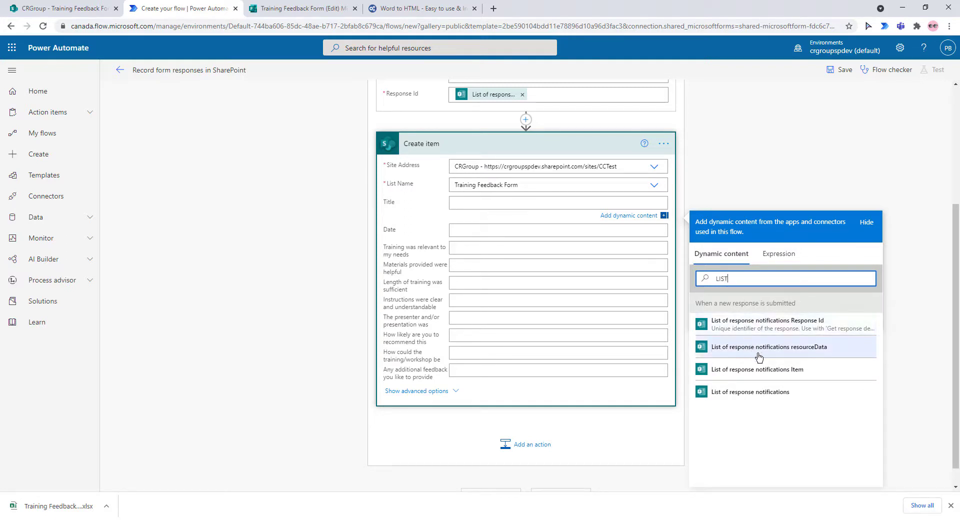
left_click(770, 326)
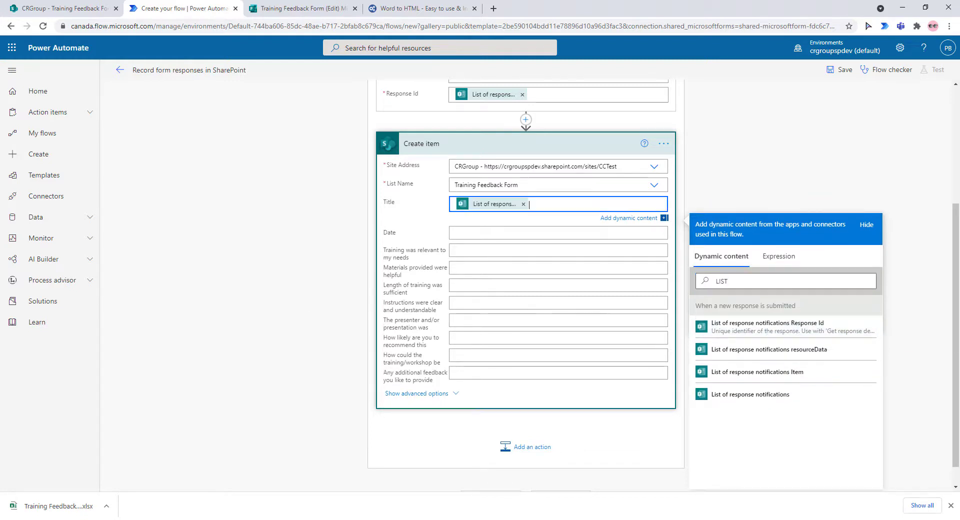
left_click(557, 232)
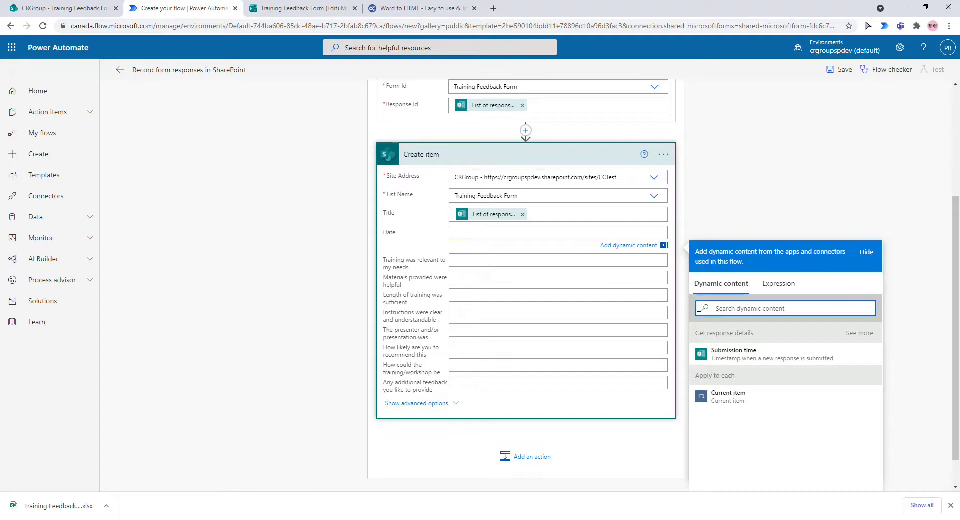
type("DAT")
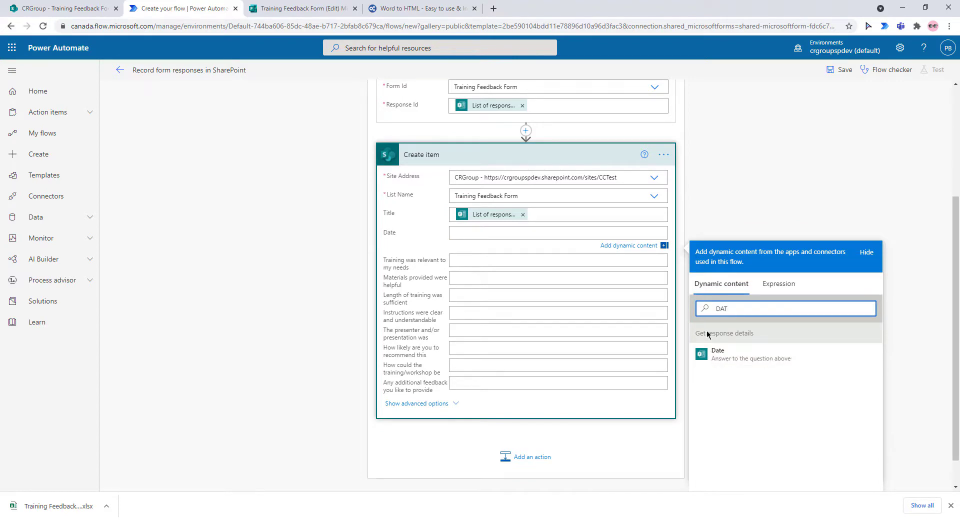
left_click(719, 354)
Map the Training was relevant and Materials provided were helpful fields to their form answers
left_click(502, 266)
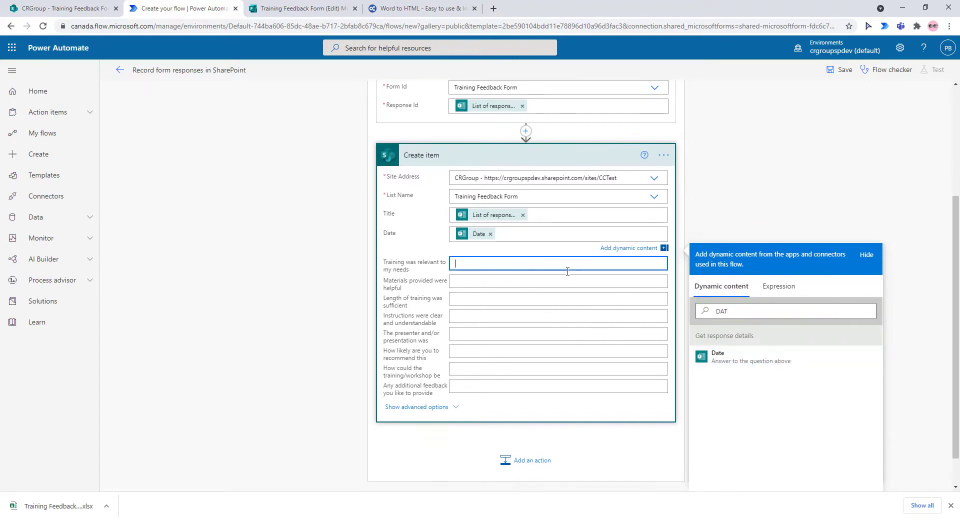
left_click(735, 341)
type("TRA")
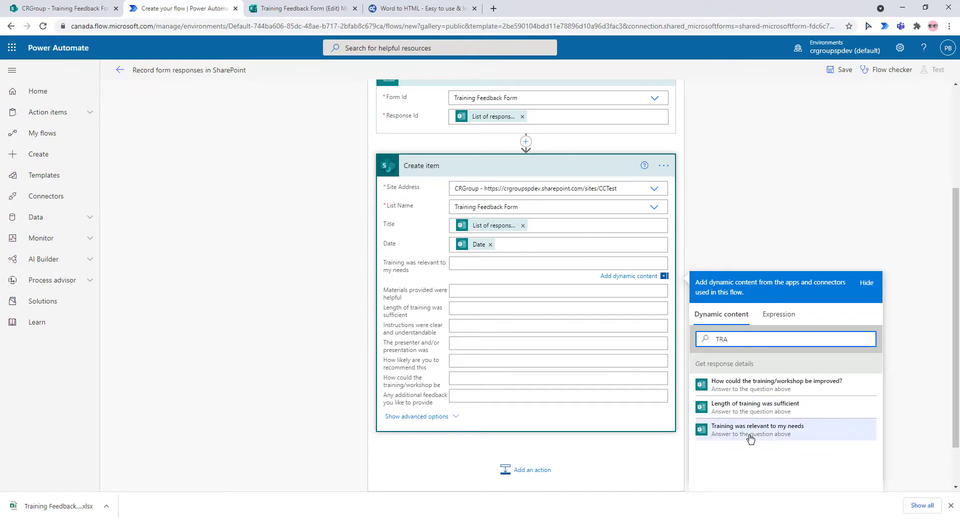
left_click(751, 431)
left_click(508, 296)
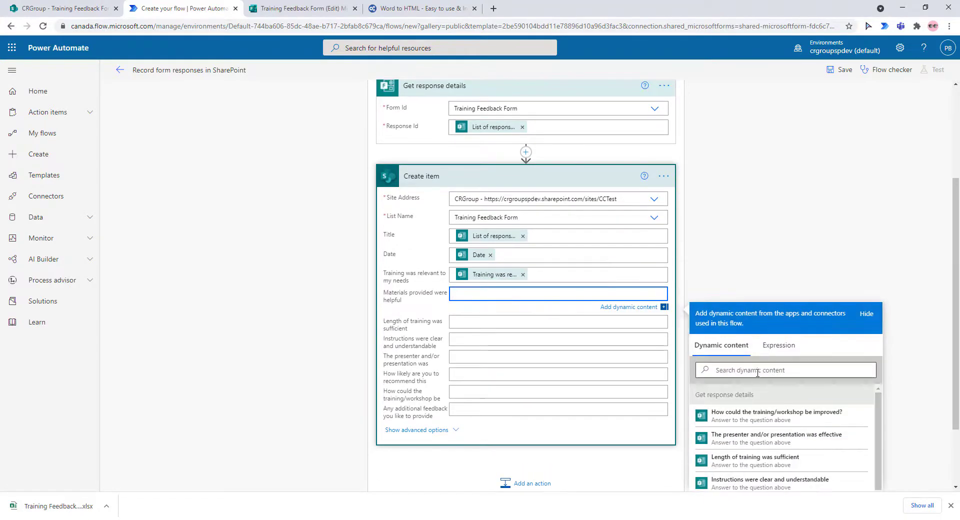
left_click(754, 370)
type("MA")
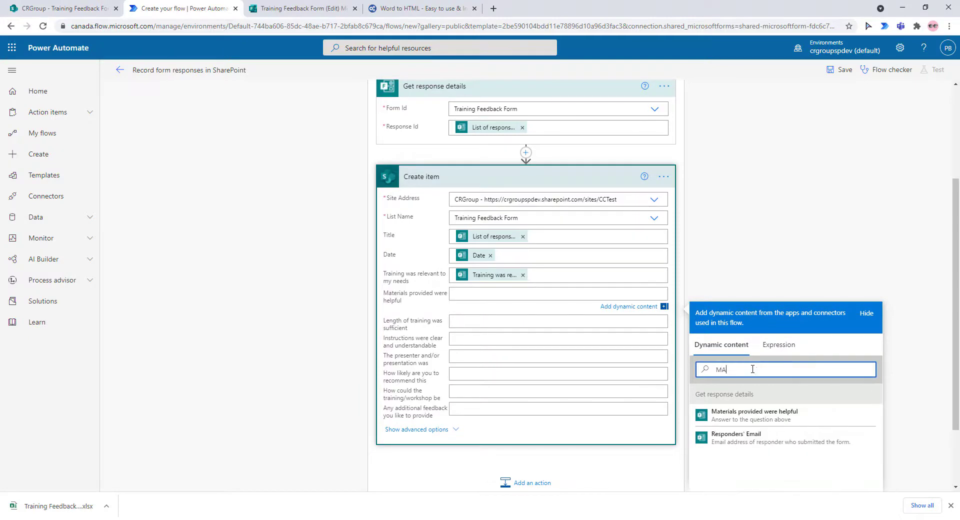
type("MAT")
left_click(741, 415)
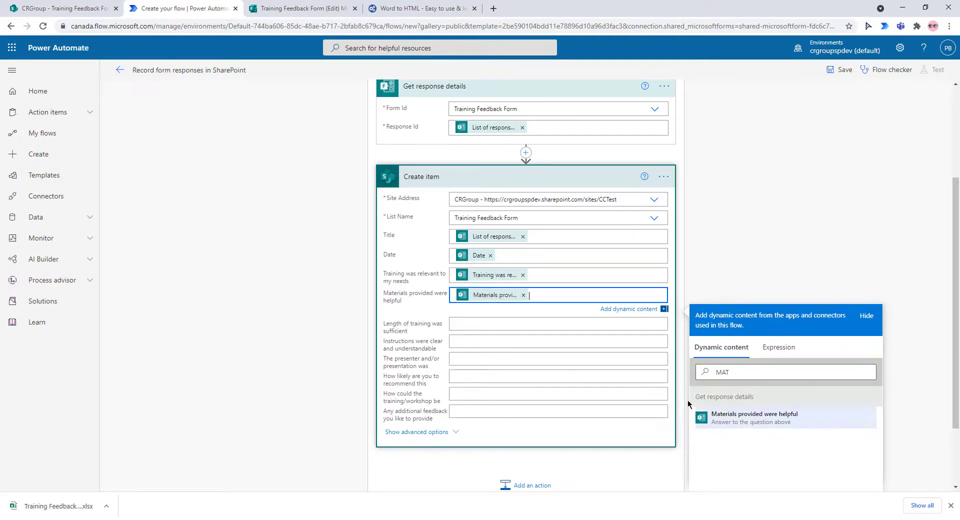
Map the Length of training and Instructions were clear fields to their form answers
left_click(484, 325)
scroll(766, 325, "down", 2)
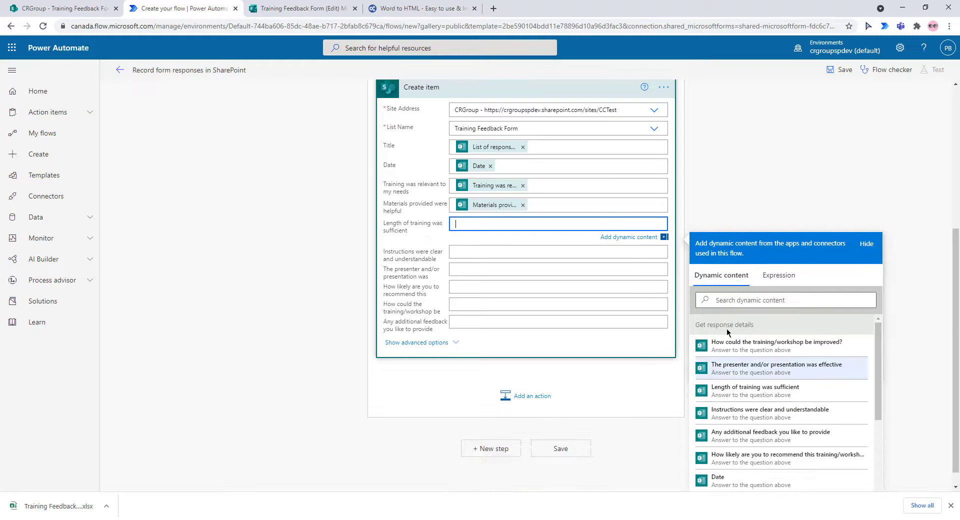
left_click(743, 299)
type("L")
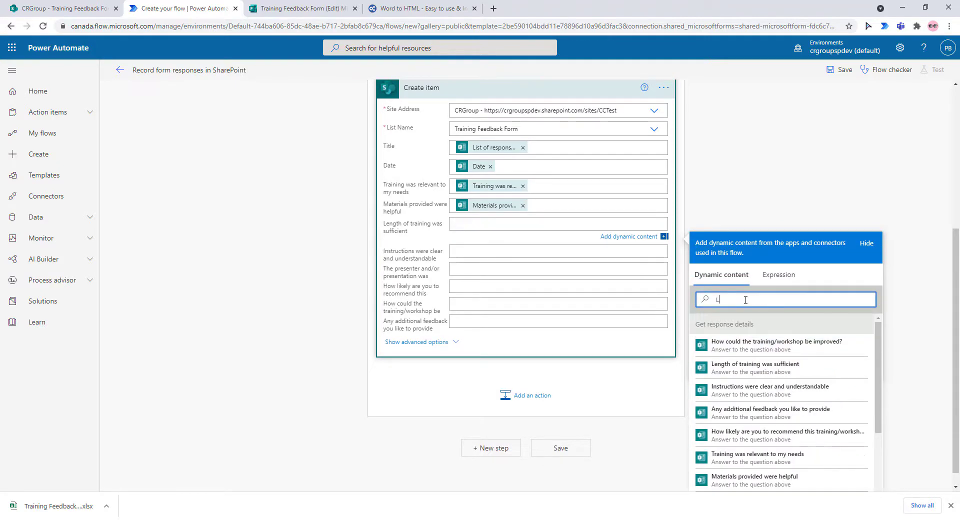
type("EN")
left_click(745, 348)
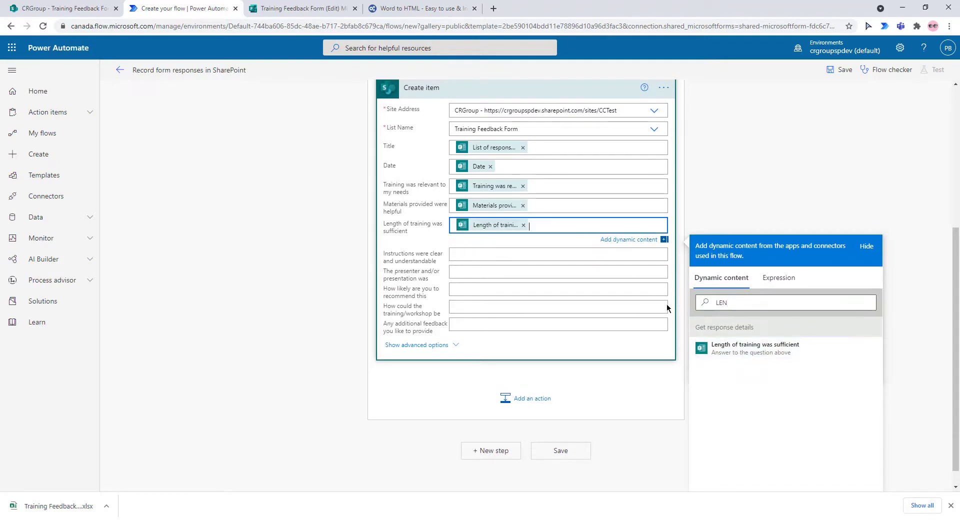
left_click(554, 259)
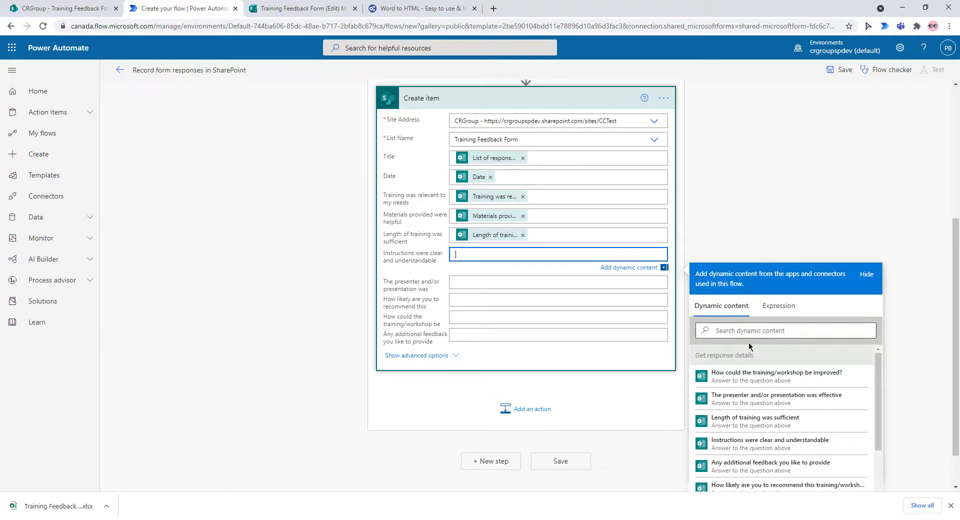
left_click(746, 330)
type("ins")
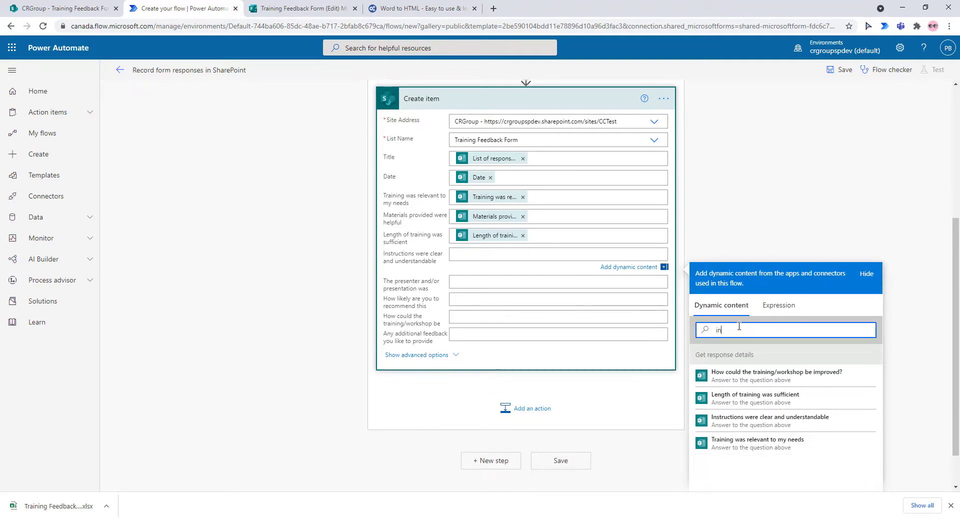
left_click(741, 376)
Map the presenter and How likely to recommend fields to their form answers
left_click(496, 289)
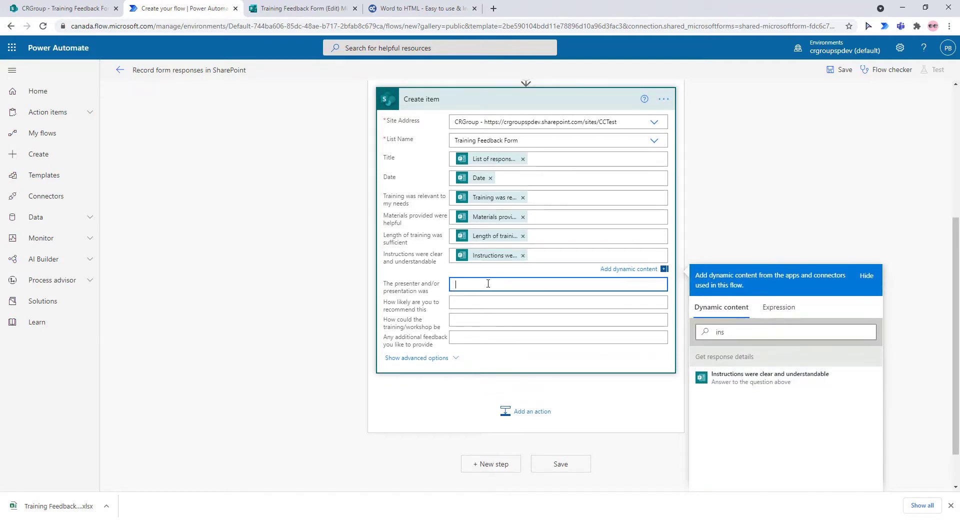
left_click(738, 361)
type("the")
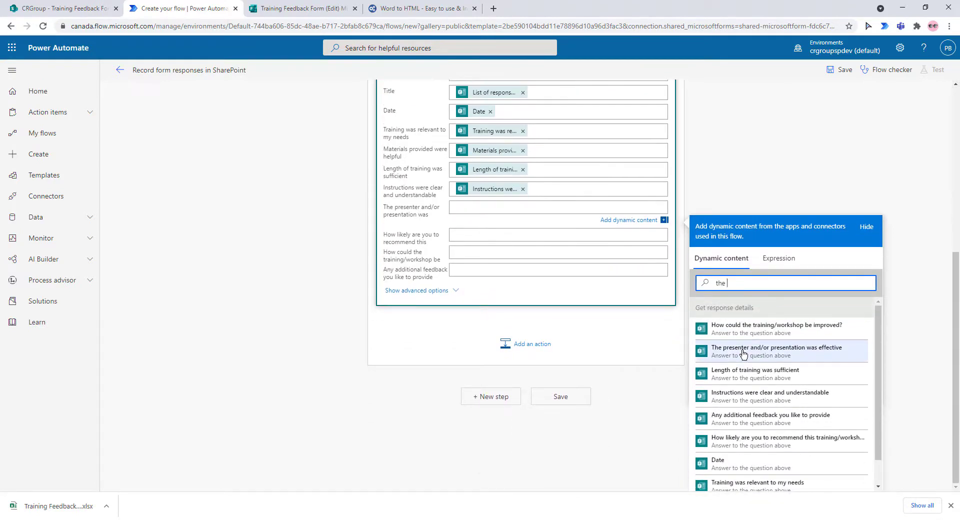
type(" pre")
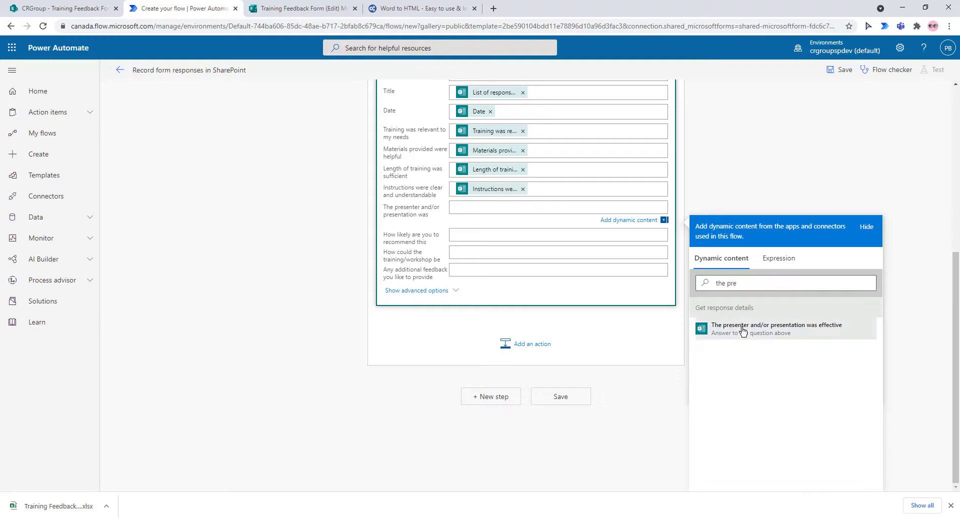
left_click(741, 331)
left_click(516, 236)
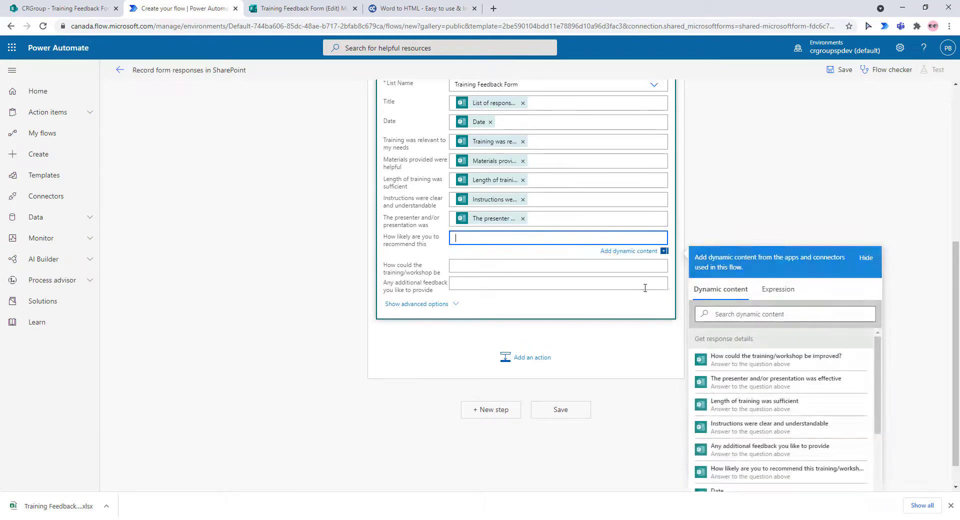
left_click(745, 311)
type("how")
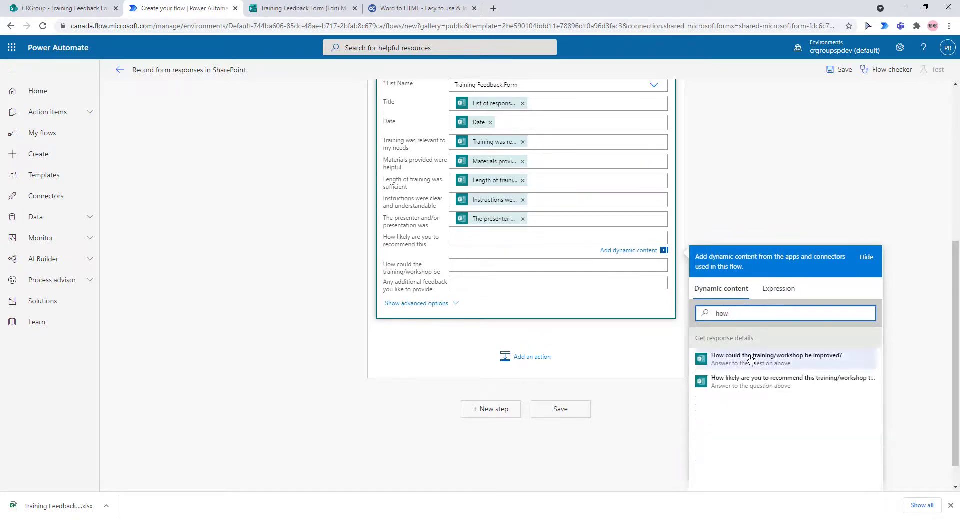
left_click(750, 382)
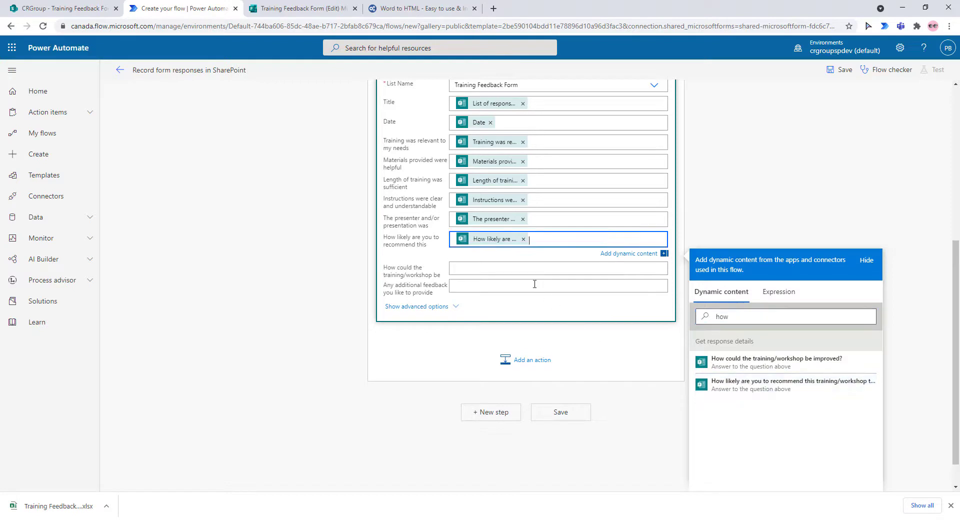
Map the training improvement and Any additional feedback fields to their form answers
left_click(521, 271)
left_click(737, 343)
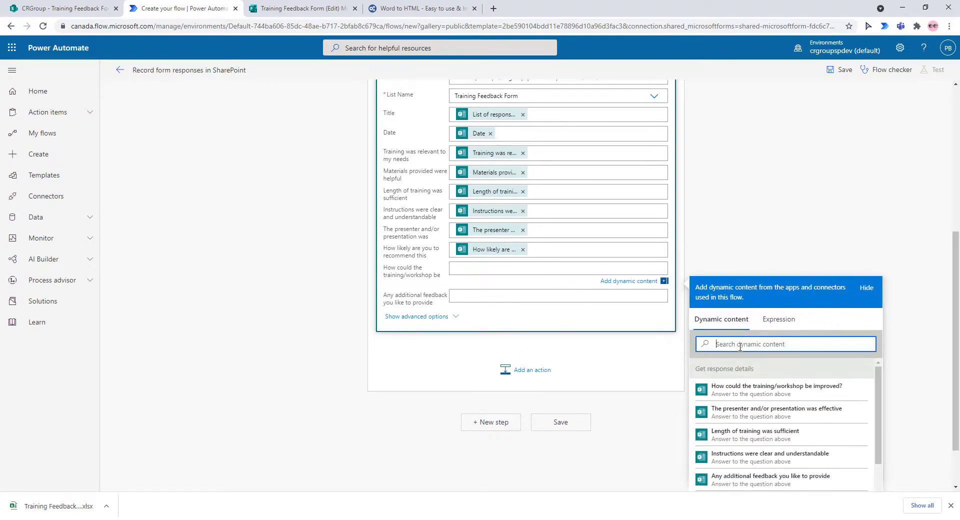
type("how")
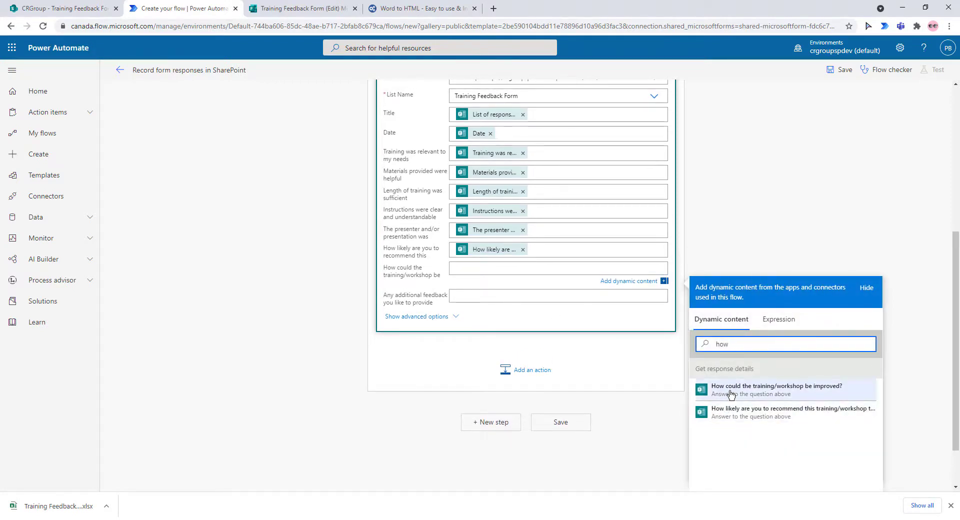
left_click(730, 391)
left_click(517, 298)
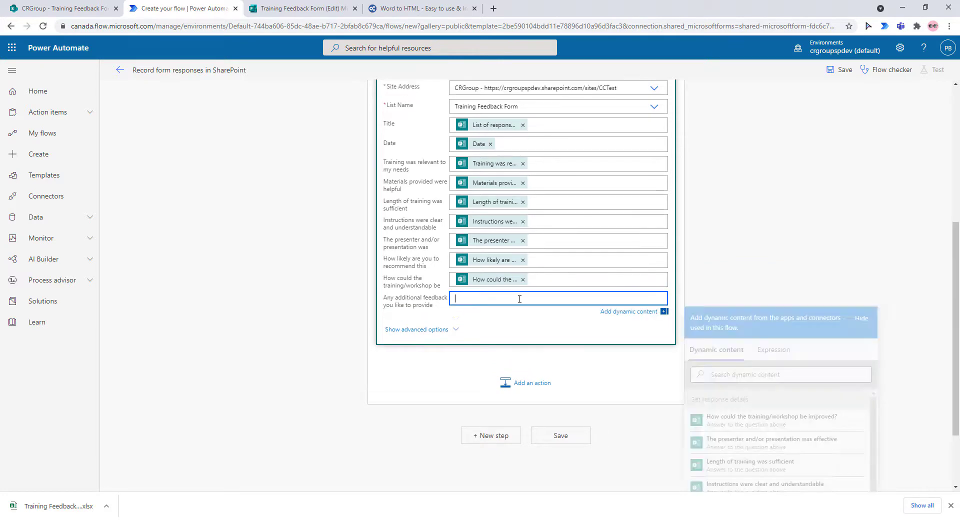
left_click(746, 372)
type("any")
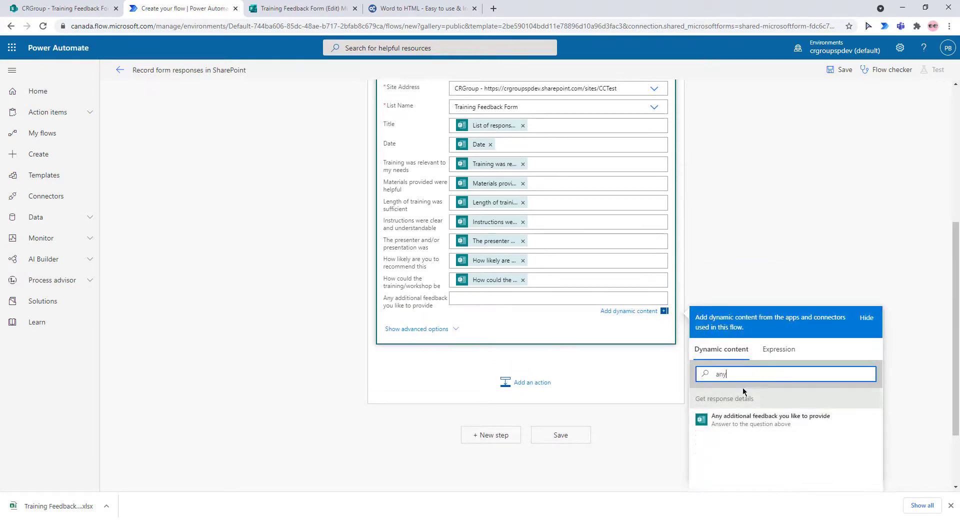
left_click(744, 420)
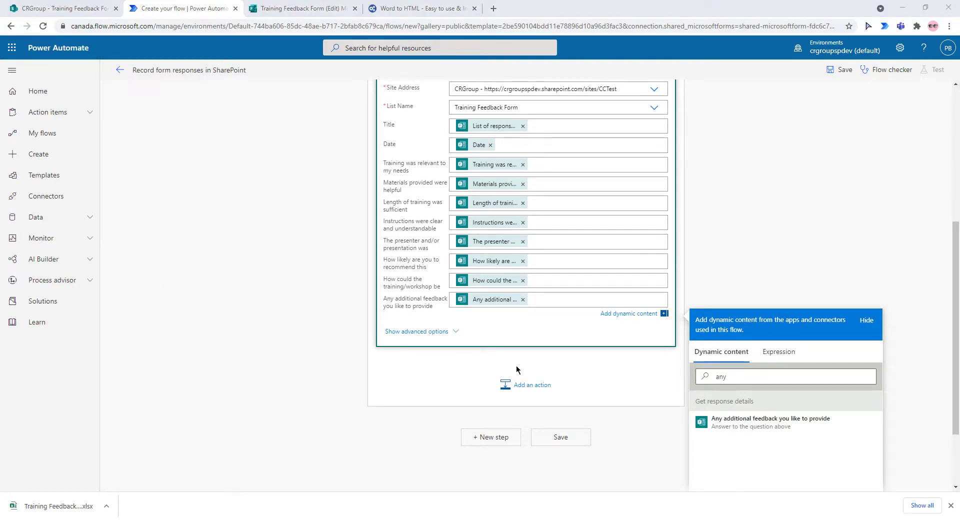
Reveal Create item's advanced options and save the flow as 'Record form responses in SharePoint - 2'
left_click(455, 334)
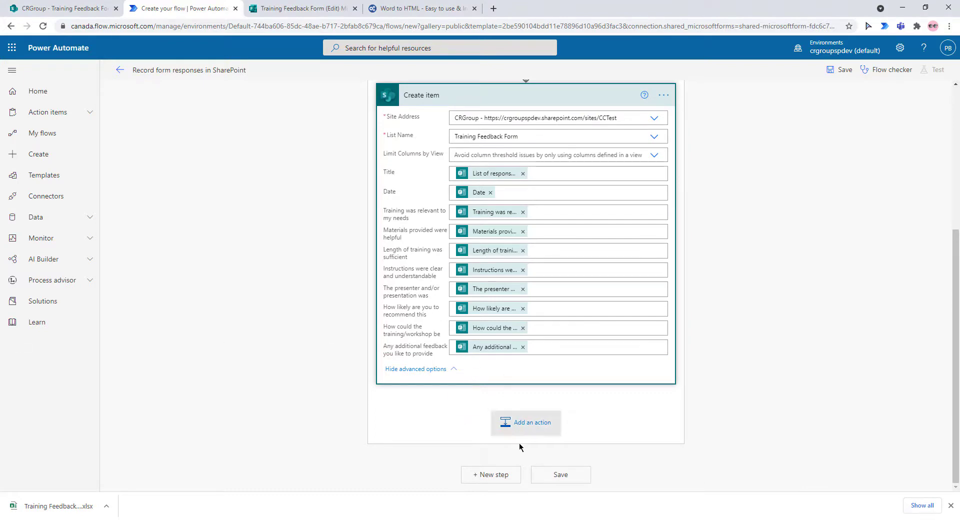
left_click(546, 474)
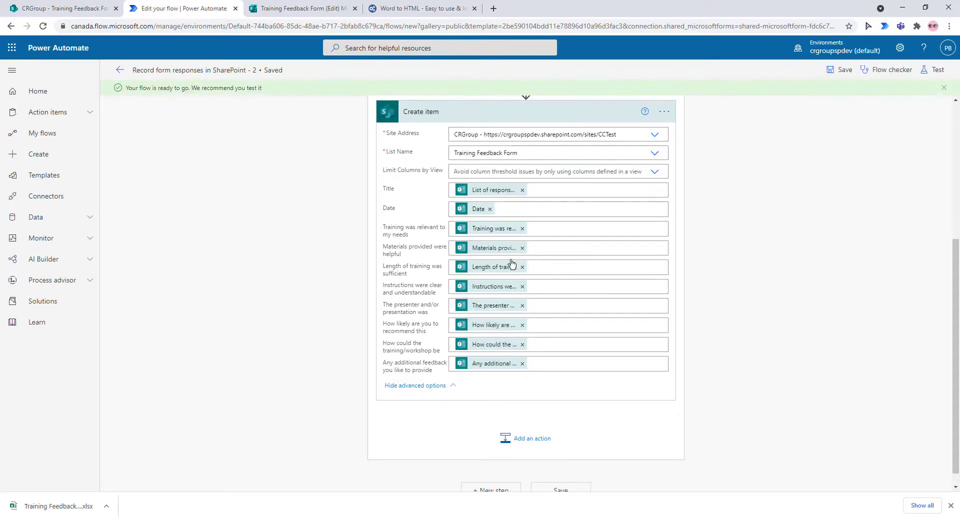
scroll(613, 204, "up", 5)
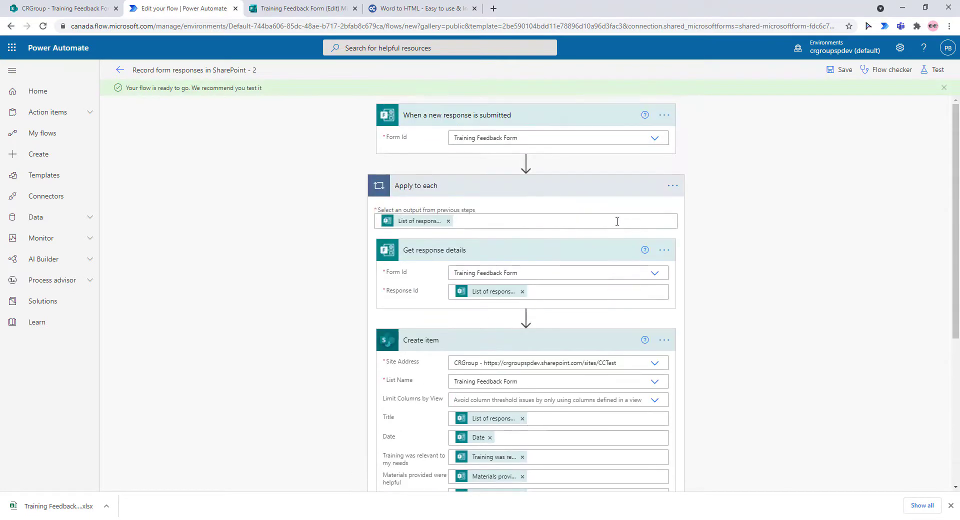
scroll(628, 424, "down", 5)
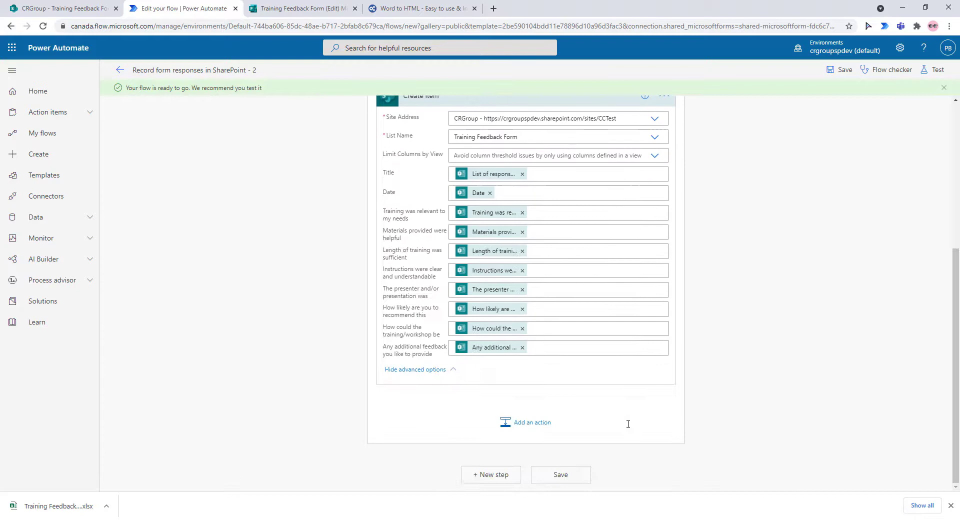
scroll(628, 424, "up", 4)
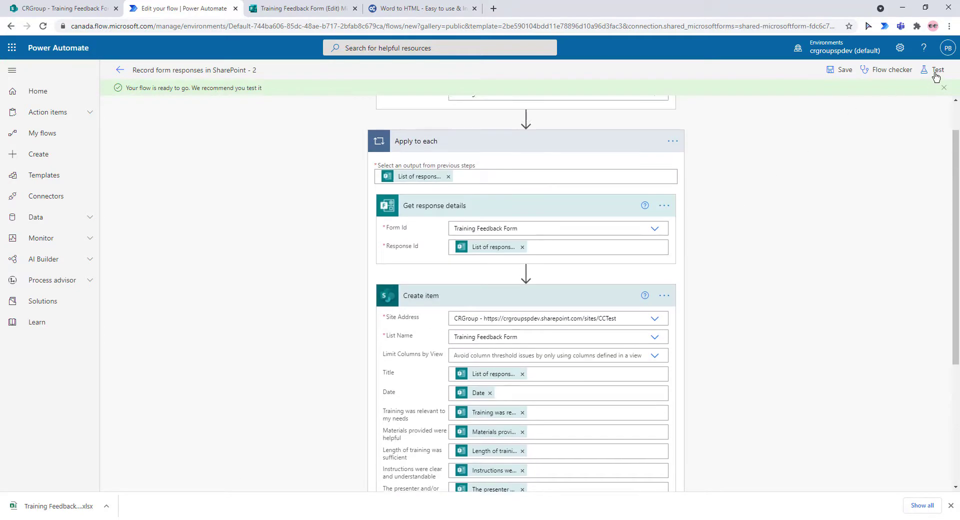
left_click(936, 72)
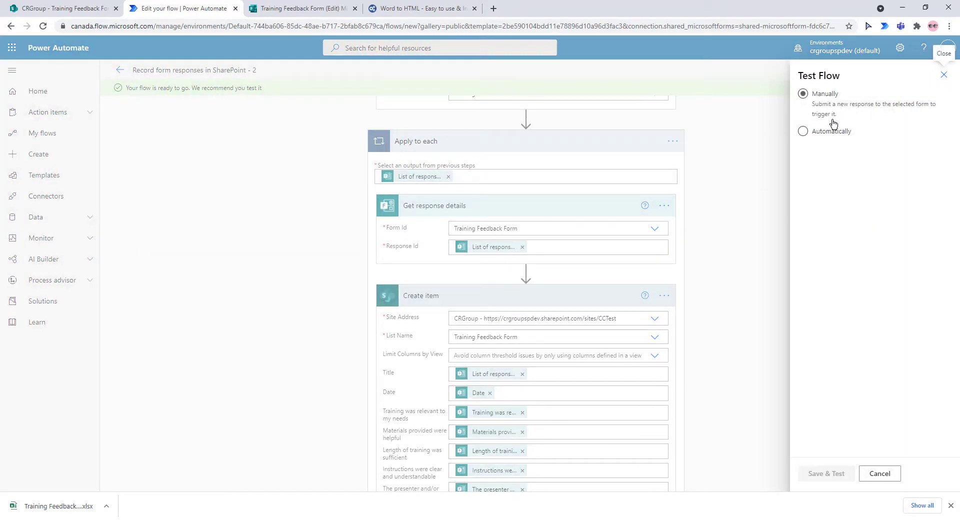
left_click(943, 77)
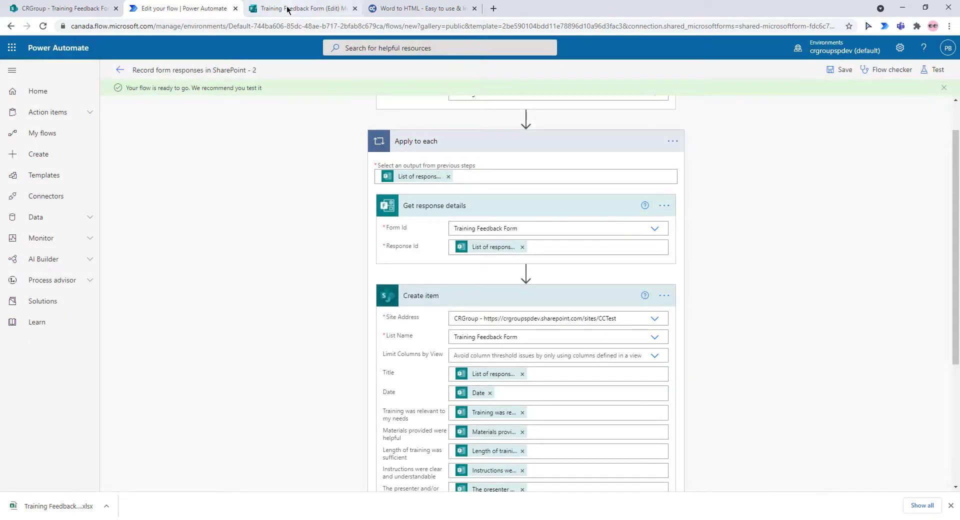
Copy the Training Feedback Form's response link from its sharing options
left_click(288, 9)
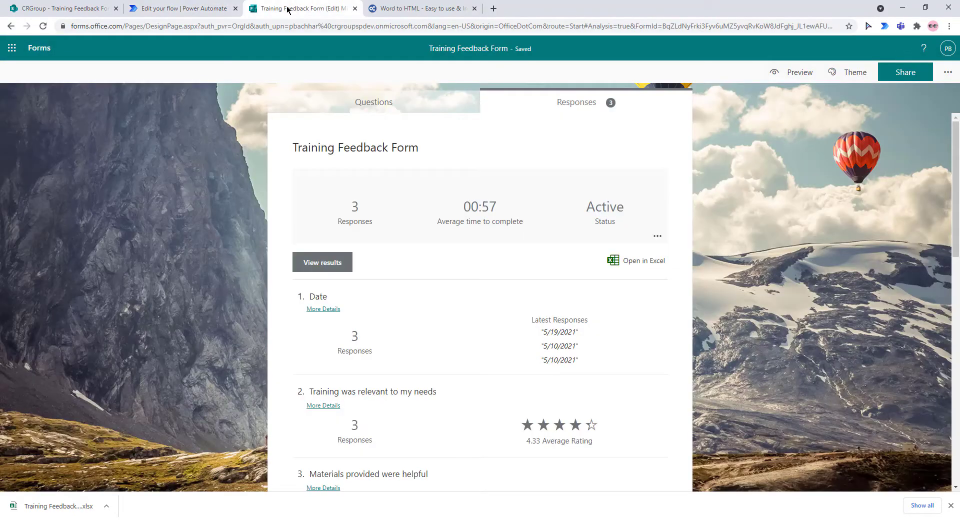
left_click(901, 74)
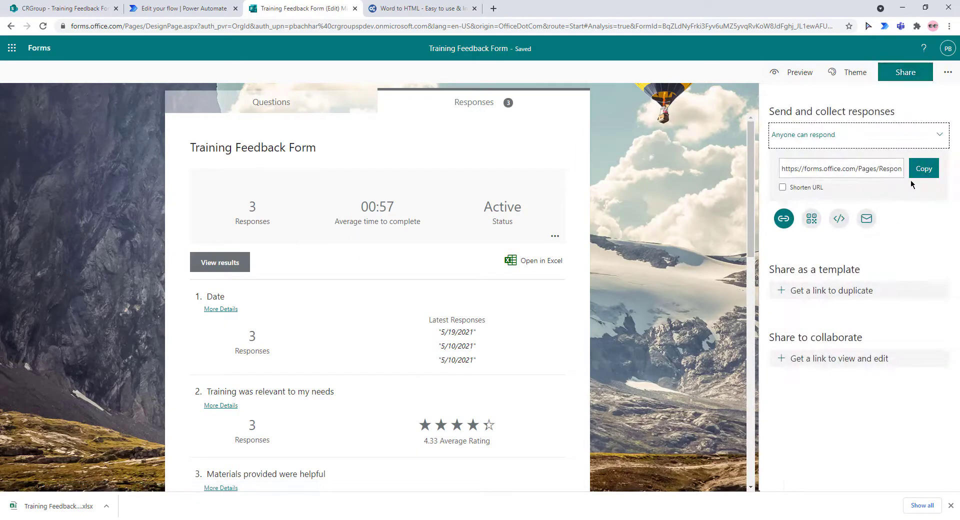
left_click(924, 171)
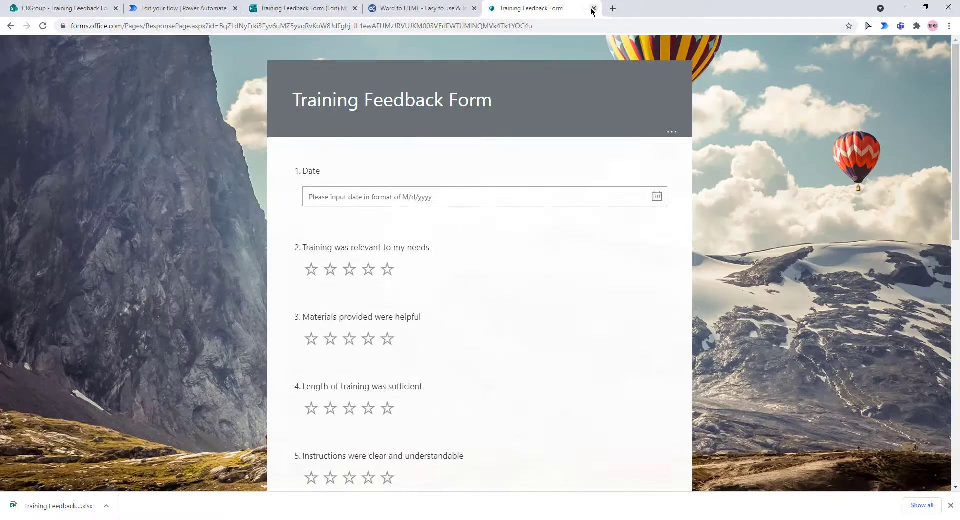
Set the date to June 18, 2021 and rate questions 2–6 five stars
left_click(463, 197)
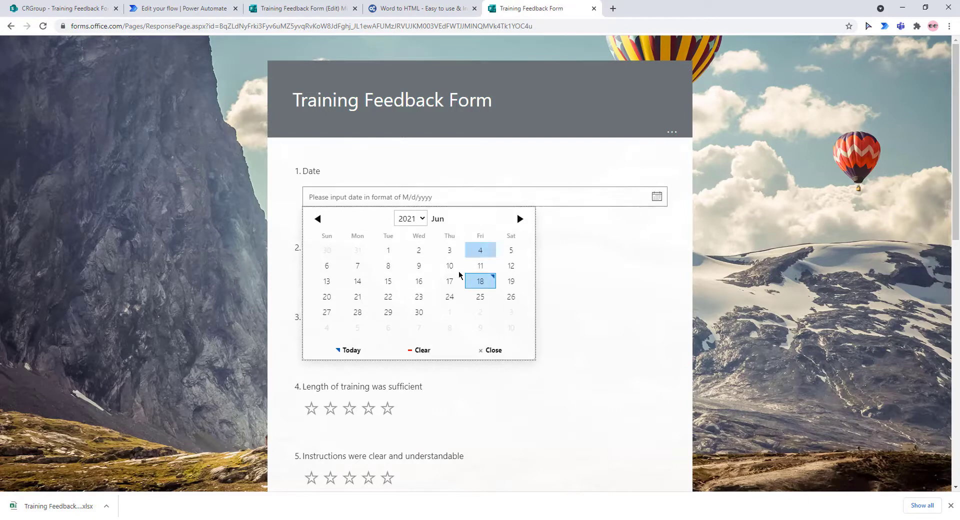
left_click(482, 284)
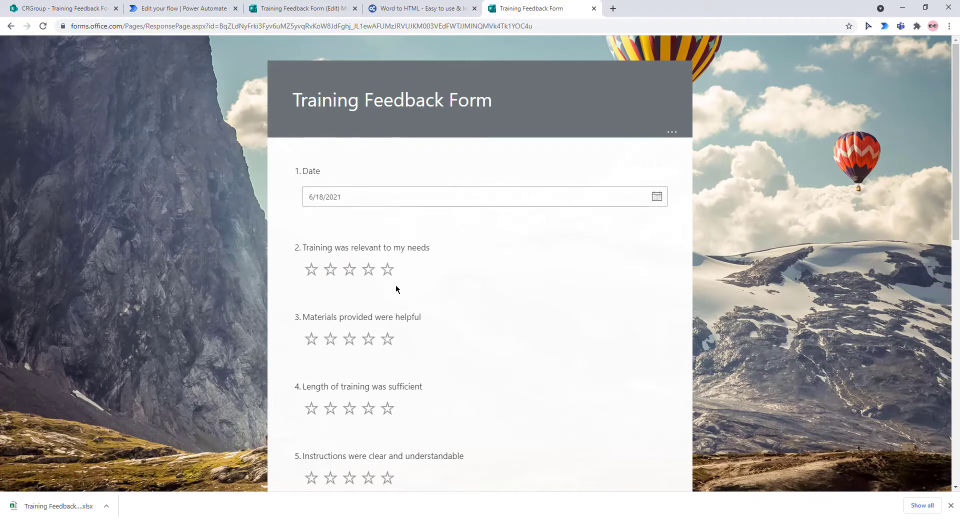
left_click(388, 269)
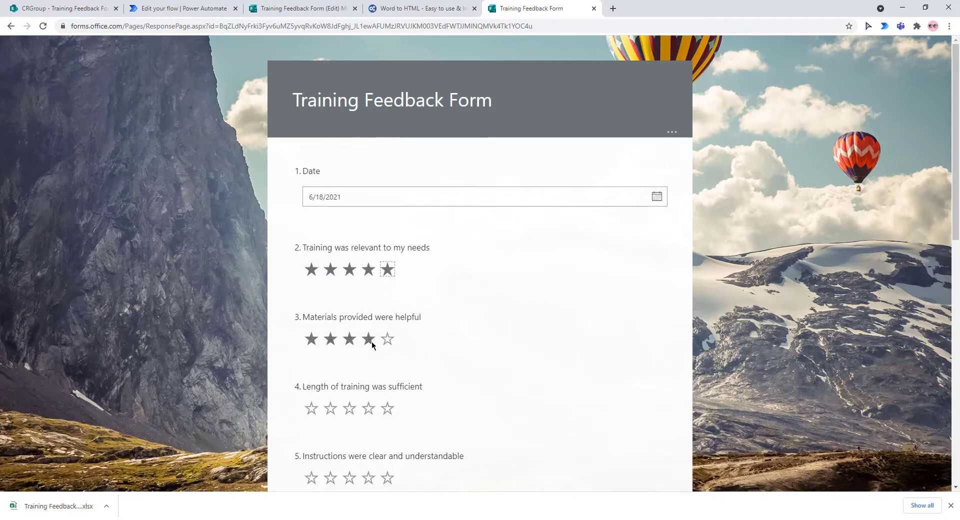
left_click(388, 340)
scroll(389, 300, "down", 3)
left_click(387, 258)
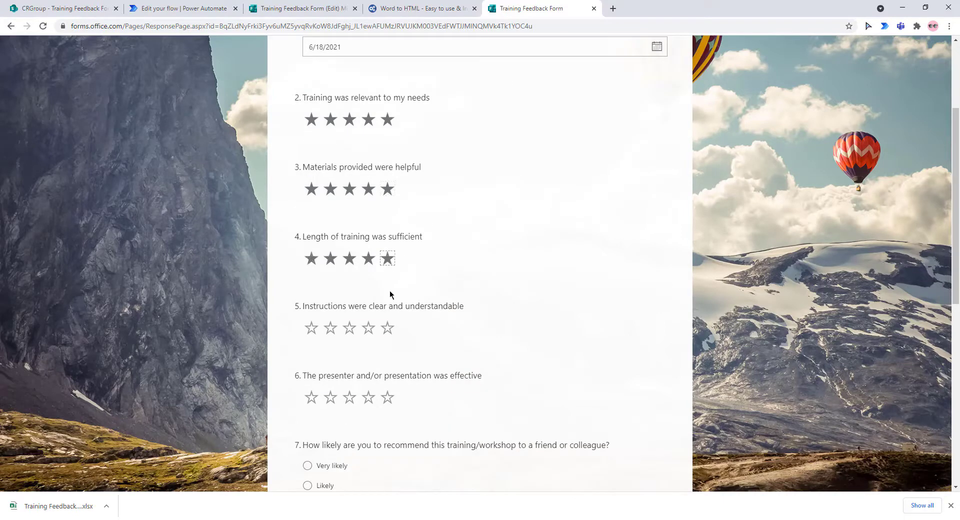
left_click(388, 328)
left_click(387, 398)
Answer Very unlikely to recommend, fill the remaining answers and submit the response
scroll(385, 397, "down", 3)
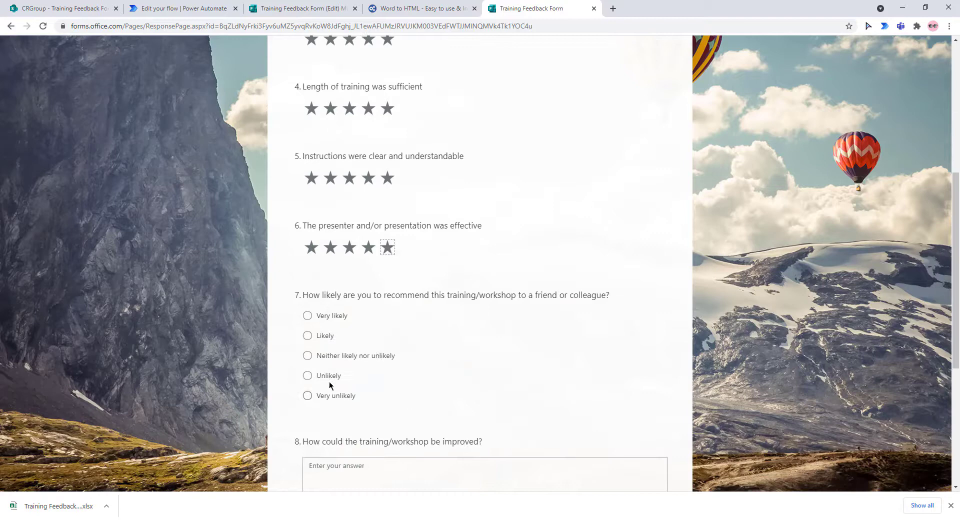
left_click(326, 389)
scroll(332, 394, "down", 3)
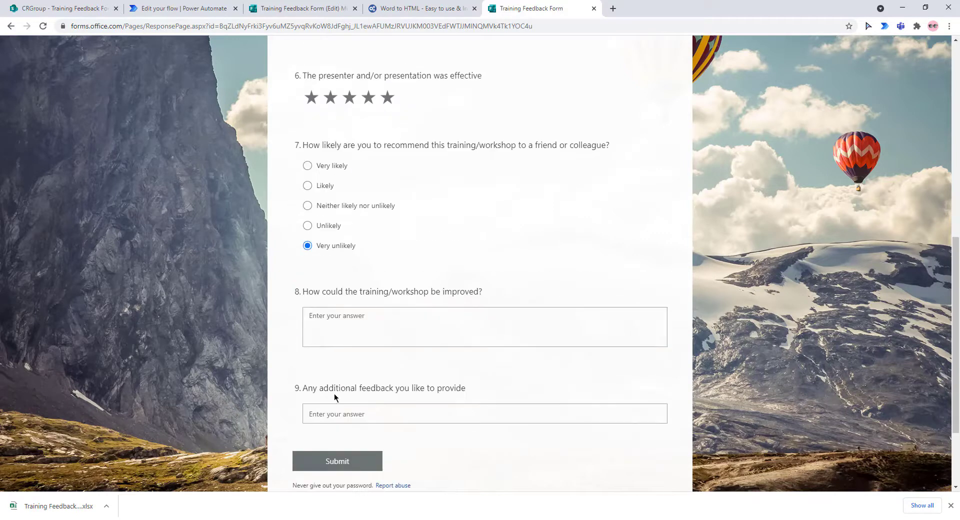
left_click(355, 326)
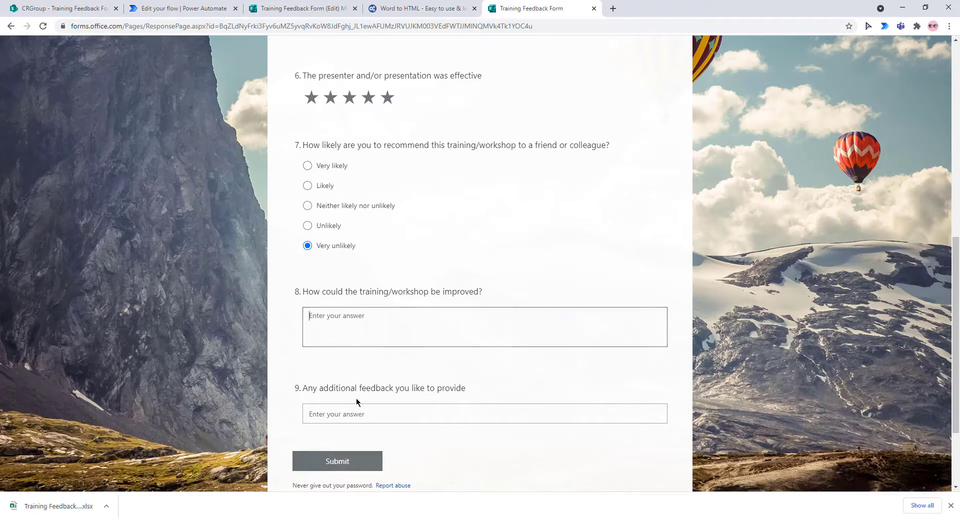
scroll(355, 400, "down", 1)
left_click(382, 361)
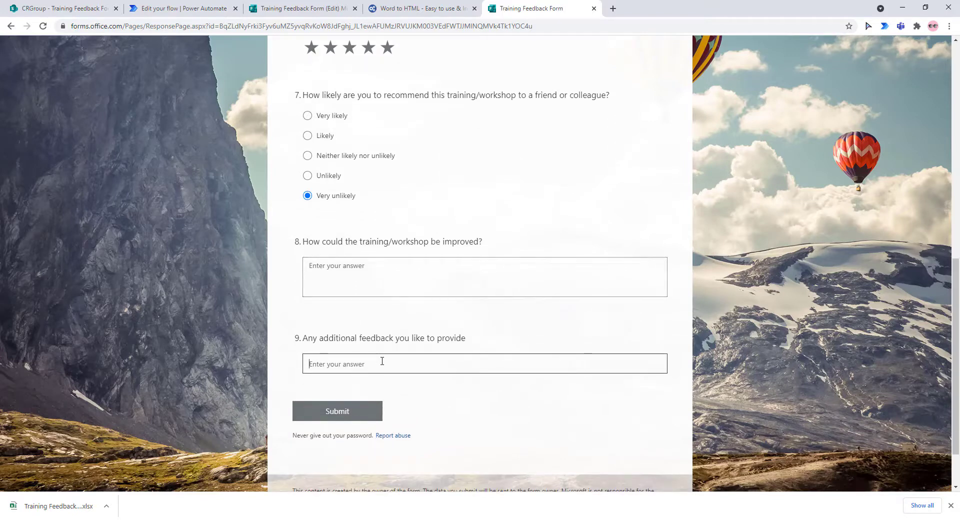
scroll(351, 364, "down", 1)
left_click(341, 361)
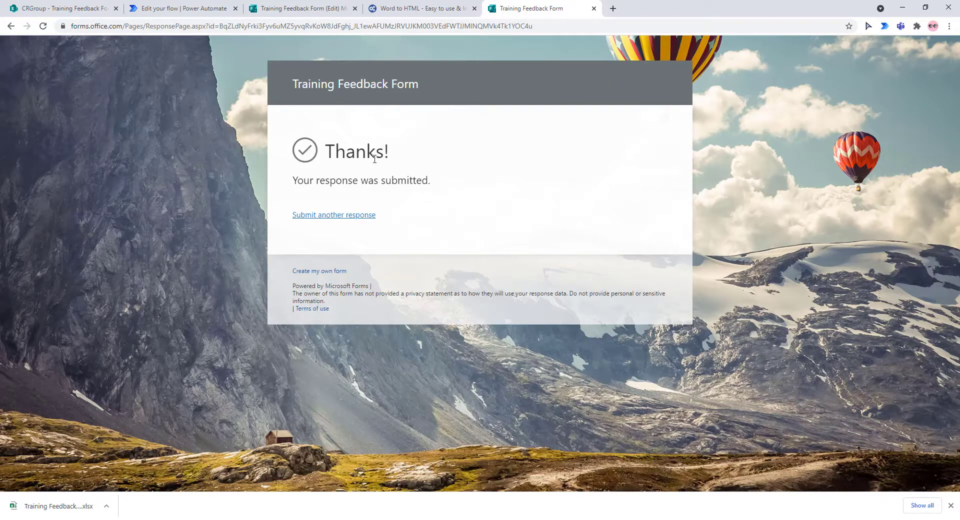
Leave the flow editor, open the latest run to confirm it succeeded, then go back to SharePoint
left_click(209, 8)
scroll(441, 304, "down", 4)
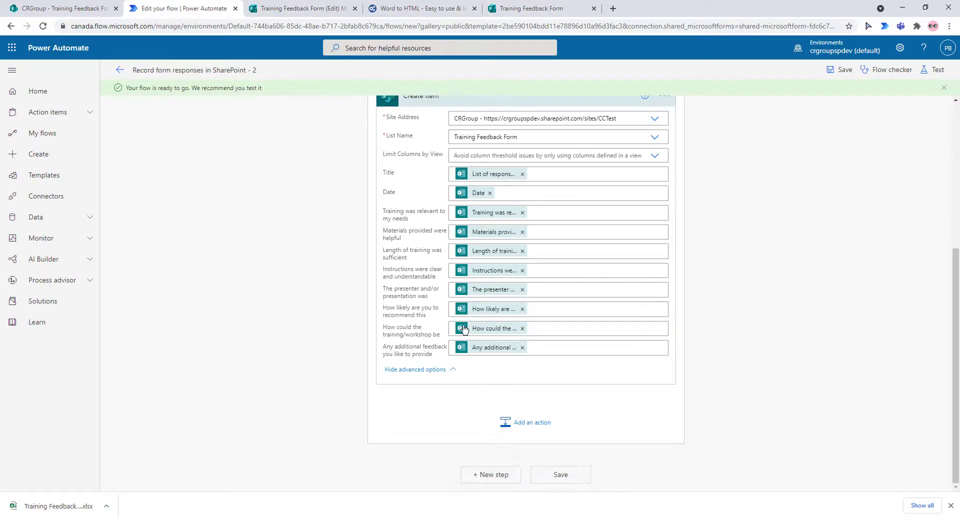
scroll(471, 323, "up", 3)
scroll(471, 324, "up", 2)
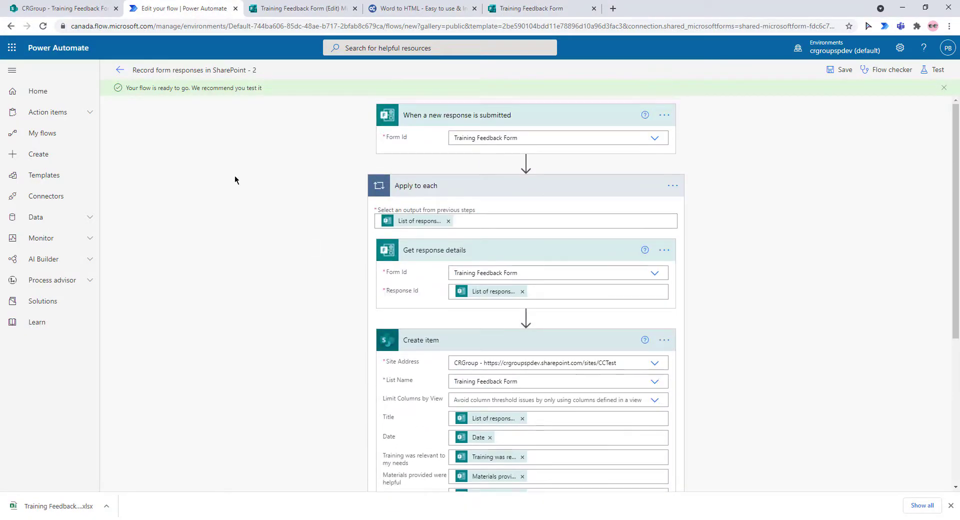
left_click(120, 70)
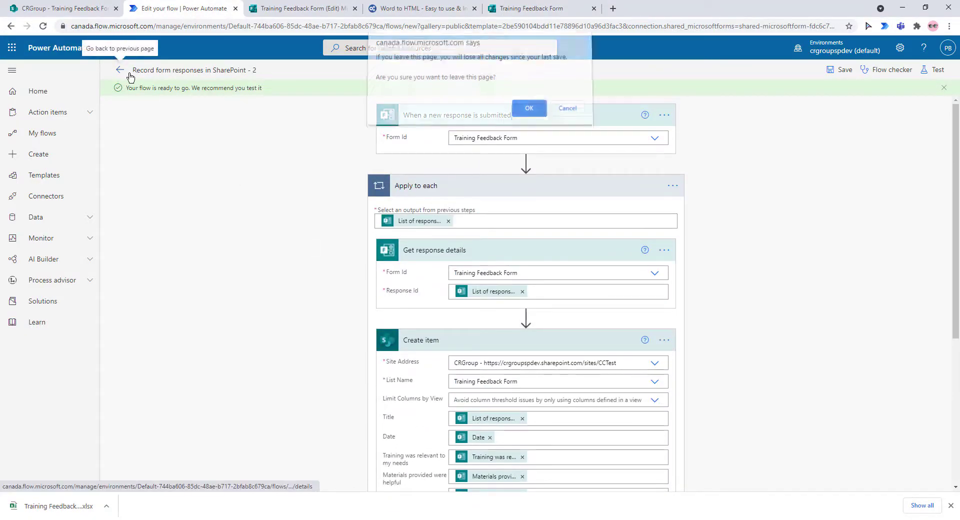
left_click(529, 113)
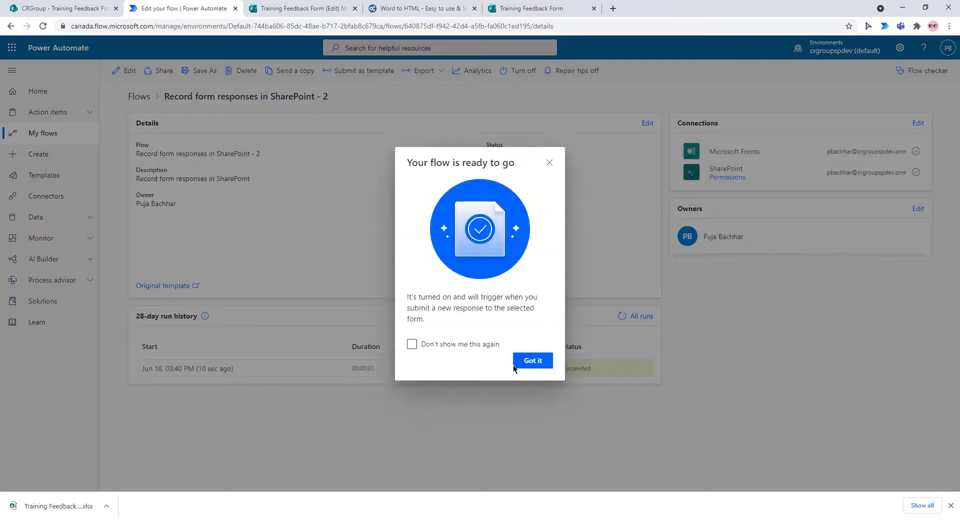
left_click(549, 166)
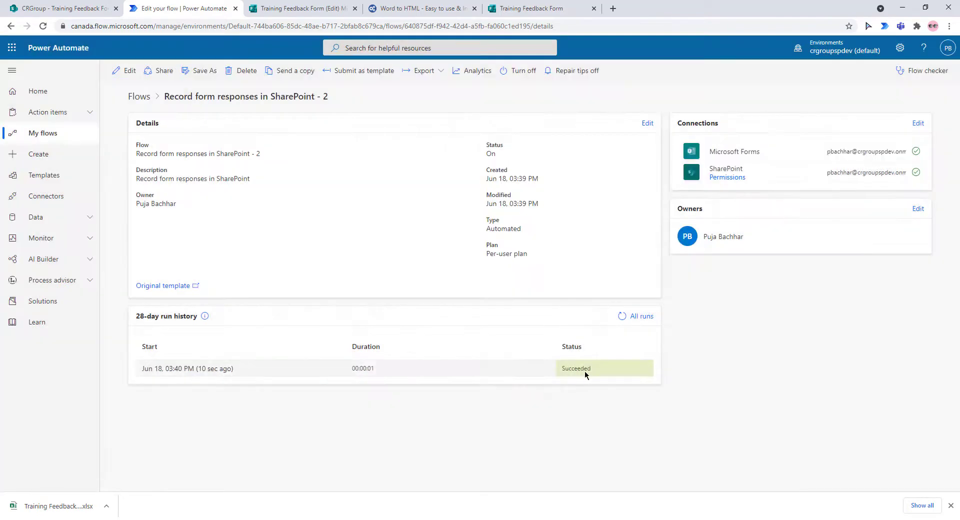
left_click(203, 370)
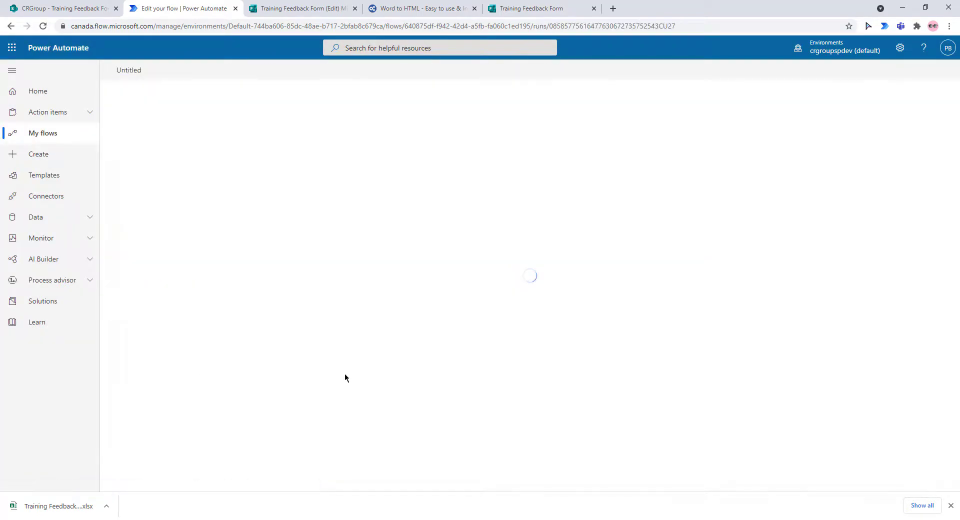
left_click(46, 7)
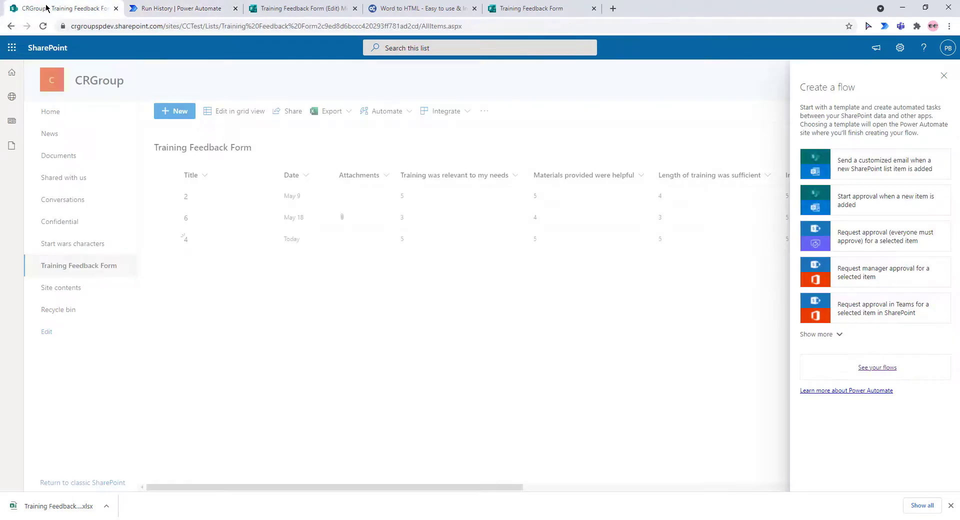
Close the Create a flow panel and scroll the list right to see the new item's remaining columns
left_click(944, 76)
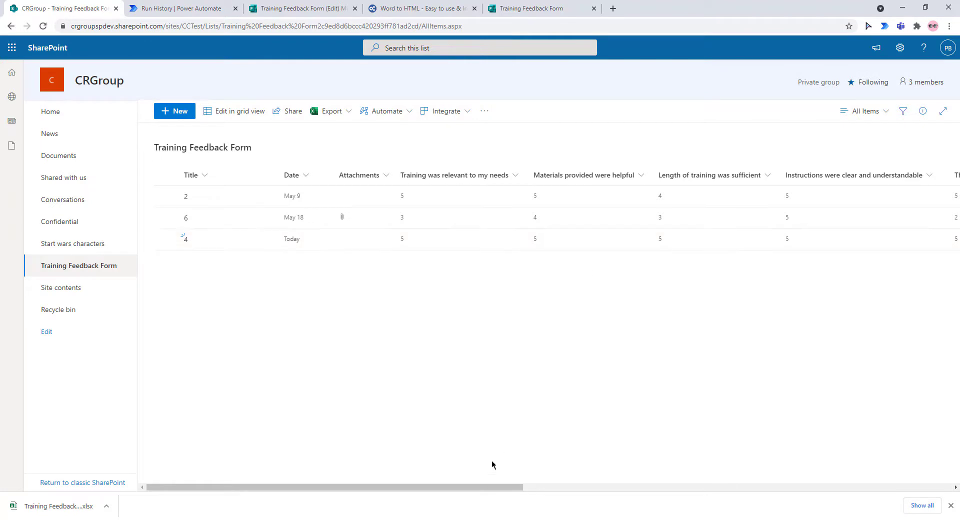
left_click_drag(484, 485, 451, 480)
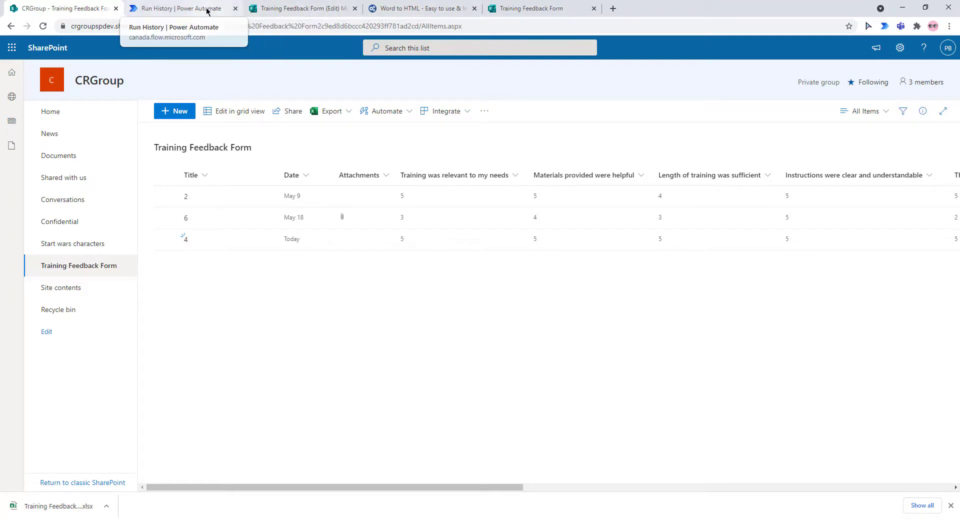
Check the run's Apply to each steps, then reopen the flow in the editor
left_click(190, 9)
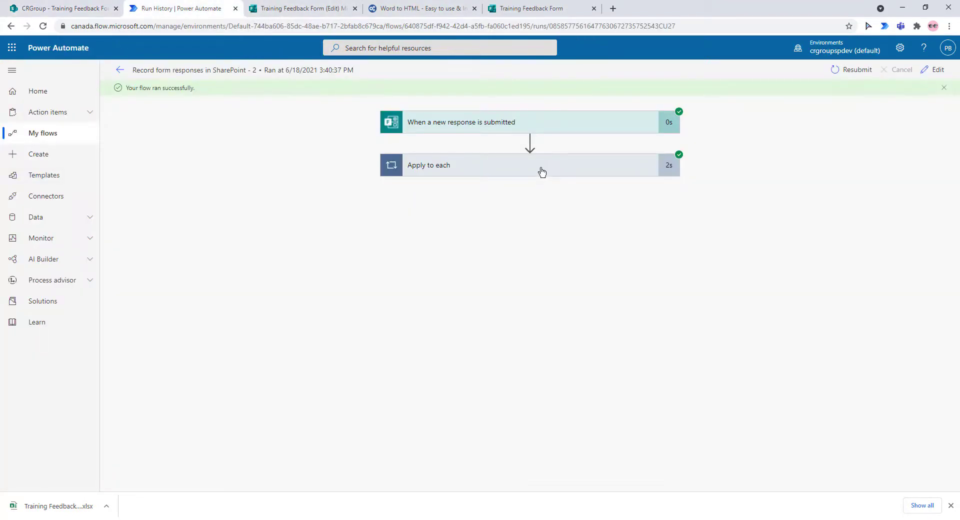
left_click(541, 172)
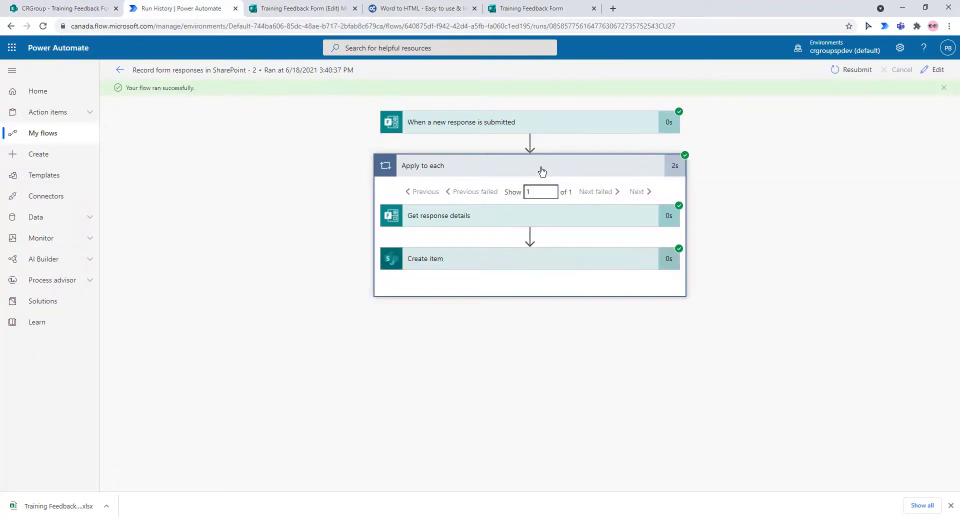
left_click(121, 70)
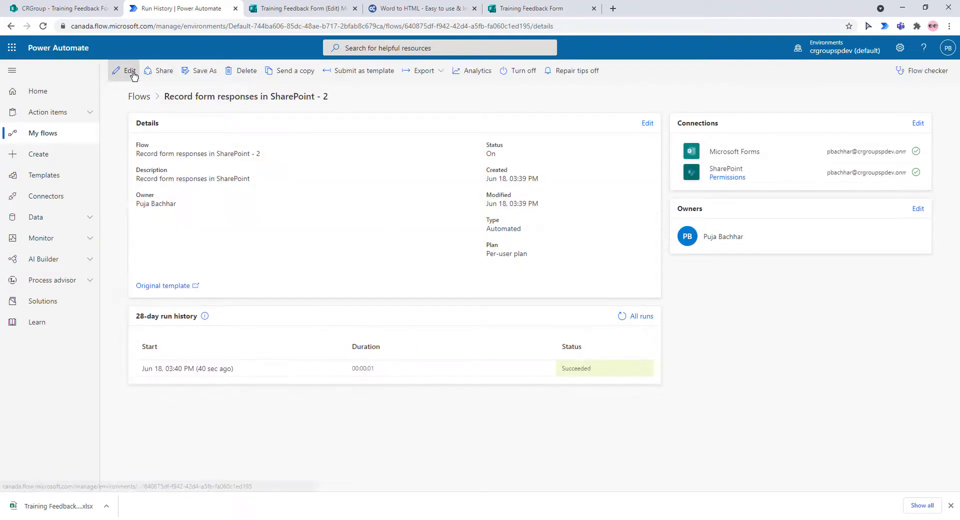
left_click(129, 71)
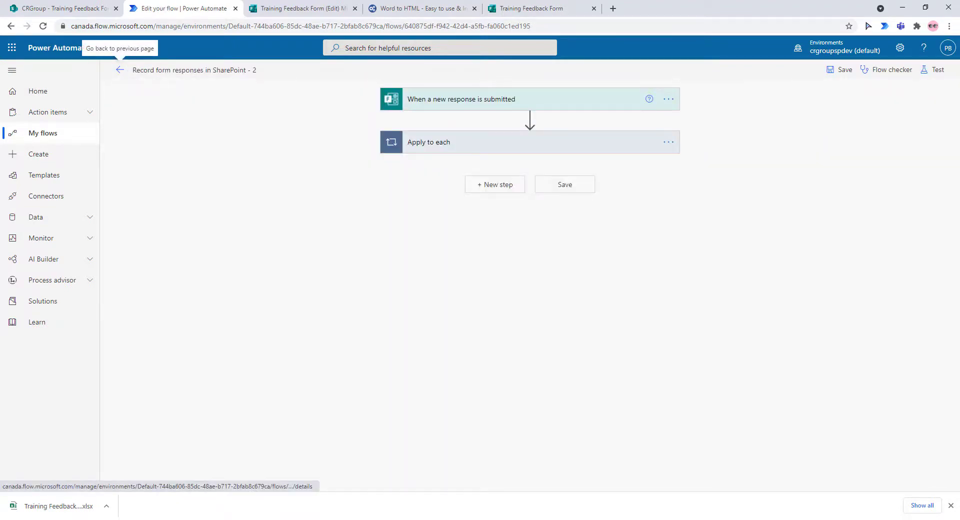
left_click(500, 142)
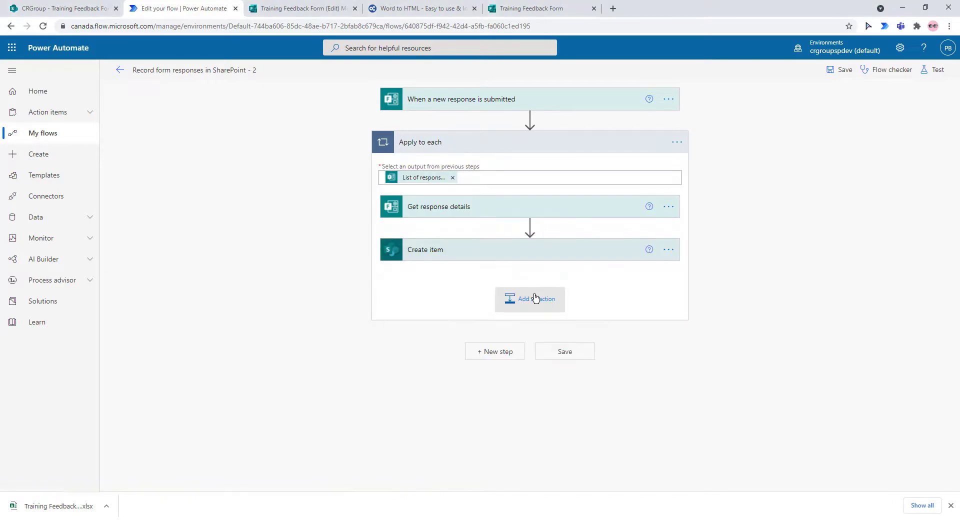
Add a Compose action after Create item in the loop and begin typing 'Title:' in its Inputs
left_click(535, 299)
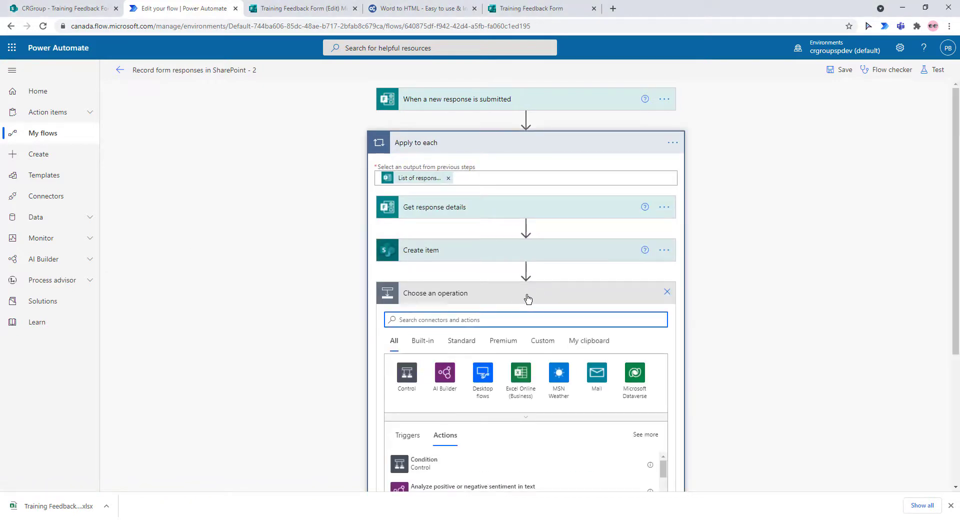
left_click(528, 299)
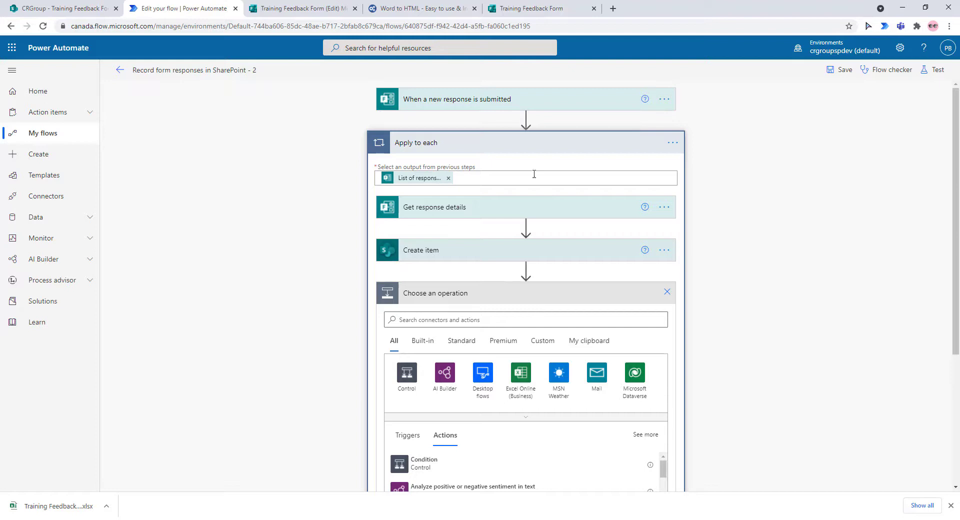
left_click(537, 148)
left_click(536, 148)
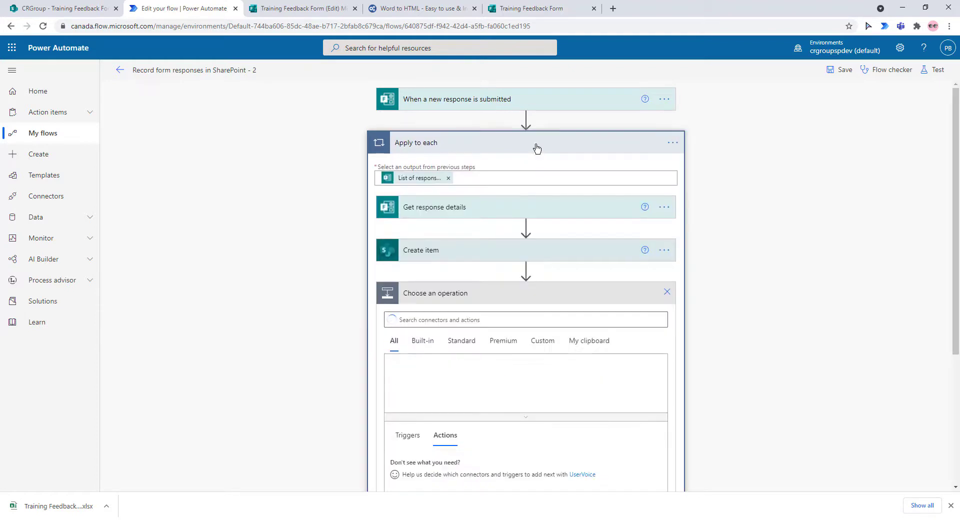
left_click(529, 319)
type("cre")
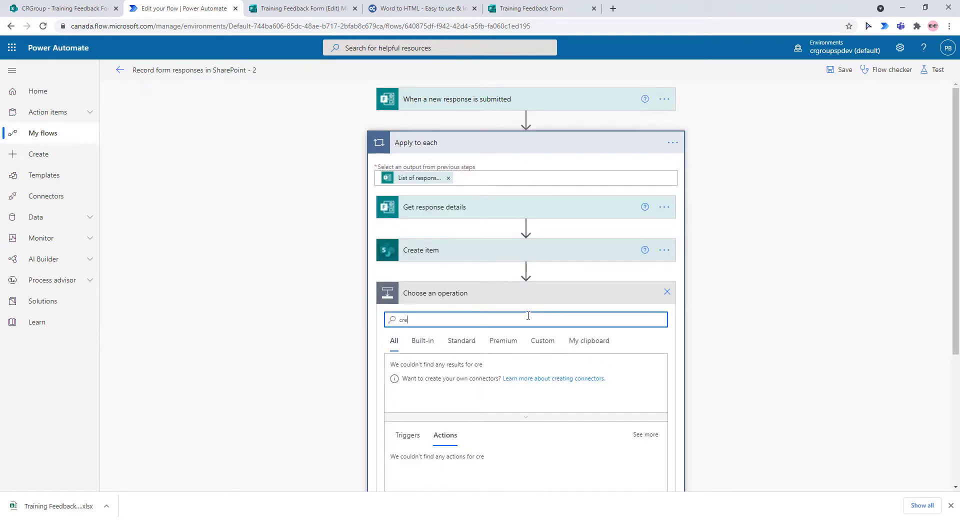
key("BackSpace")
key("BackSpace")
key("BackSpace")
key("BackSpace")
key("BackSpace")
key("BackSpace")
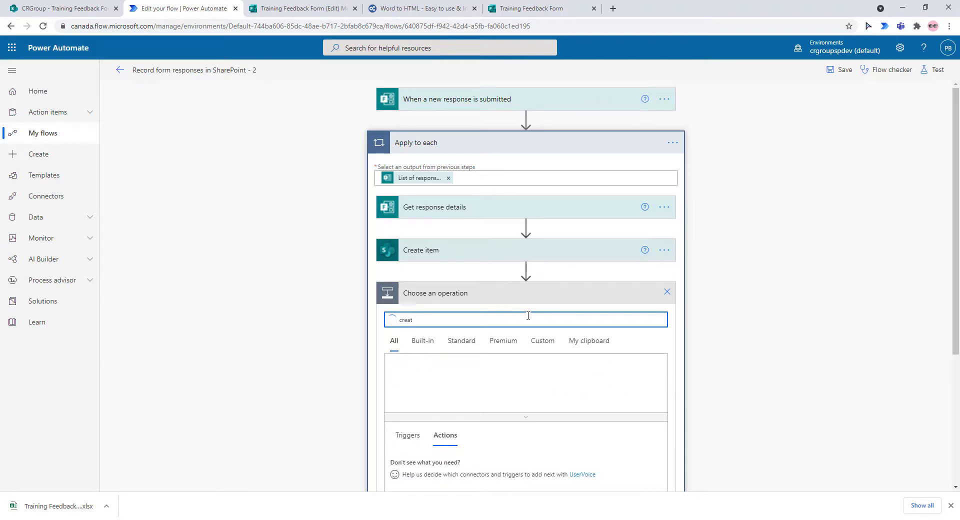
type("compos")
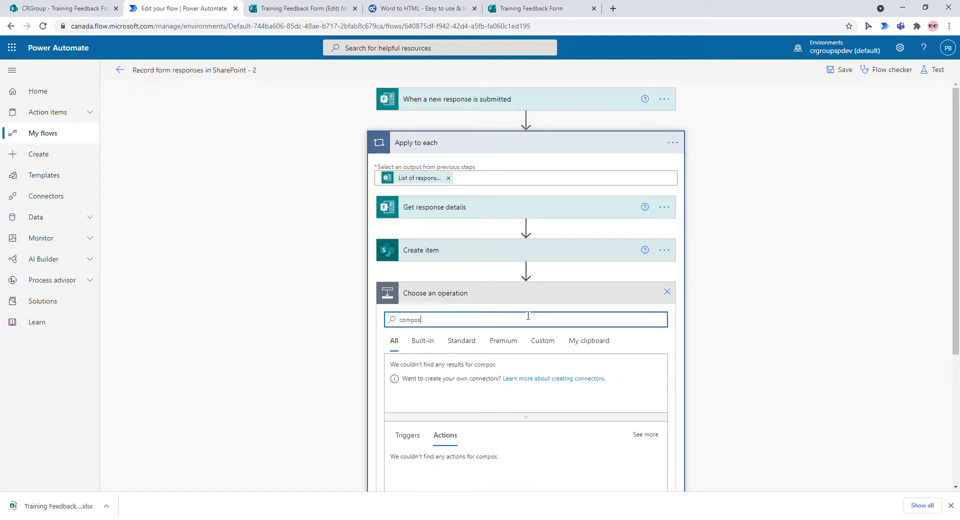
type("e")
left_click(427, 464)
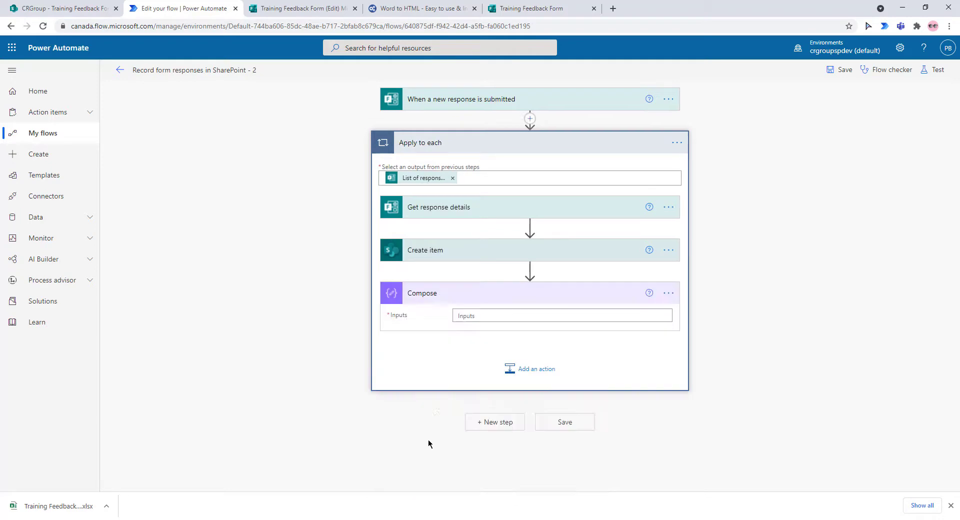
left_click(480, 316)
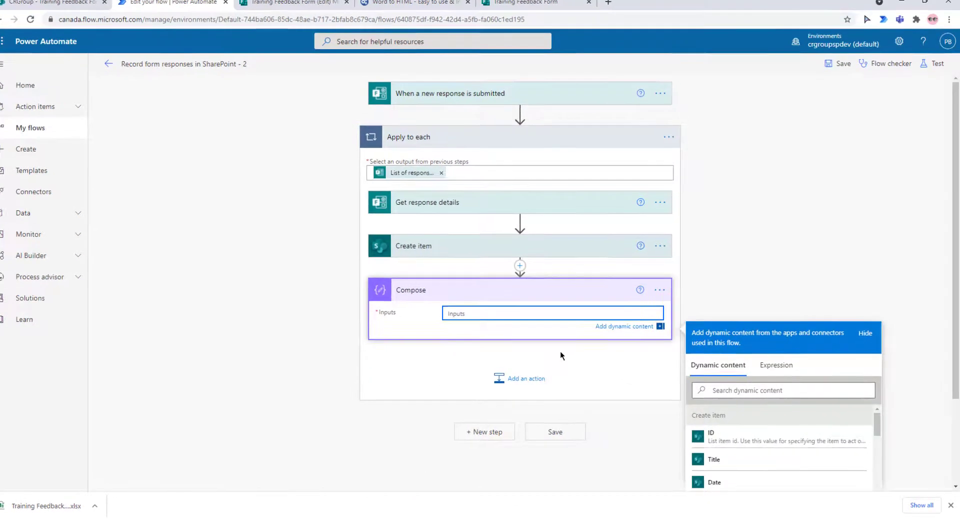
type("Tit")
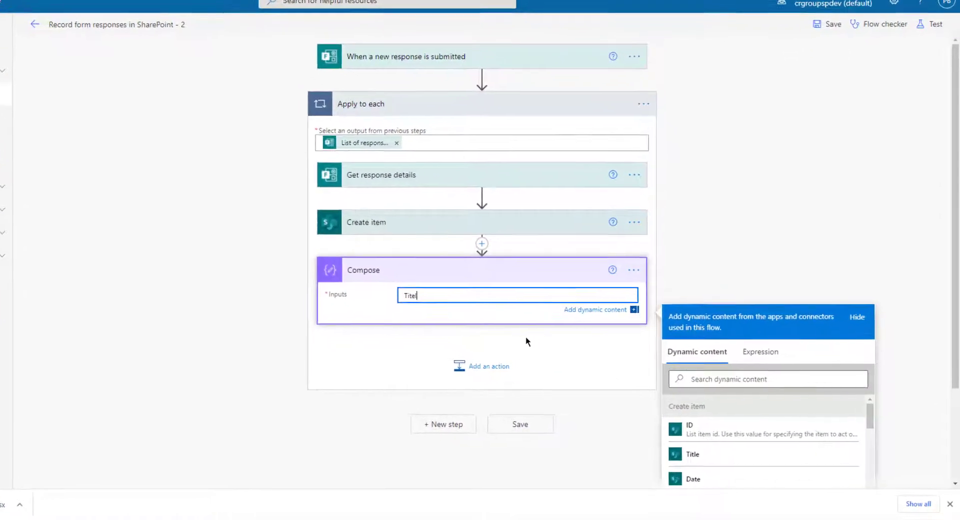
type("le:")
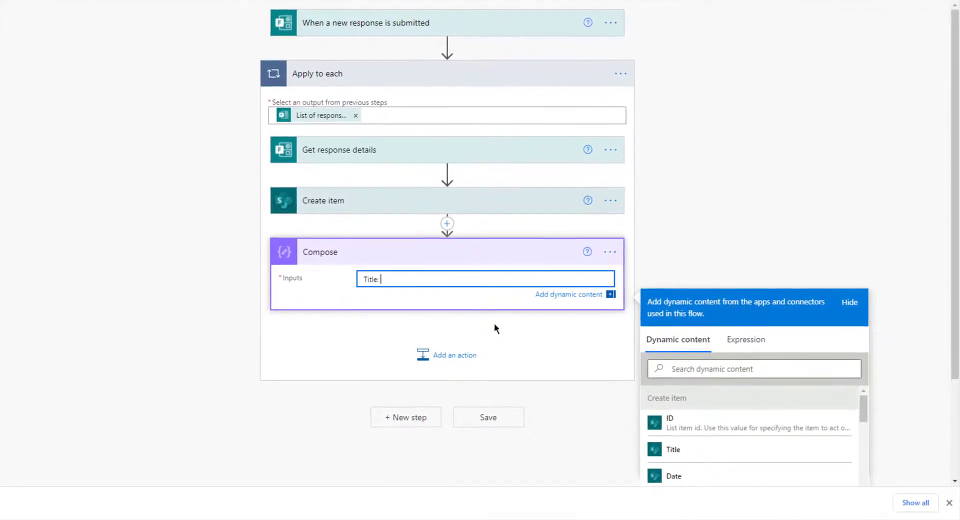
Fill Compose Inputs with 'Title:' plus the item ID and 'Date:' plus the Create item Date
left_click(679, 420)
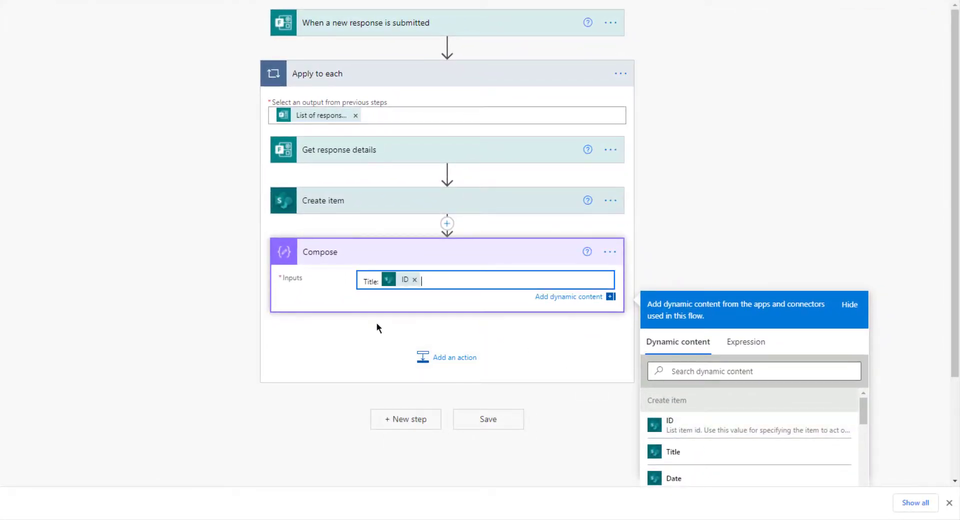
key("Return")
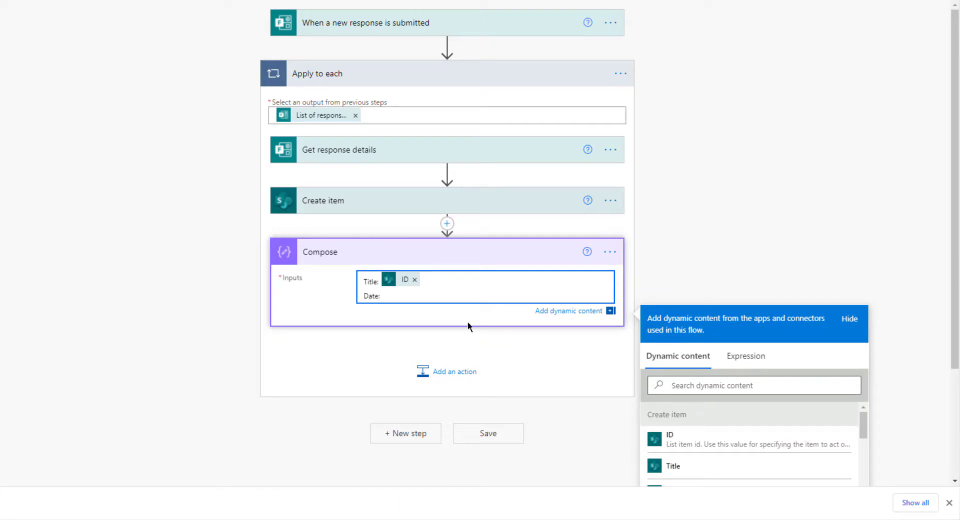
left_click(671, 385)
type("date")
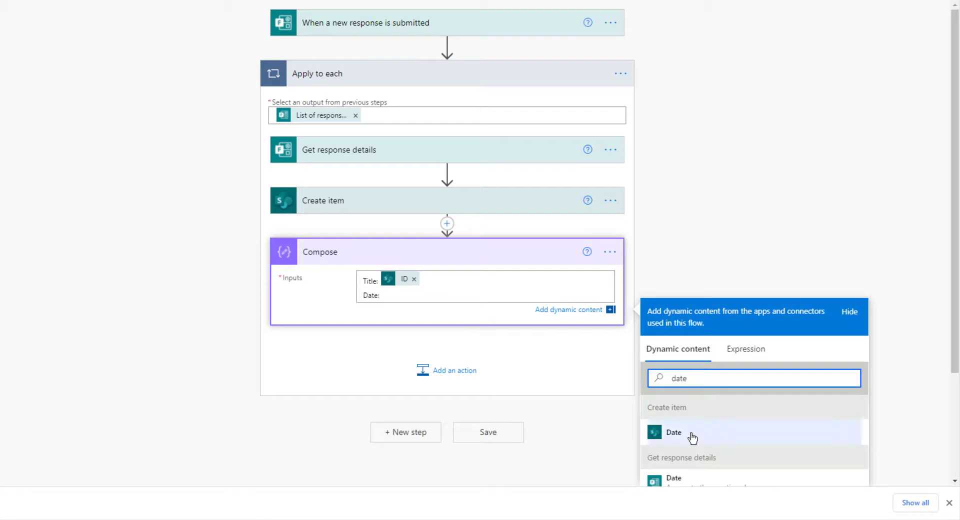
scroll(693, 438, "down", 1)
left_click(677, 382)
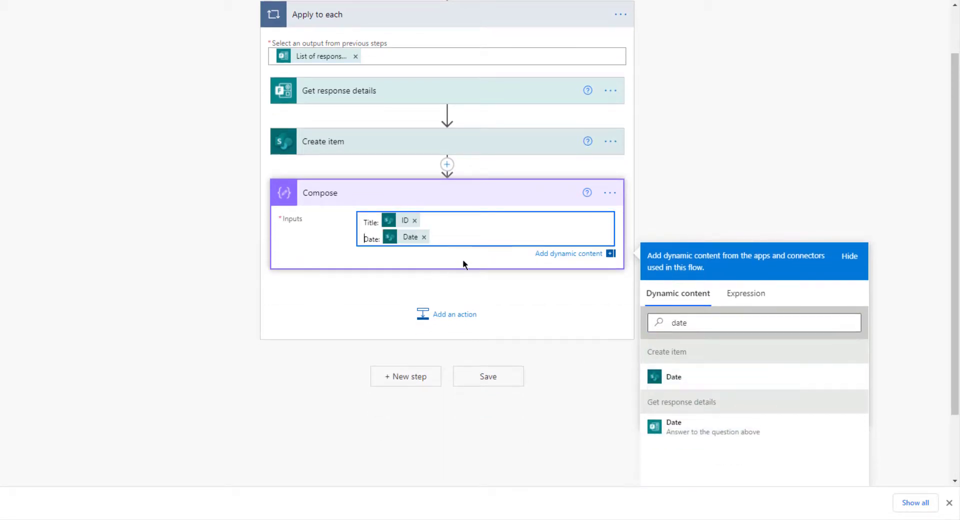
key("Return")
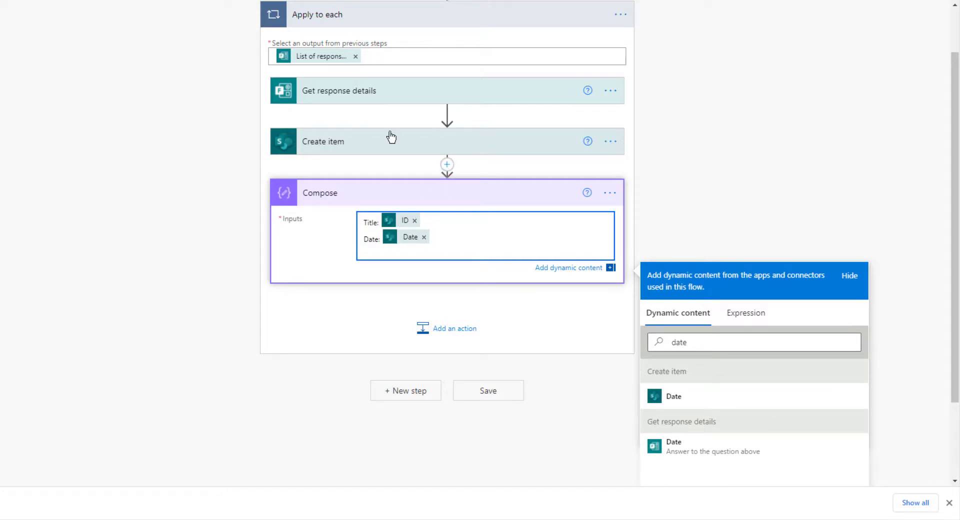
On the Word to HTML page, select all the HTML table code in the editor
key("ctrl+Tab")
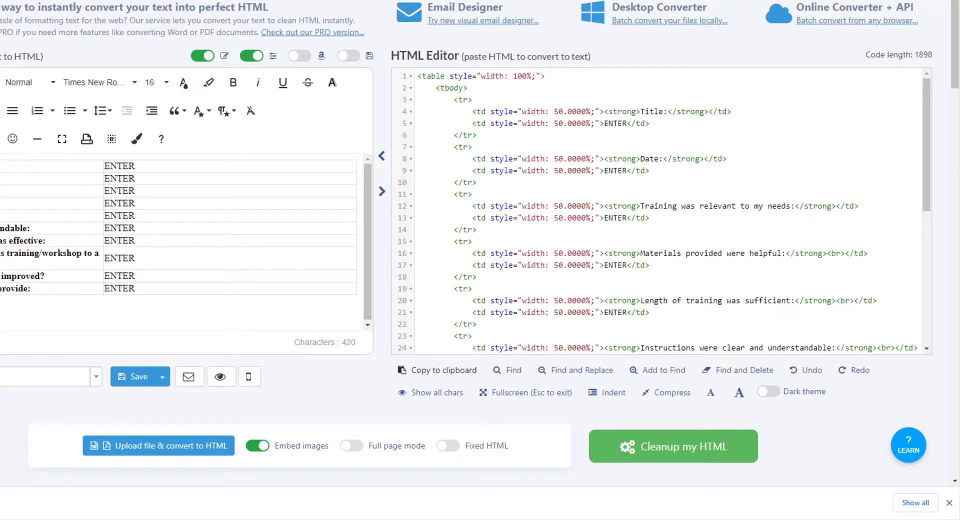
scroll(617, 235, "down", 6)
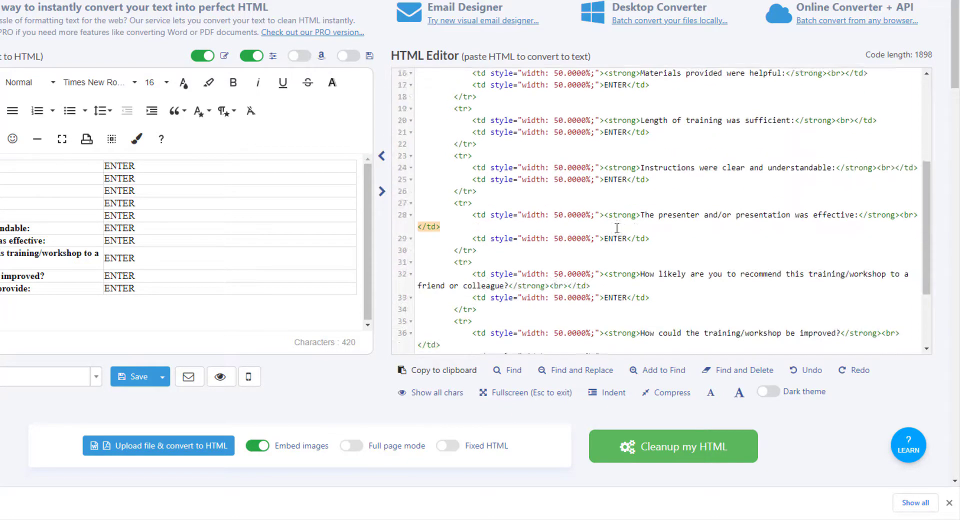
scroll(617, 242, "up", 6)
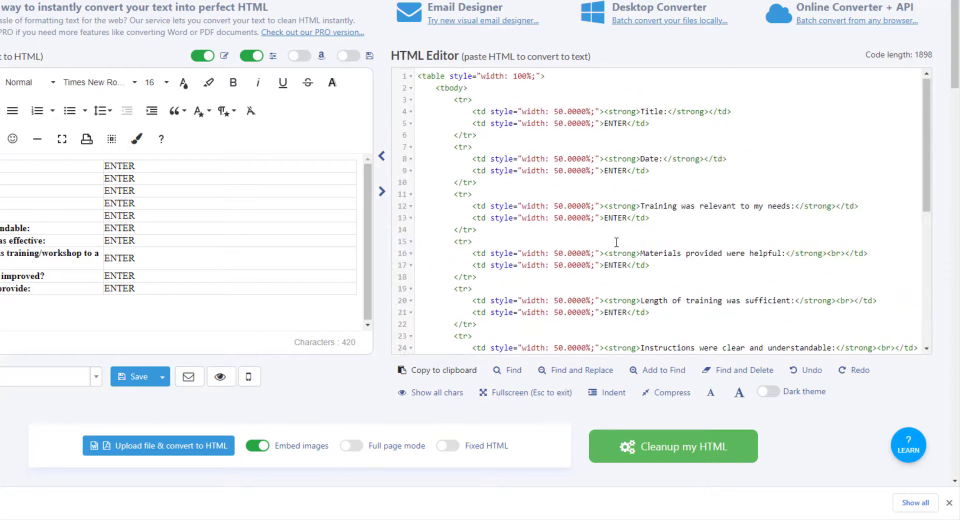
key("ctrl+a")
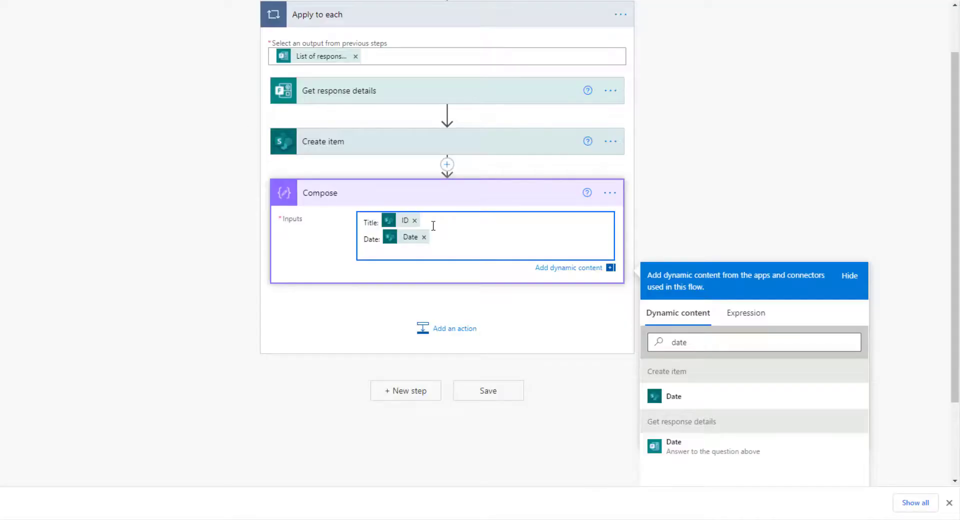
Replace the Compose inputs with the pasted HTML feedback table
key("ctrl+a")
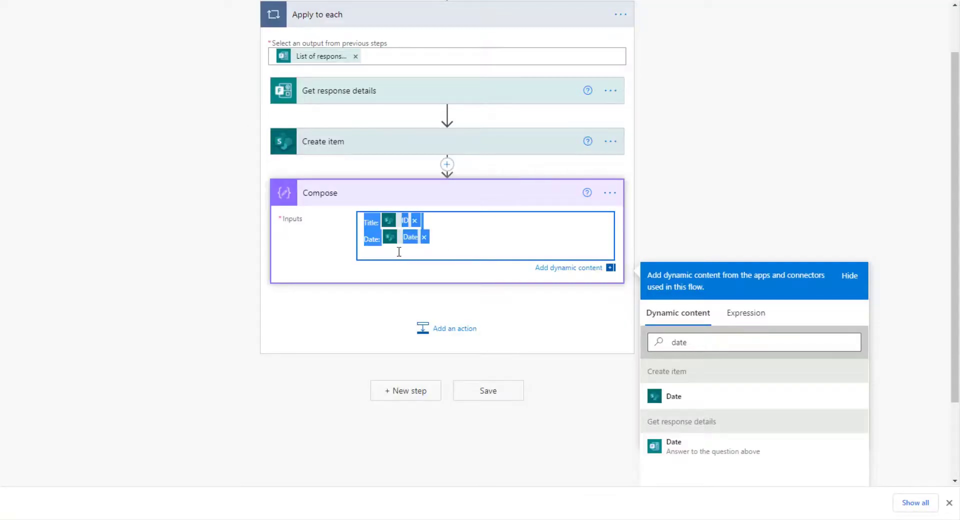
key("ctrl+v")
scroll(424, 248, "down", 10)
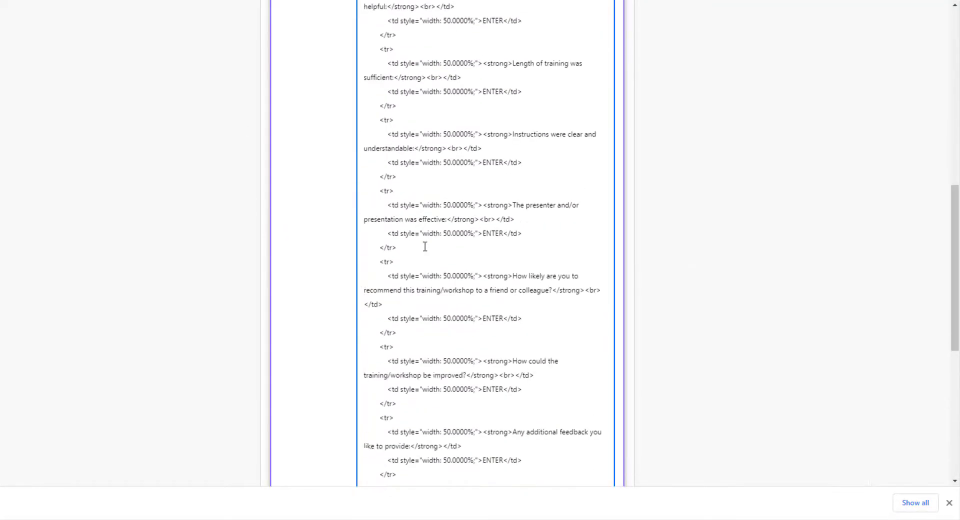
scroll(427, 249, "up", 15)
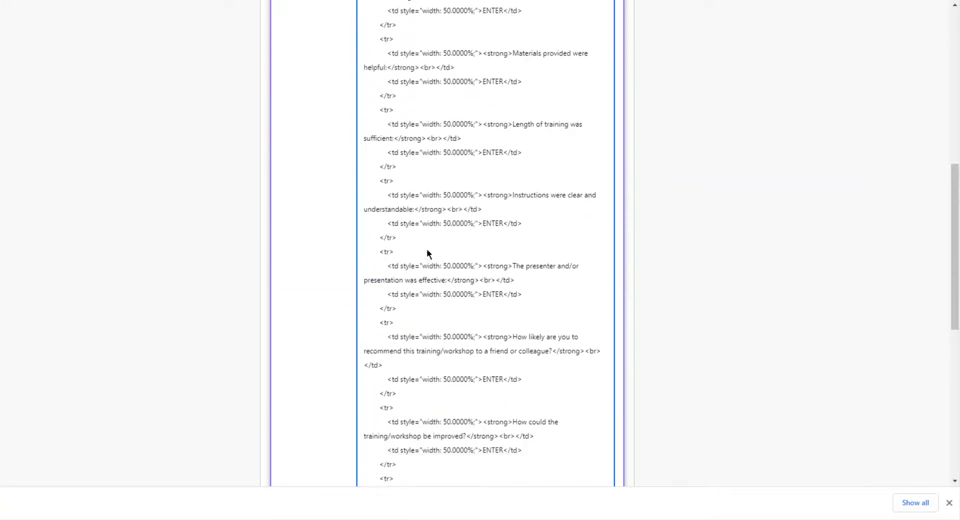
scroll(491, 256, "down", 2)
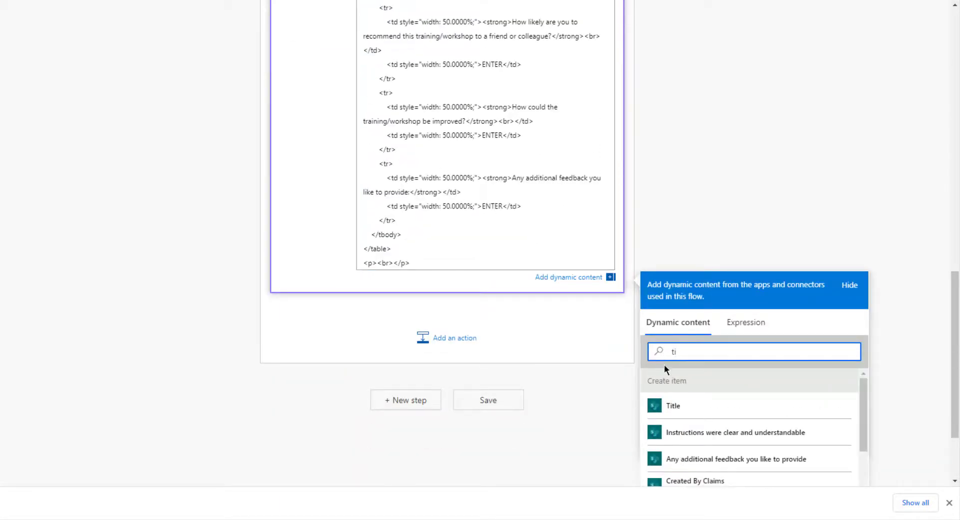
Replace the ENTER placeholders in the Title and Date rows with the Title and Date fields
type("t")
left_click(699, 407)
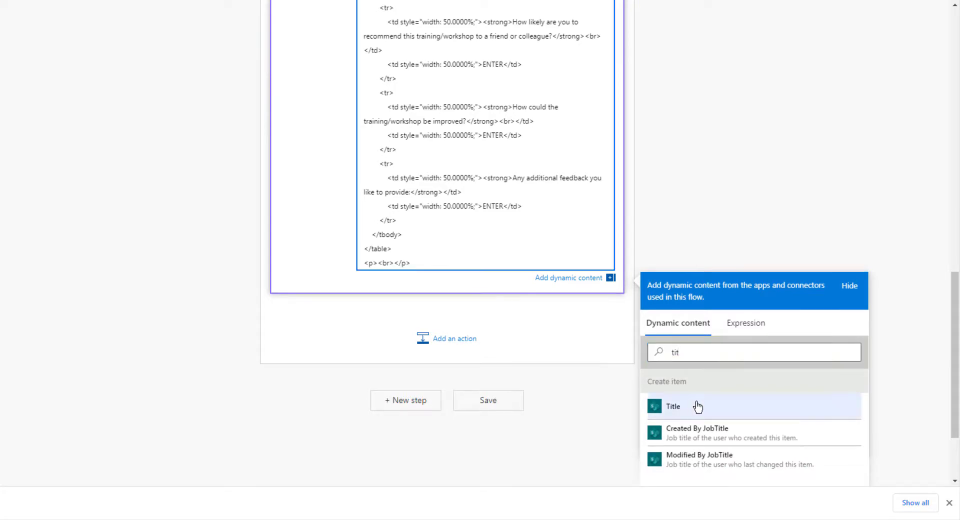
scroll(493, 216, "up", 10)
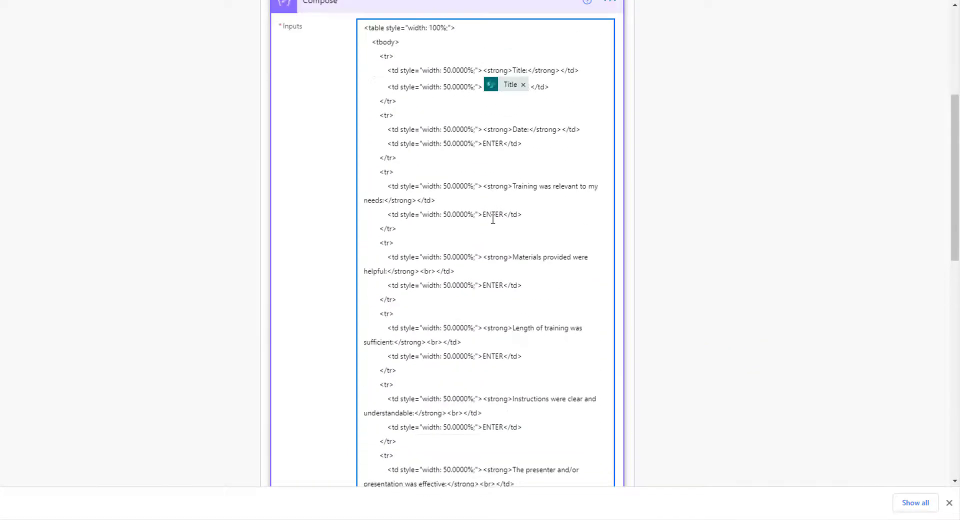
scroll(493, 219, "up", 3)
double_click(493, 276)
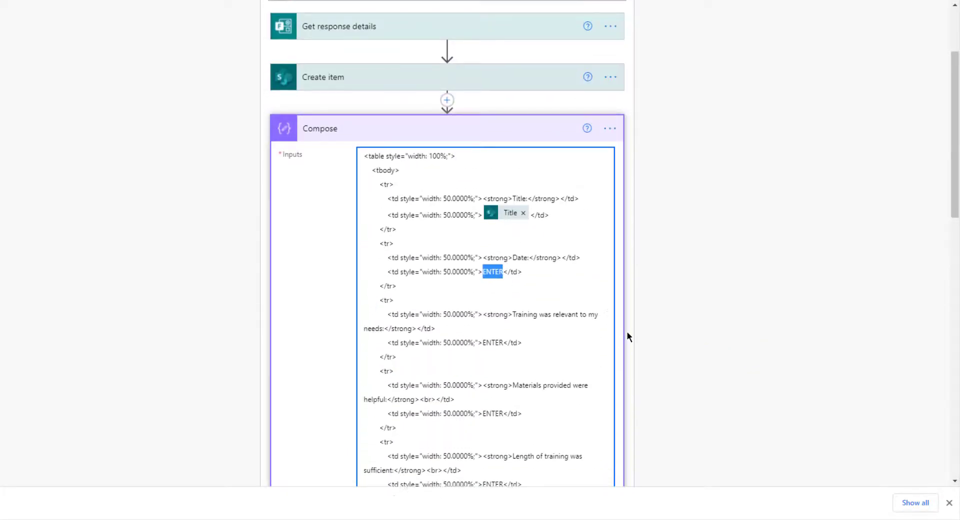
scroll(629, 336, "down", 12)
double_click(662, 412)
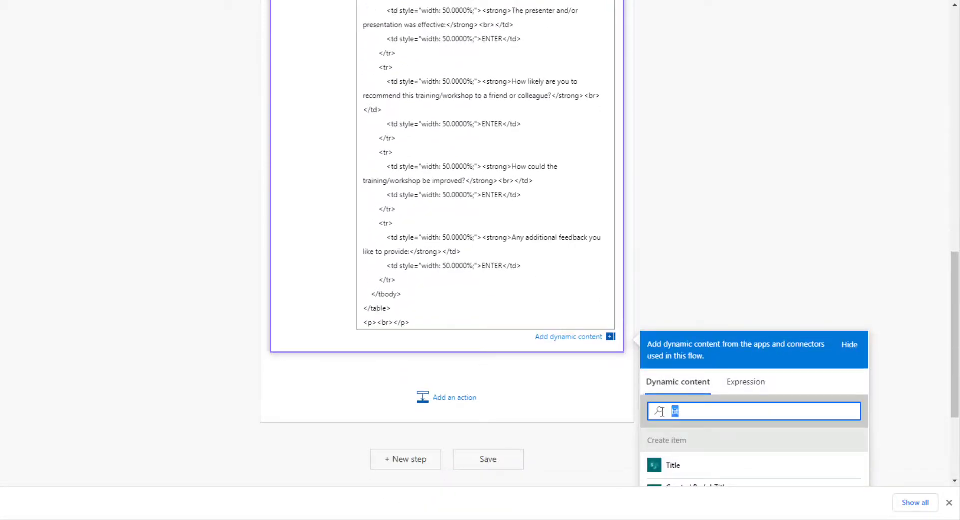
type("date")
left_click(685, 432)
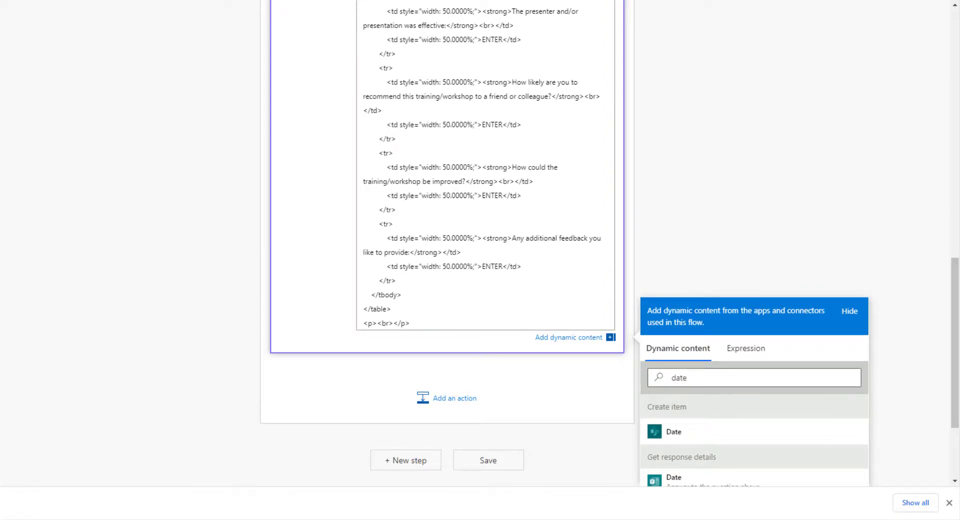
Scroll through the Compose table to check the rows through Any additional feedback
left_click(448, 39)
scroll(480, 90, "up", 10)
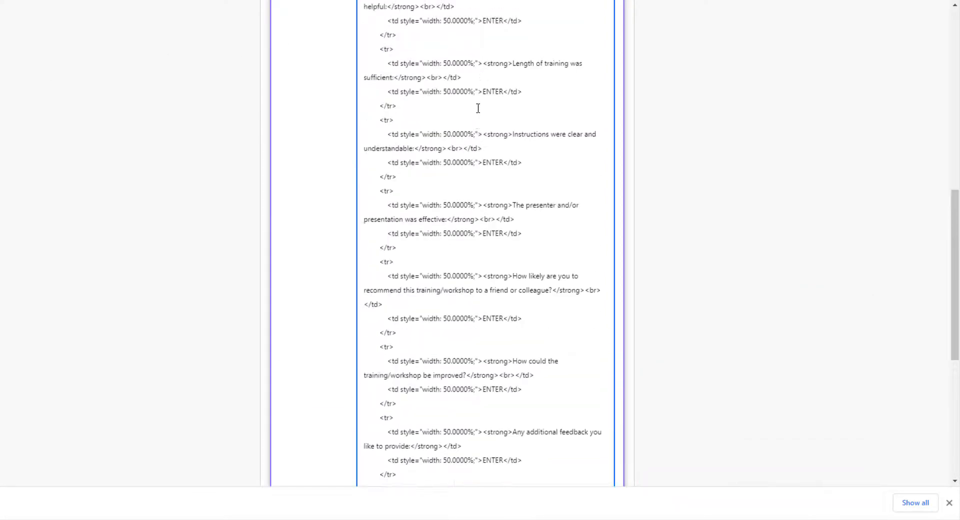
scroll(490, 105, "up", 1)
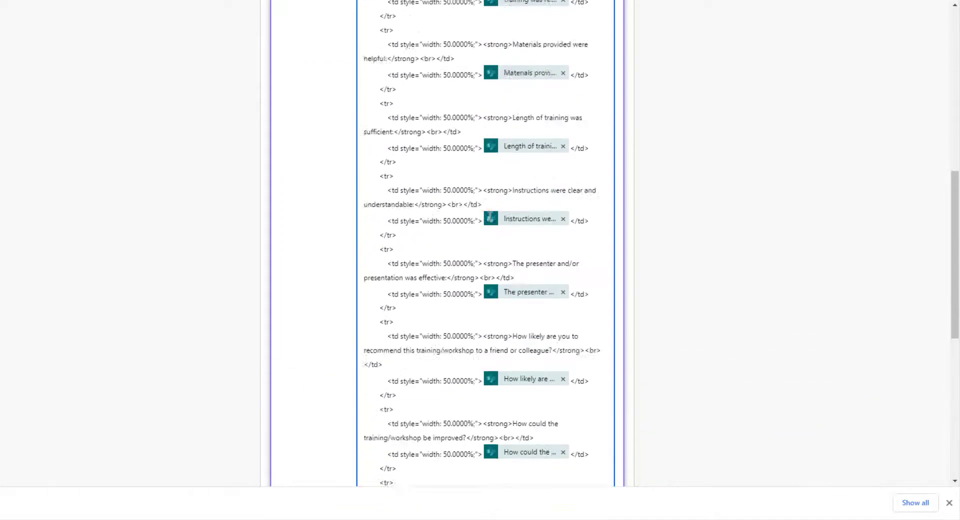
scroll(511, 280, "down", 4)
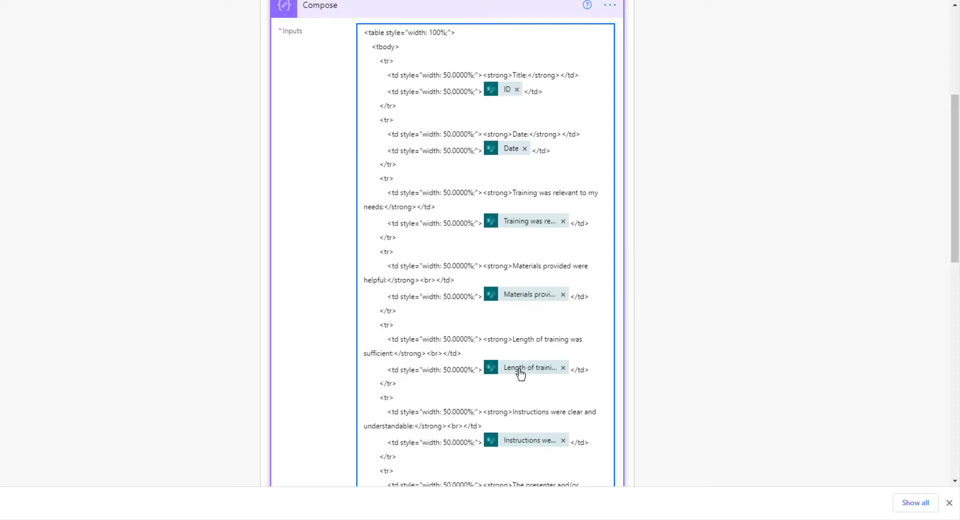
scroll(470, 370, "down", 9)
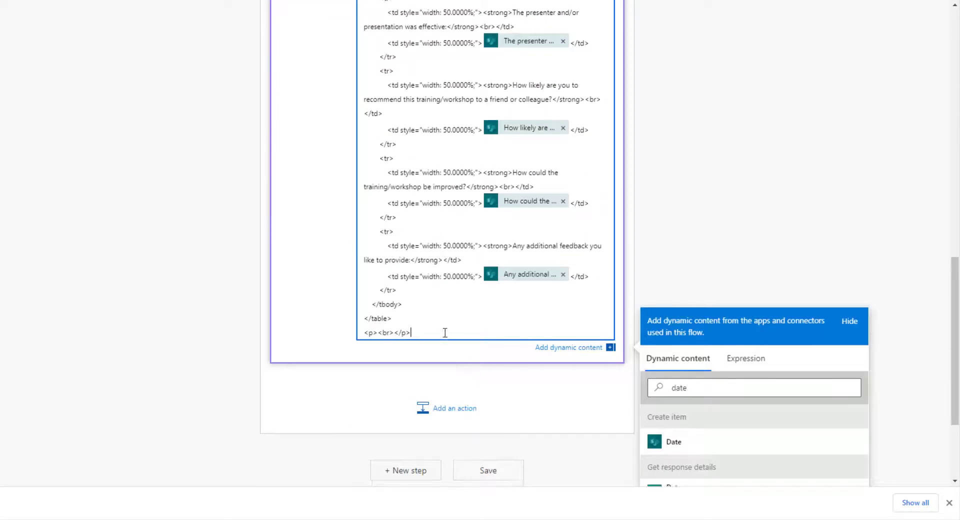
scroll(445, 333, "up", 15)
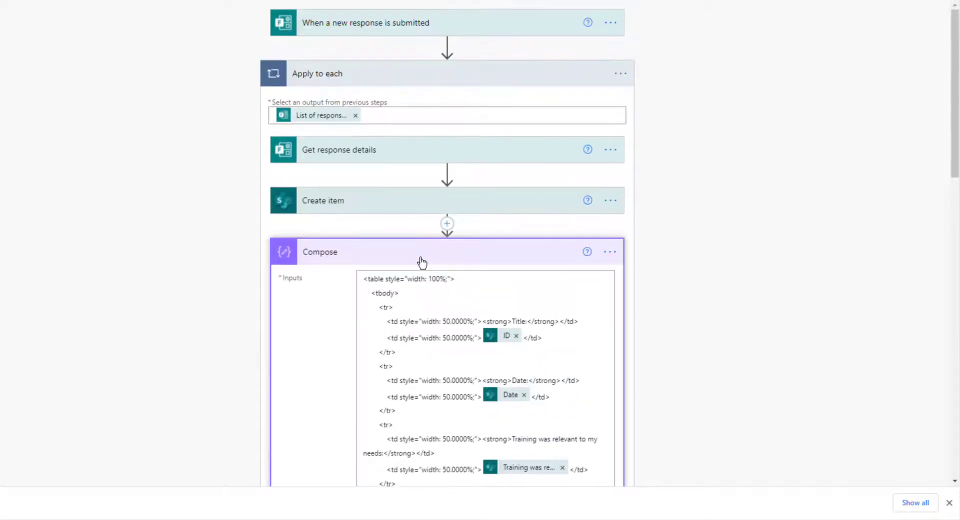
Collapse Compose and add a OneDrive for Business Create file action after it
left_click(421, 261)
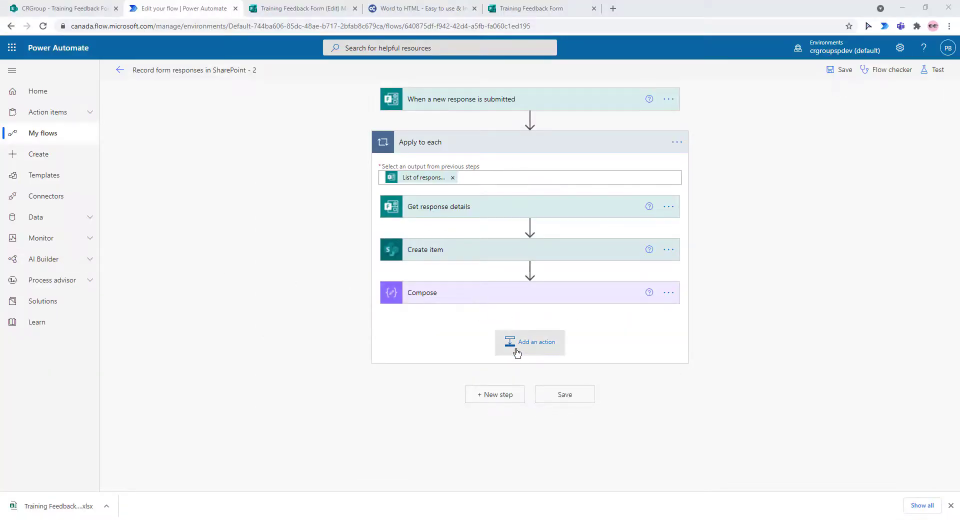
left_click(435, 312)
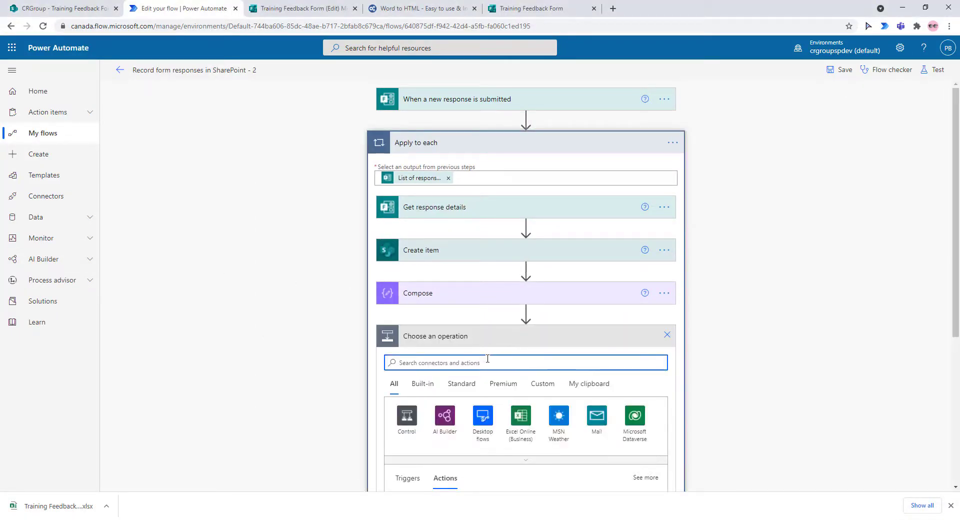
type("on")
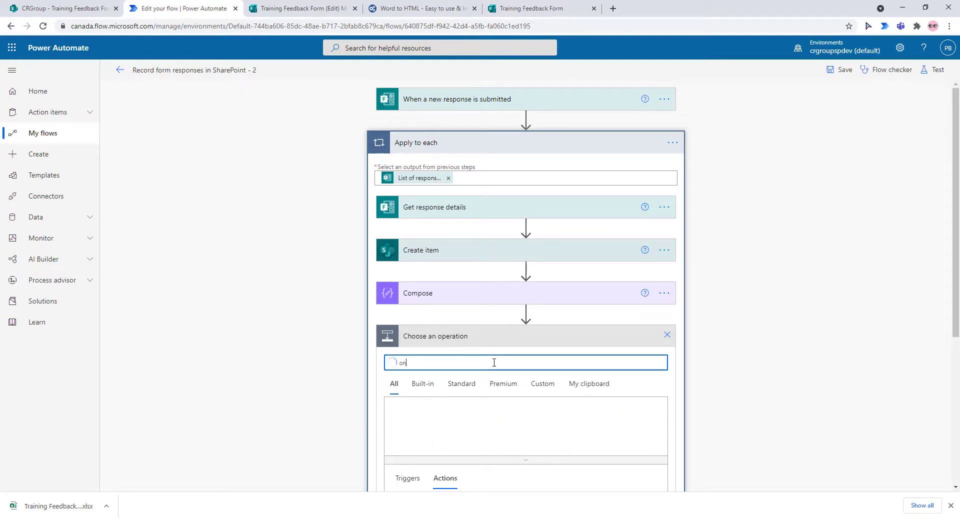
type("edrive")
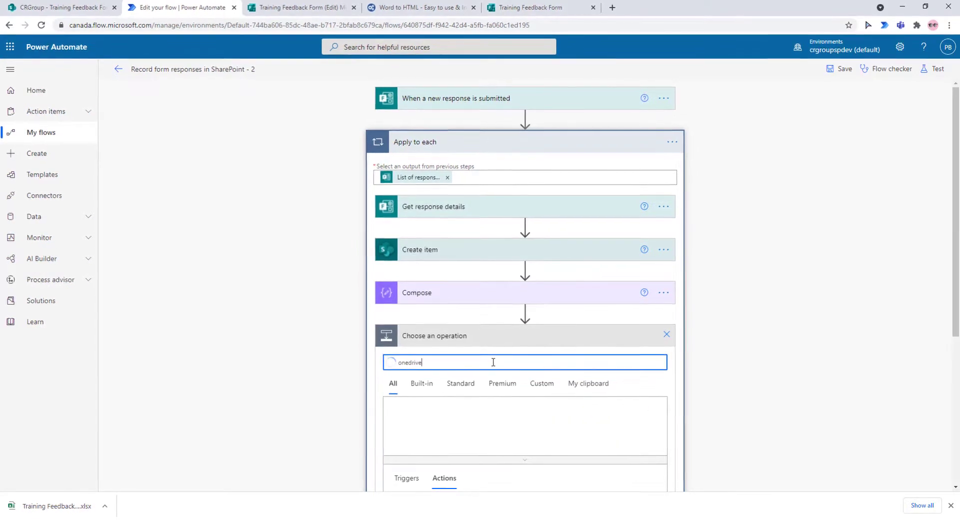
scroll(472, 355, "down", 3)
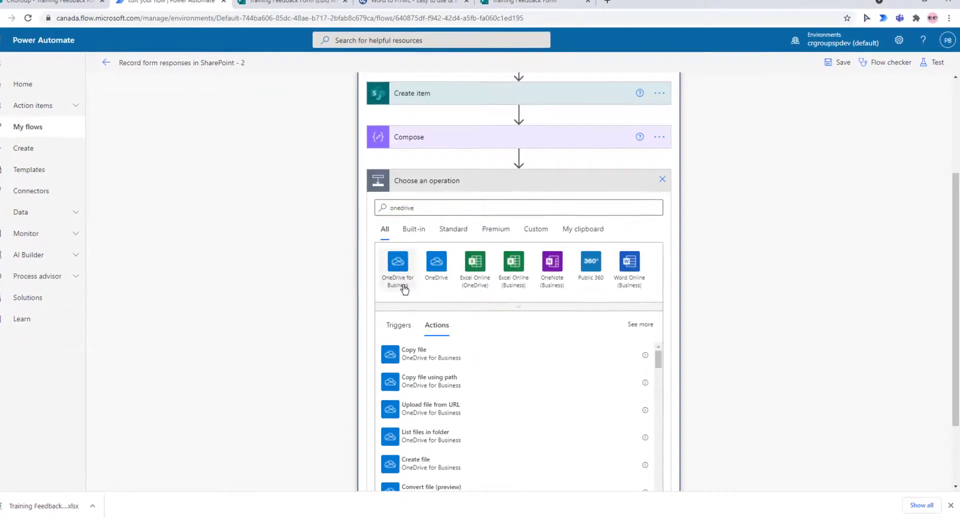
left_click(401, 284)
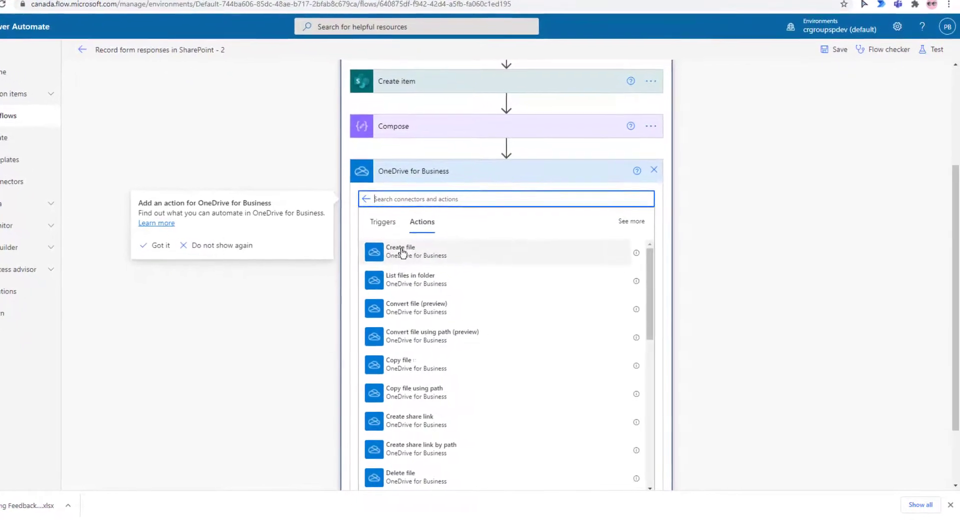
left_click(398, 249)
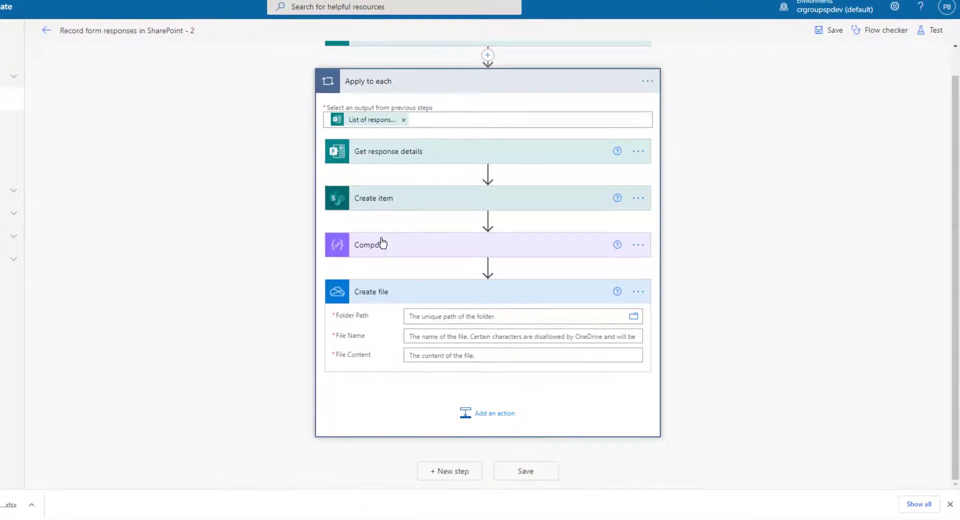
Set the Create file folder path to the root's PDF folder
left_click(619, 308)
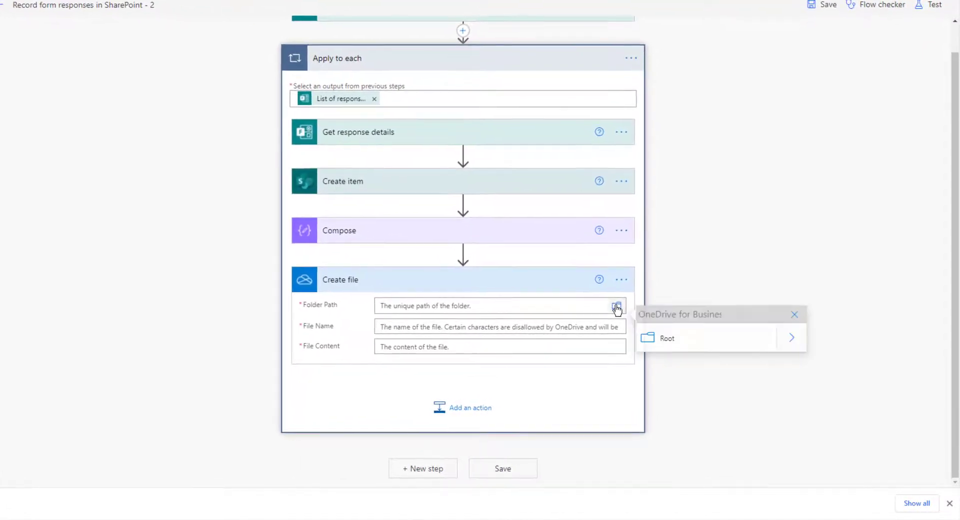
left_click(790, 338)
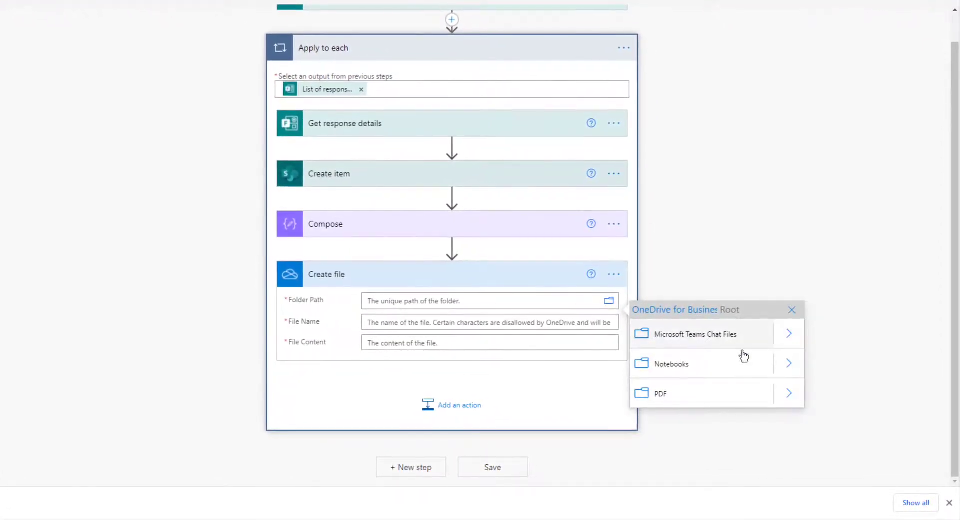
left_click(740, 395)
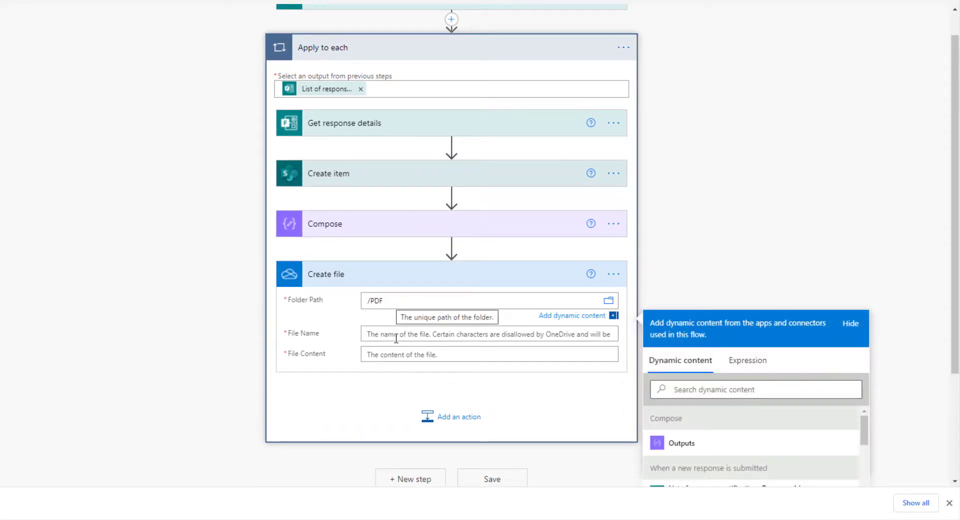
Name the file with the item ID plus '.html' and use Compose Outputs as its content
left_click(416, 334)
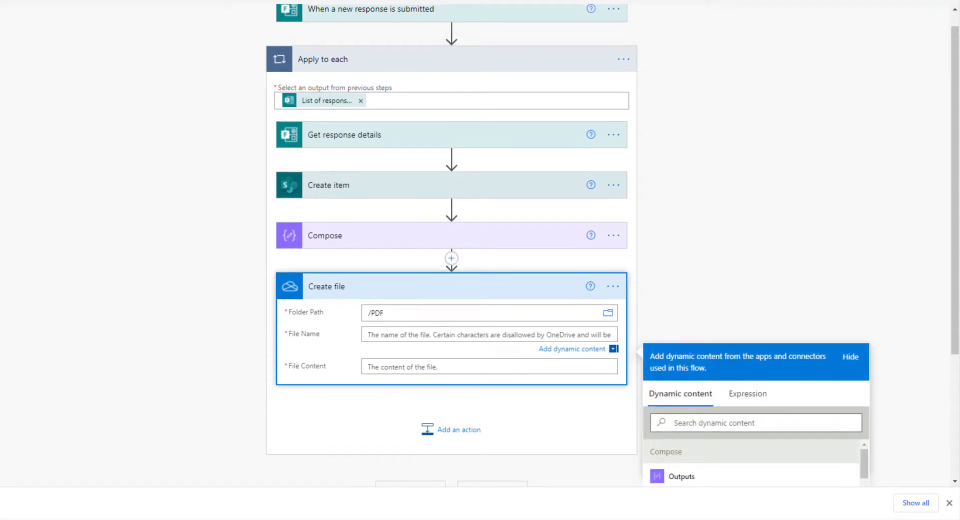
left_click(404, 336)
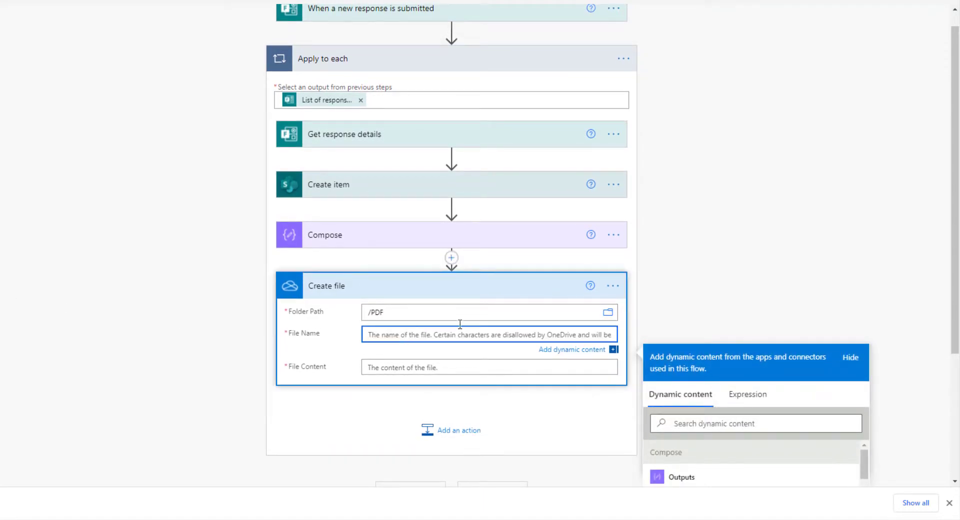
scroll(550, 310, "down", 3)
left_click(689, 309)
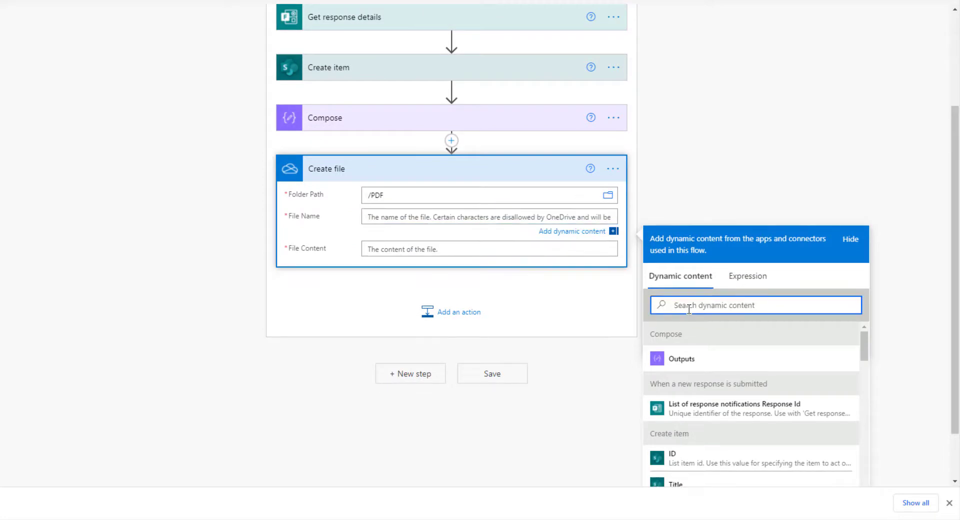
type("id")
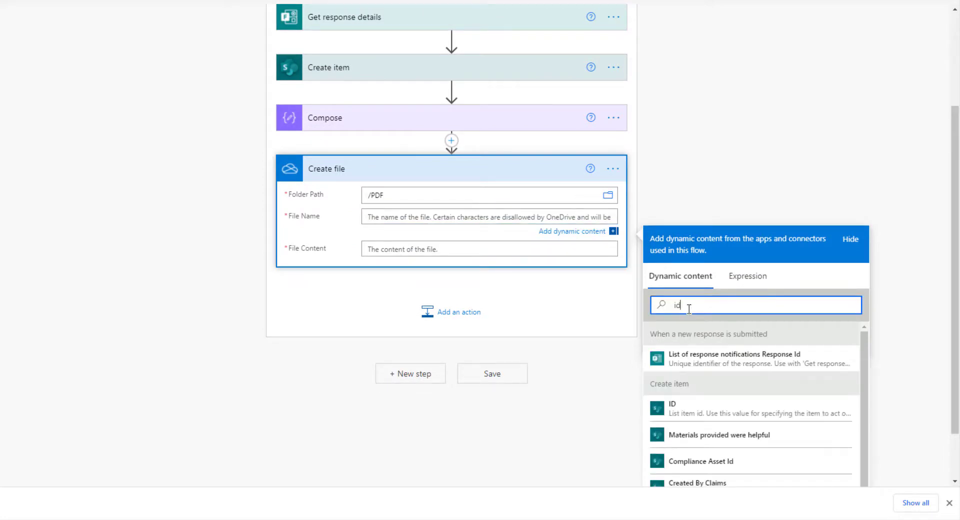
scroll(710, 380, "down", 1)
left_click(710, 361)
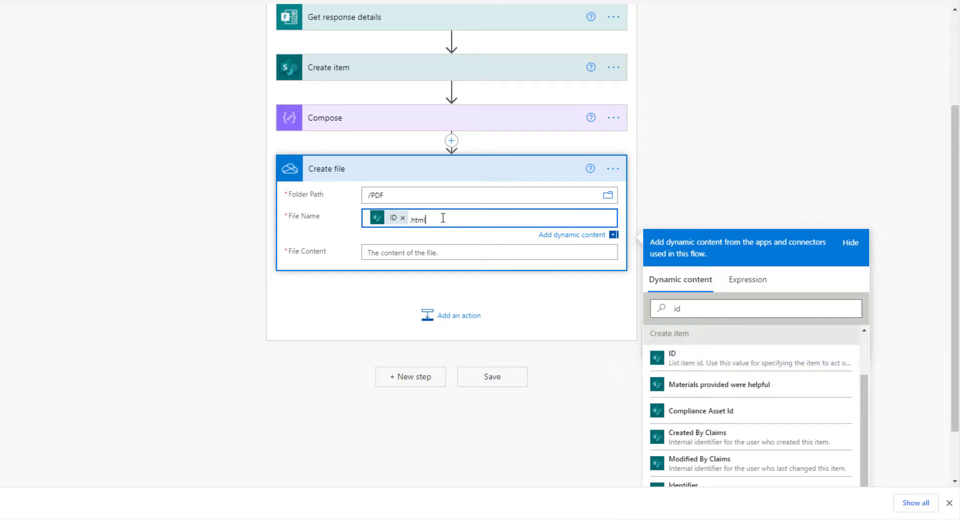
left_click(429, 252)
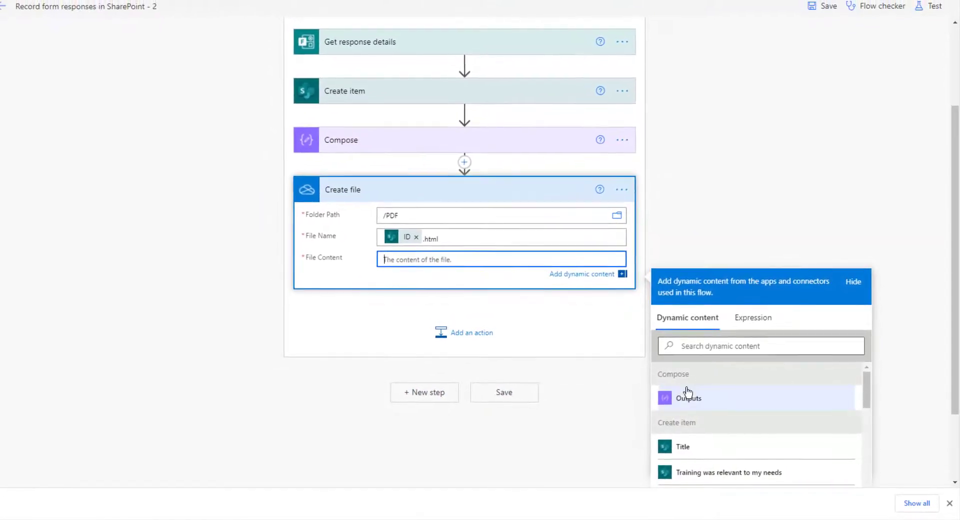
left_click(690, 397)
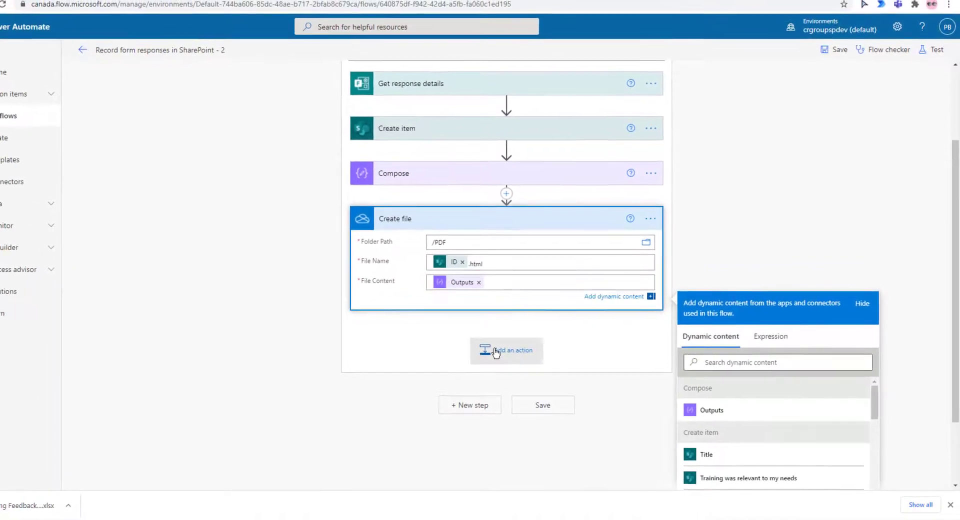
Add the OneDrive Convert file (preview) action after Create file
left_click(501, 354)
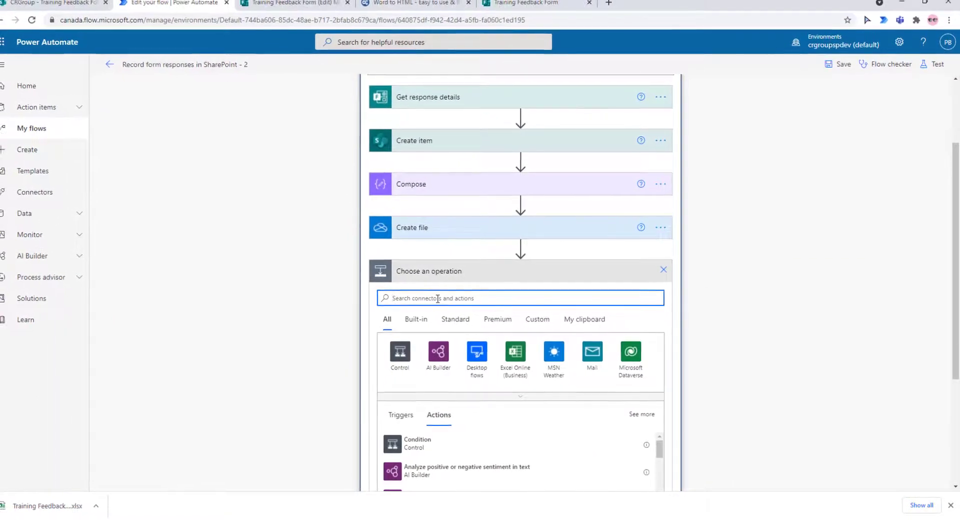
type("conver")
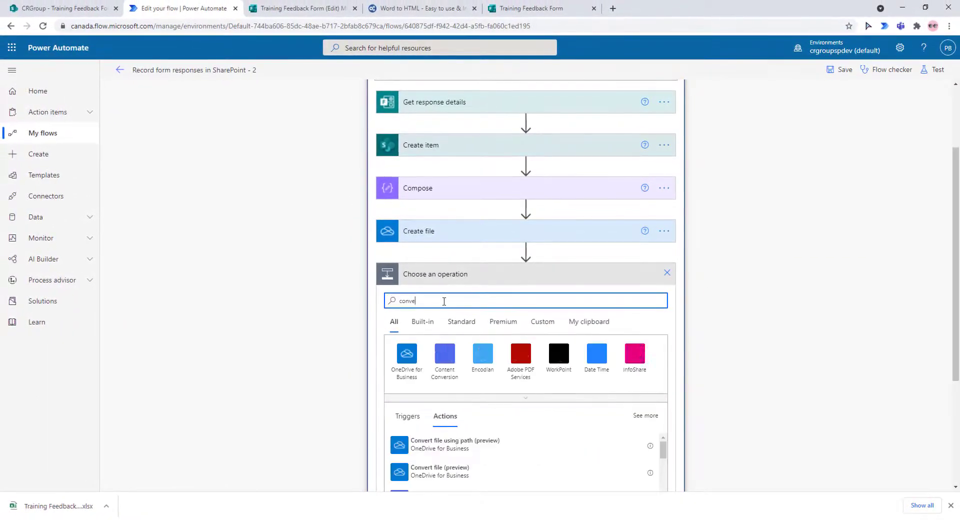
left_click(440, 444)
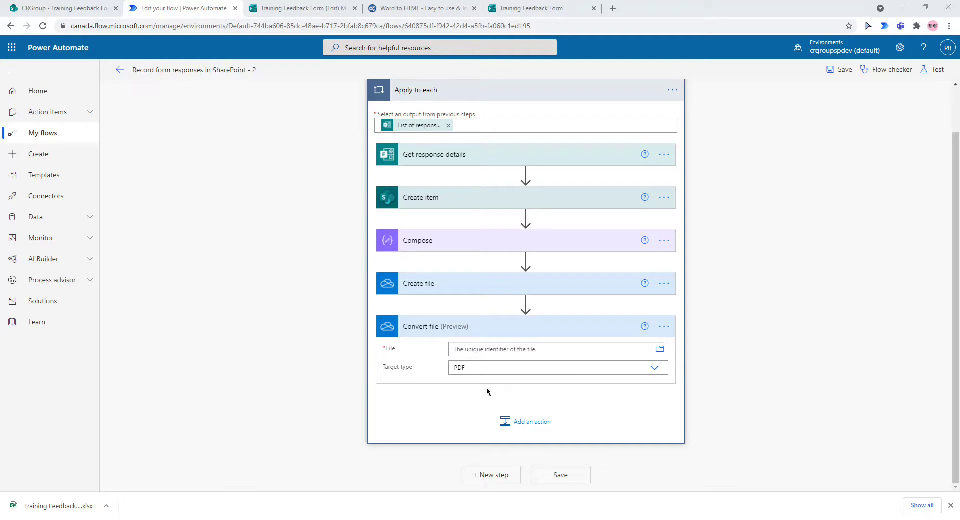
Set the file to convert to the Create file Id, keeping PDF as the target type
left_click(502, 349)
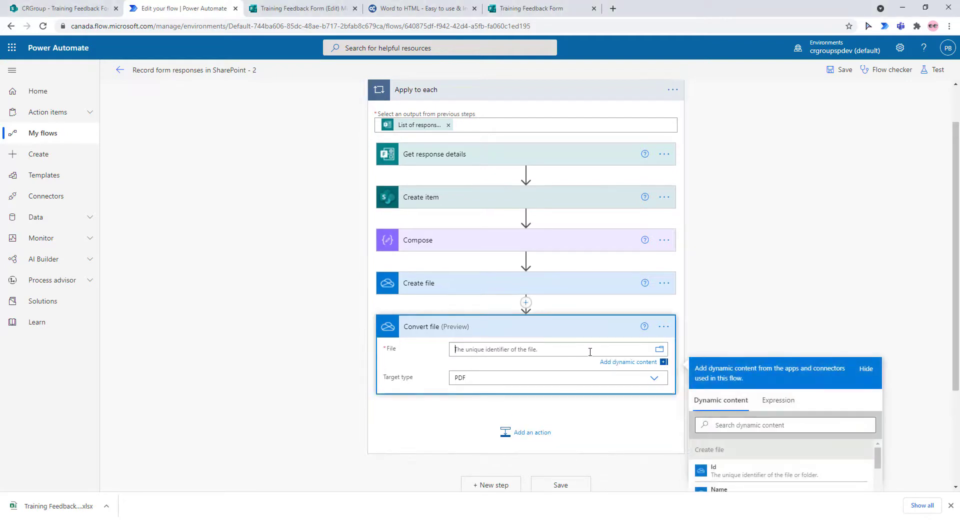
scroll(750, 452, "down", 2)
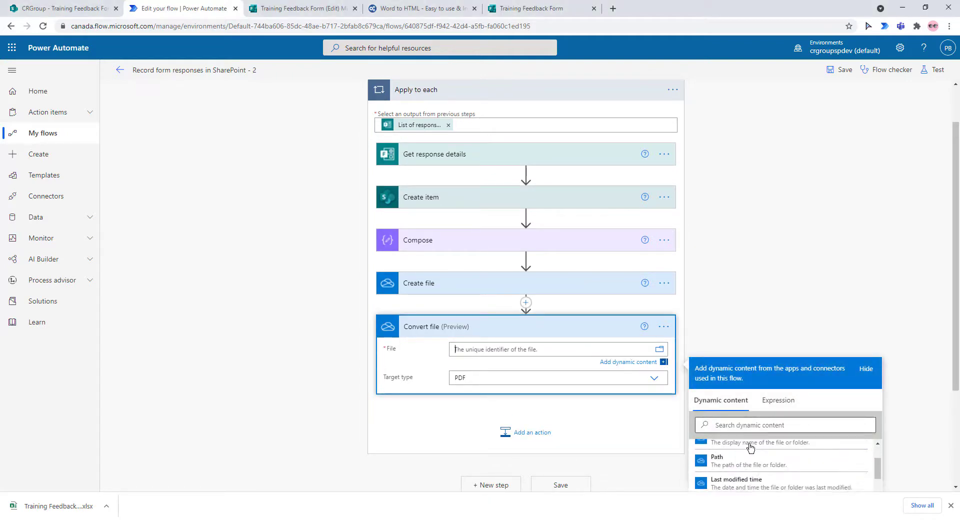
scroll(749, 452, "up", 2)
scroll(919, 392, "down", 2)
scroll(820, 385, "down", 1)
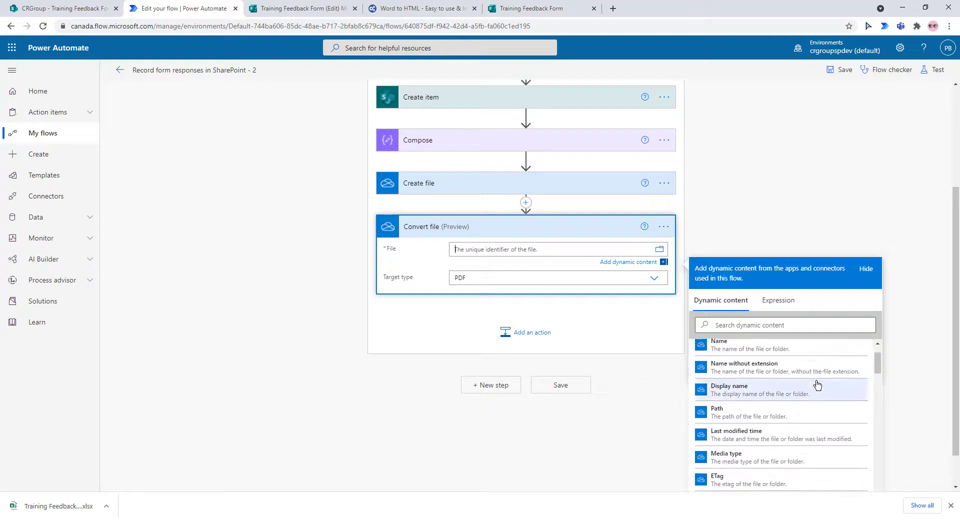
scroll(750, 375, "up", 1)
left_click(745, 375)
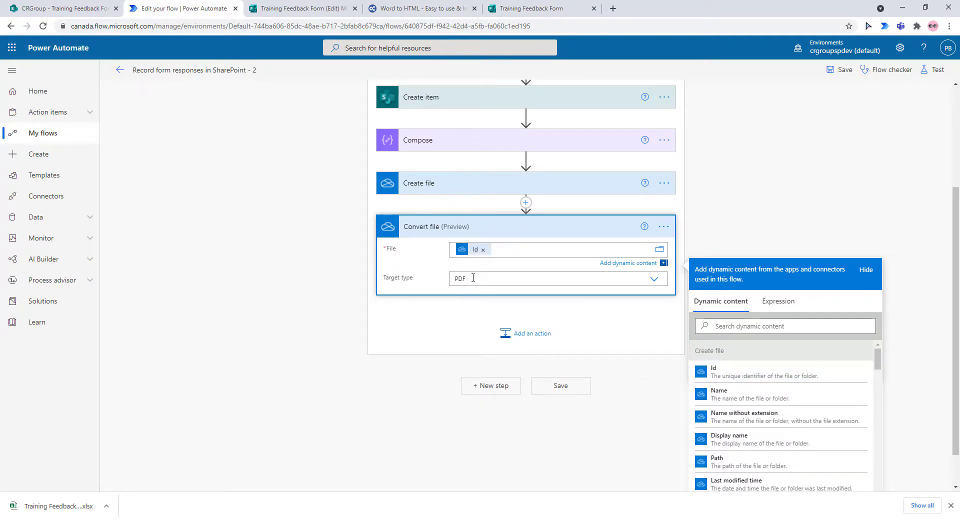
left_click(654, 279)
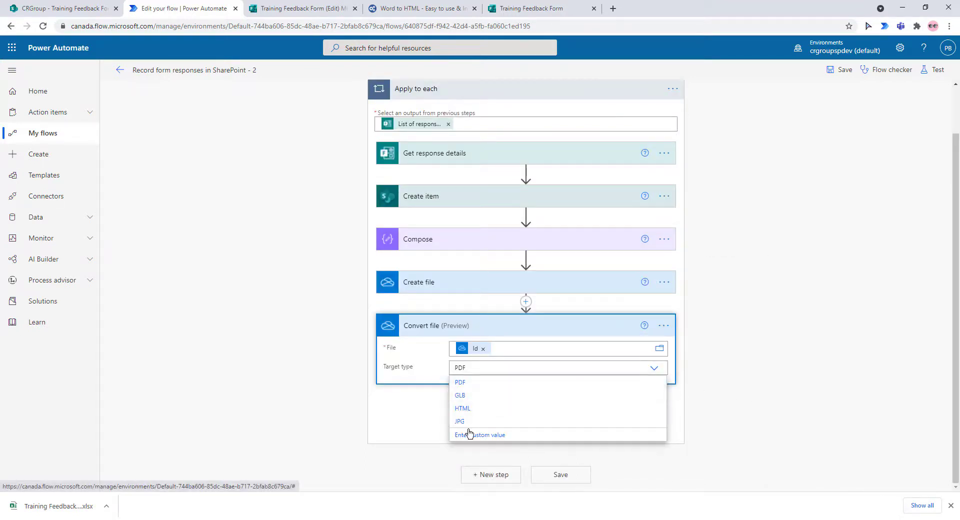
left_click(459, 381)
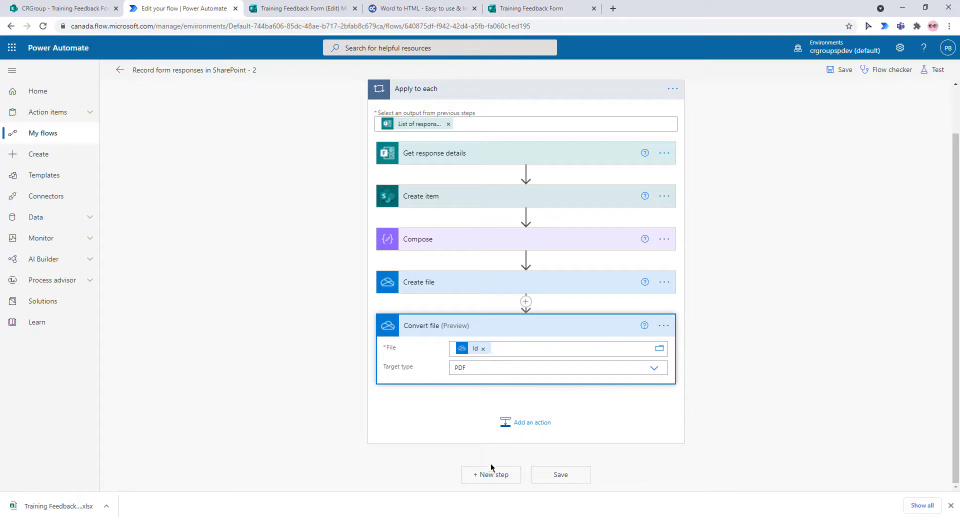
Add a SharePoint Add attachment action on the CRGroup CCTest site's Training Feedback Form list
left_click(523, 424)
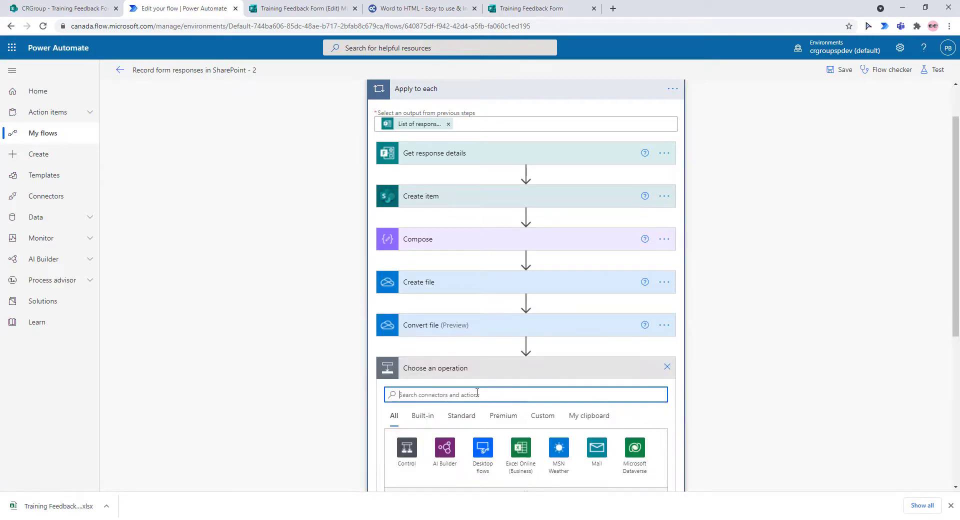
type("add a")
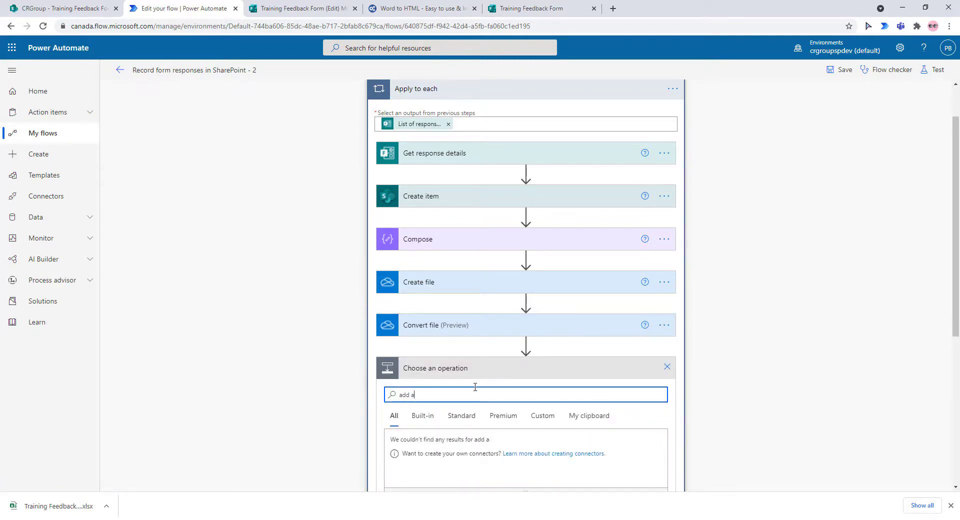
type("ttac")
scroll(625, 385, "down", 3)
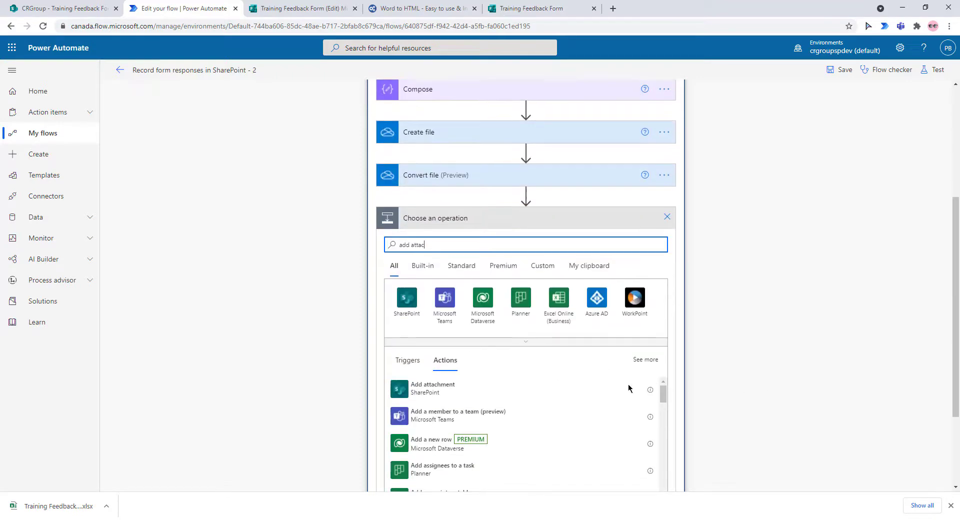
left_click(470, 391)
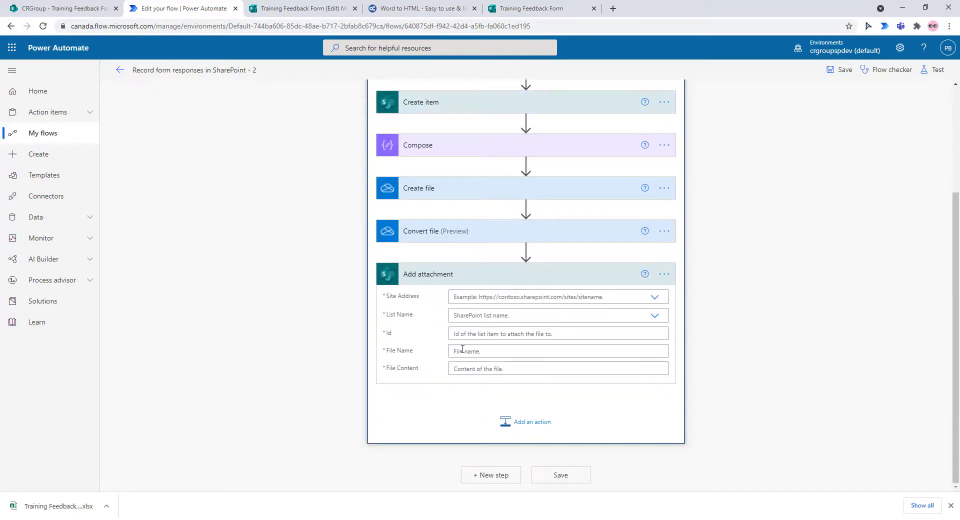
left_click(655, 300)
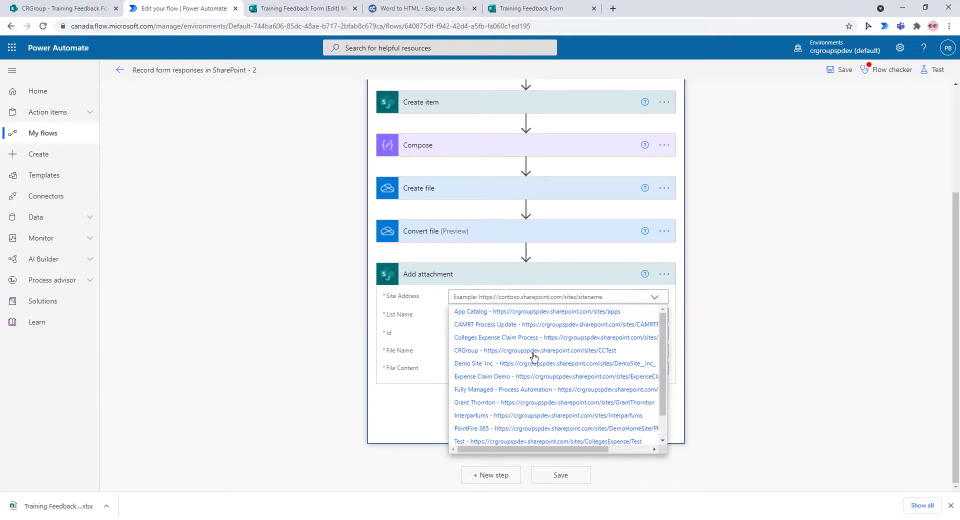
left_click(490, 352)
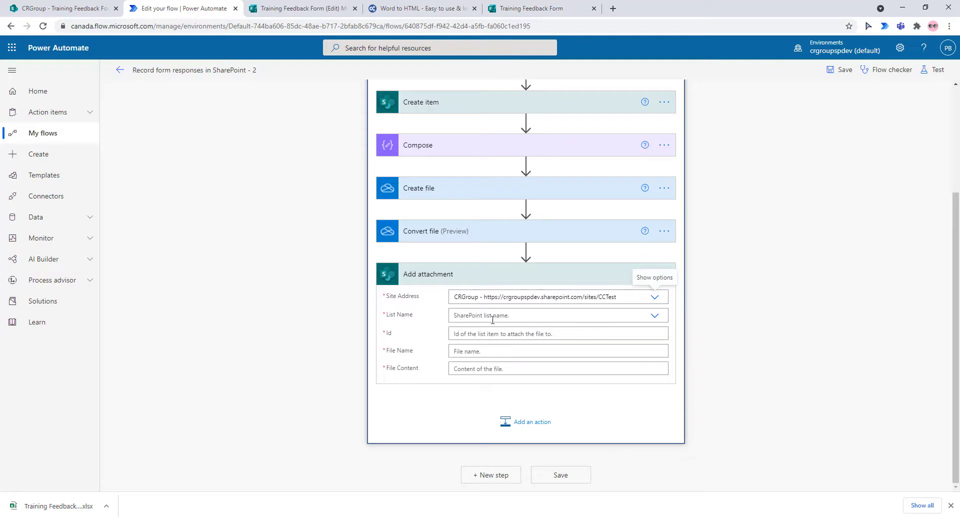
left_click(605, 318)
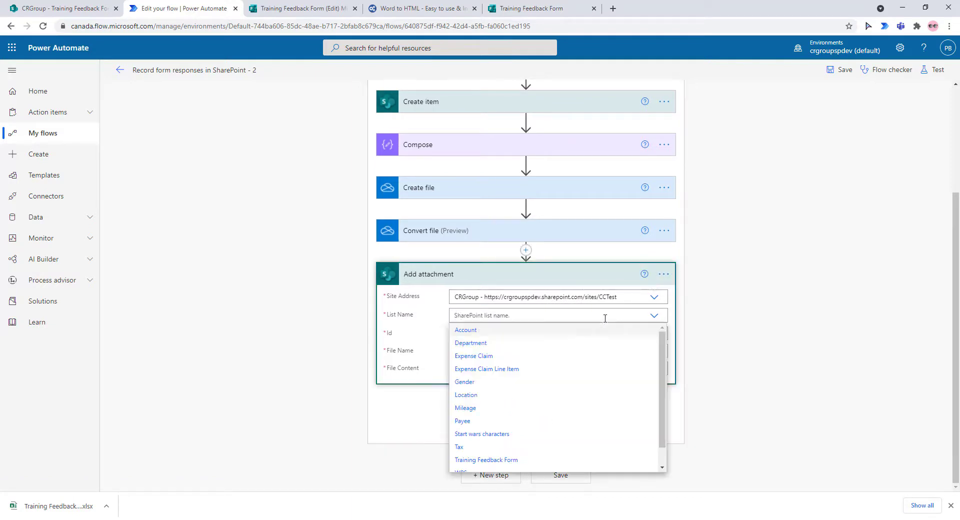
left_click(493, 461)
Set the attachment's Id to the Create item ID instead of the Response Id
left_click(478, 334)
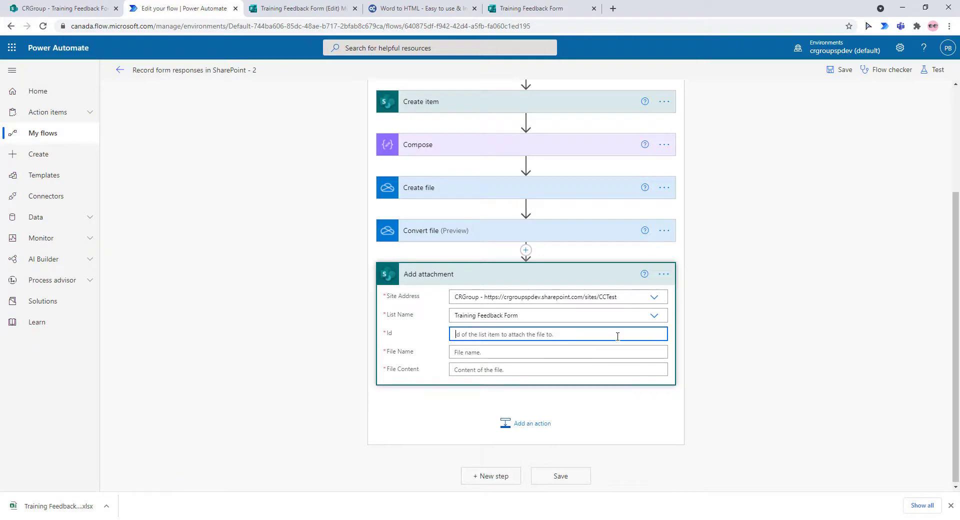
left_click(755, 452)
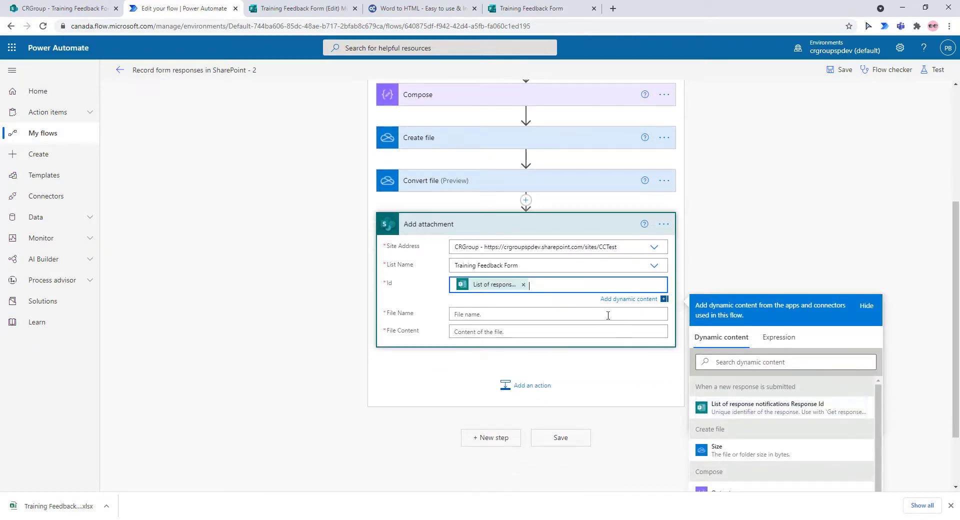
left_click(524, 286)
left_click(744, 360)
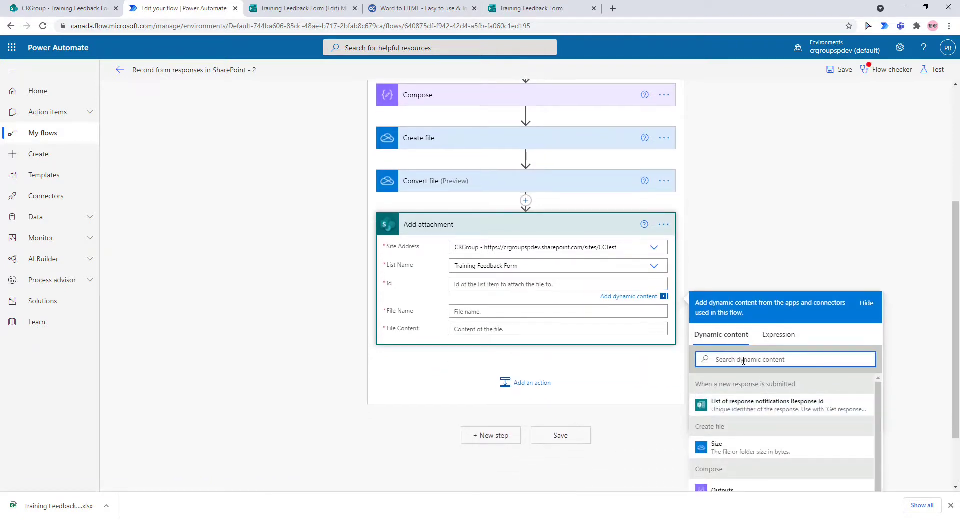
type("id")
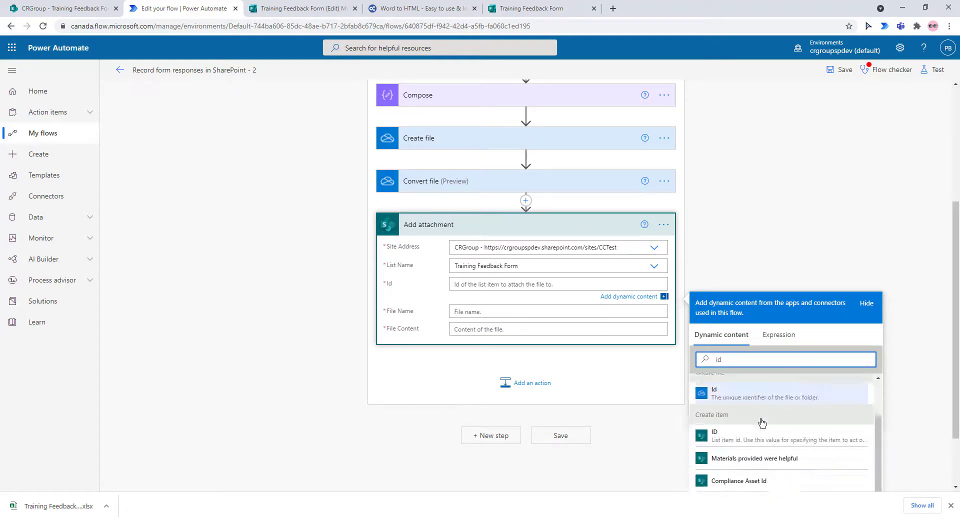
scroll(734, 405, "down", 1)
left_click(734, 405)
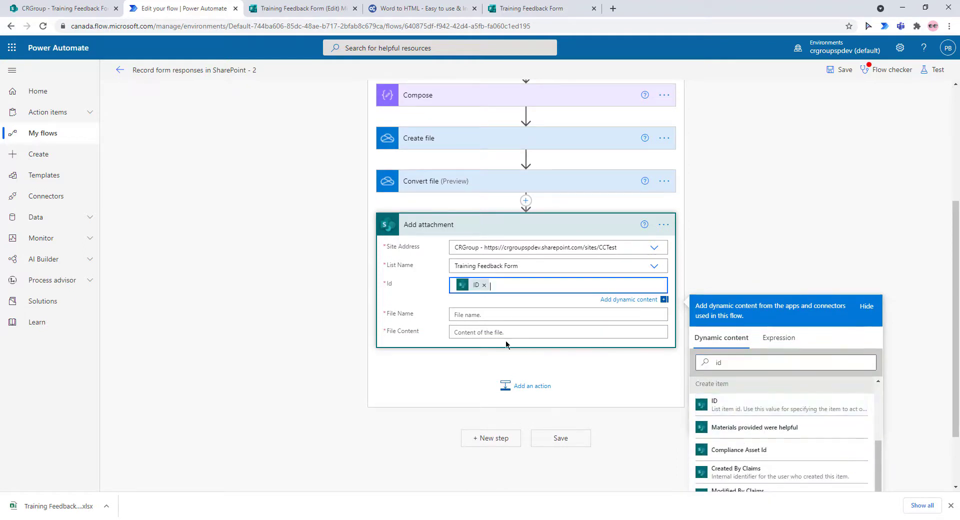
Name the attachment by the item ID as a PDF, use the Convert file content, and save the flow
left_click(470, 315)
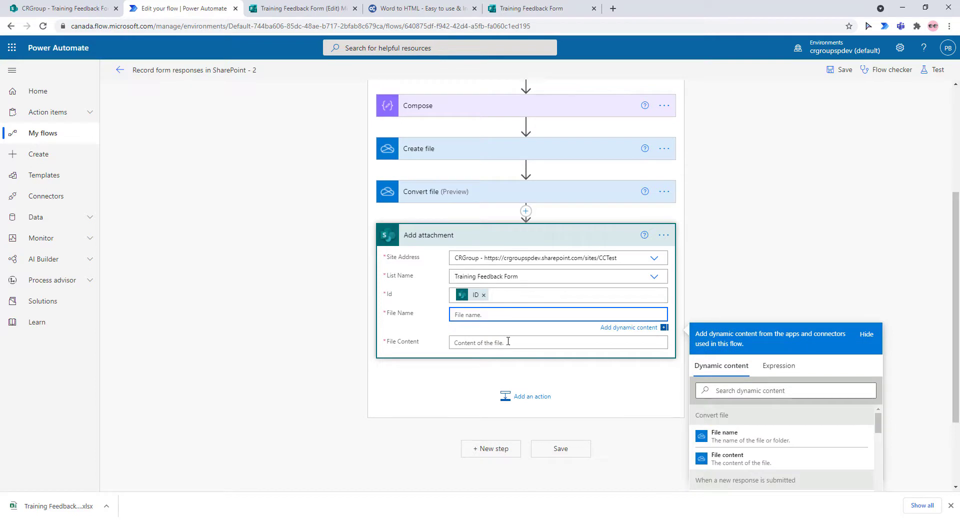
left_click(738, 391)
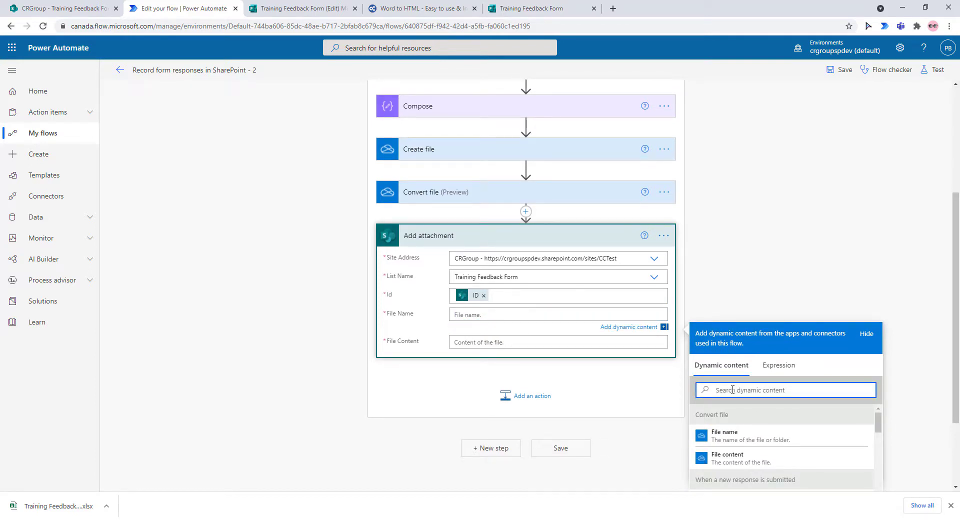
type("id")
scroll(908, 372, "down", 2)
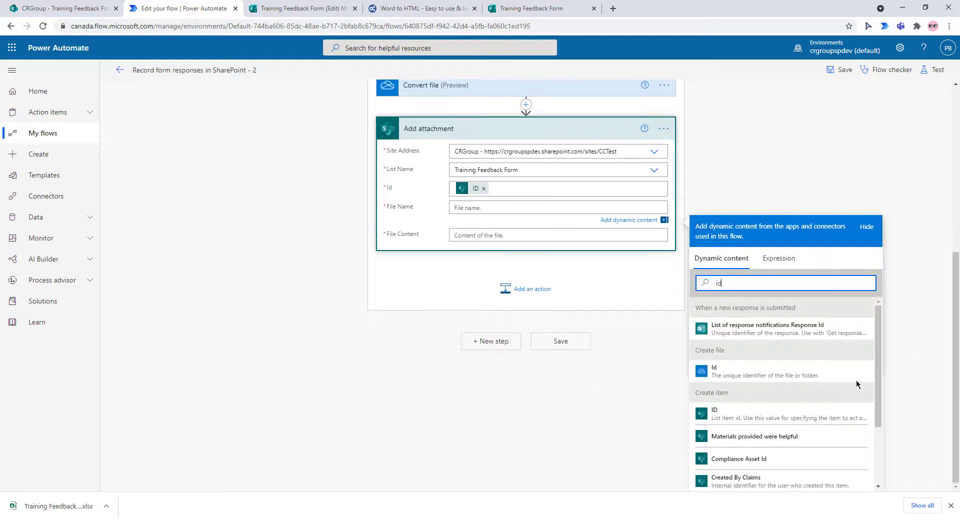
left_click(761, 421)
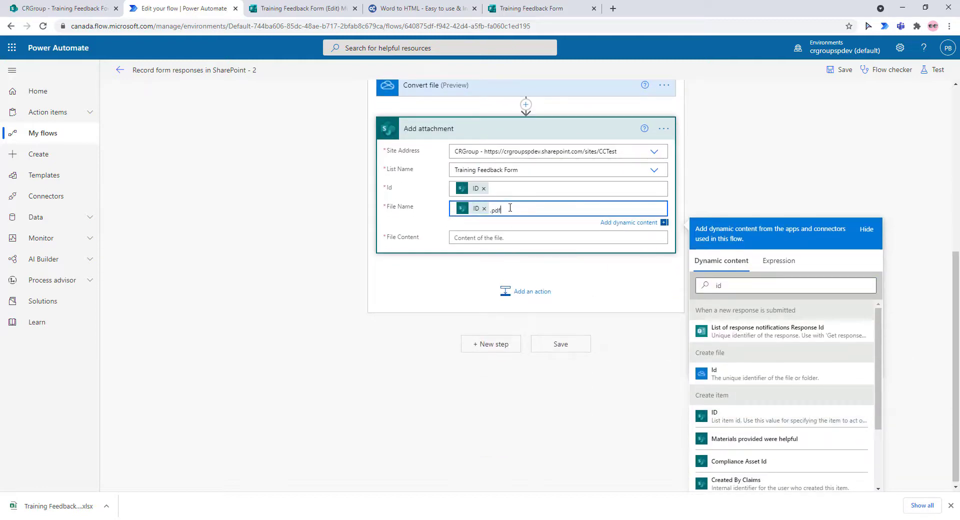
left_click(507, 238)
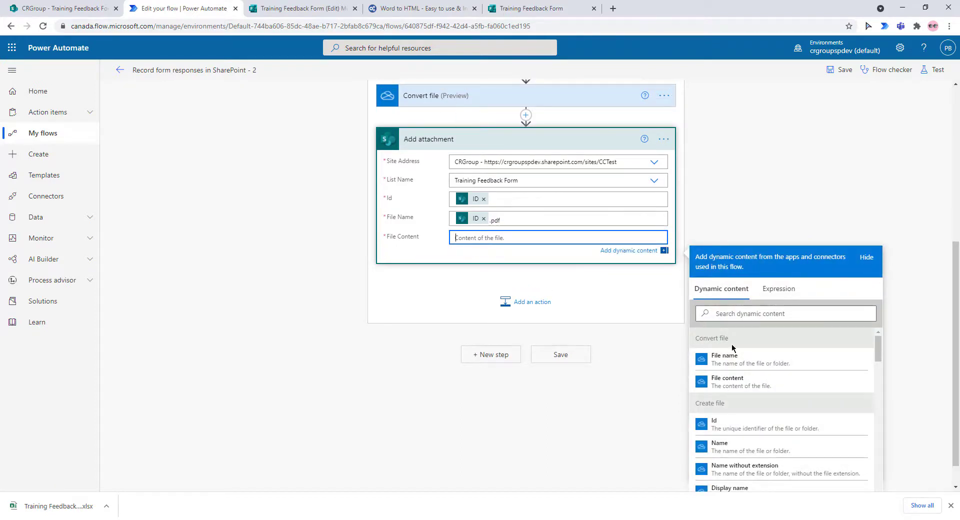
left_click(734, 386)
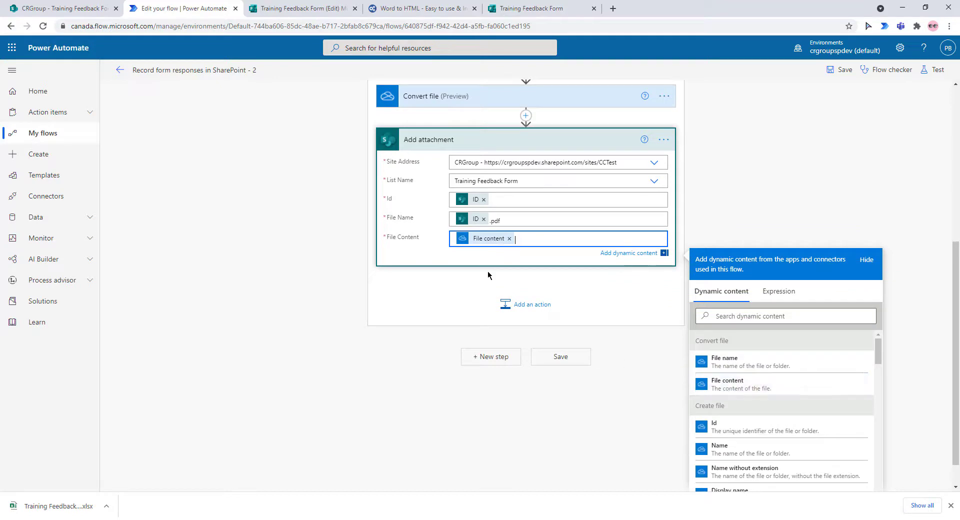
left_click(562, 357)
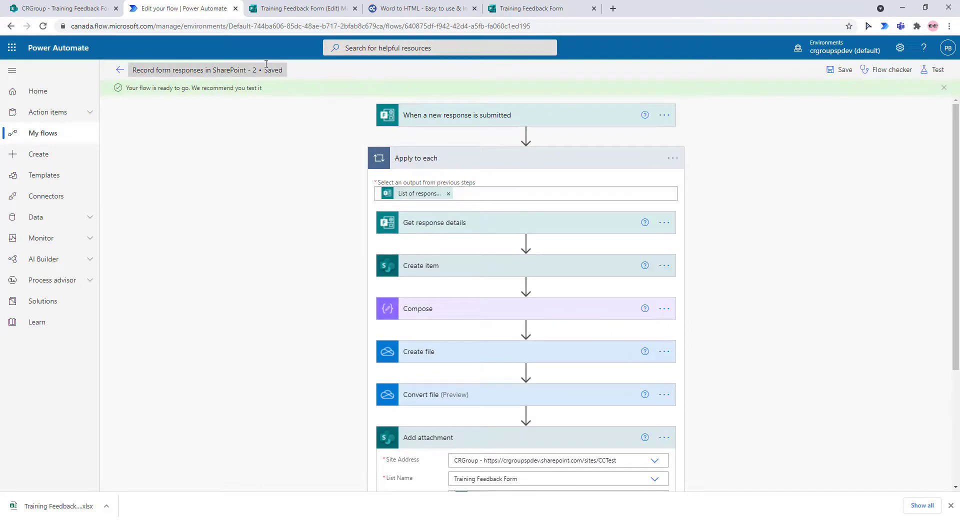
Test the flow with the recent succeeded trigger run and confirm every step inside Apply to each succeeded
left_click(934, 70)
left_click(843, 134)
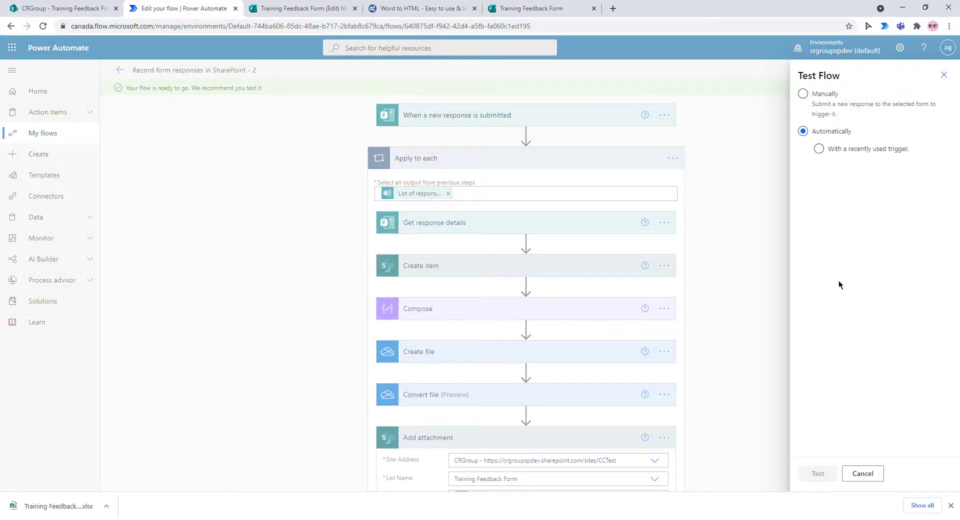
left_click(834, 150)
left_click(828, 170)
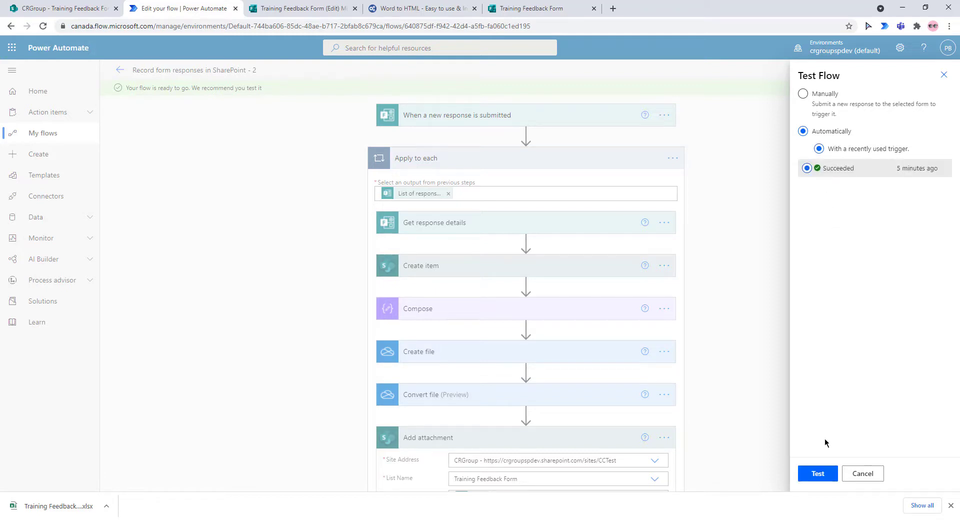
left_click(822, 471)
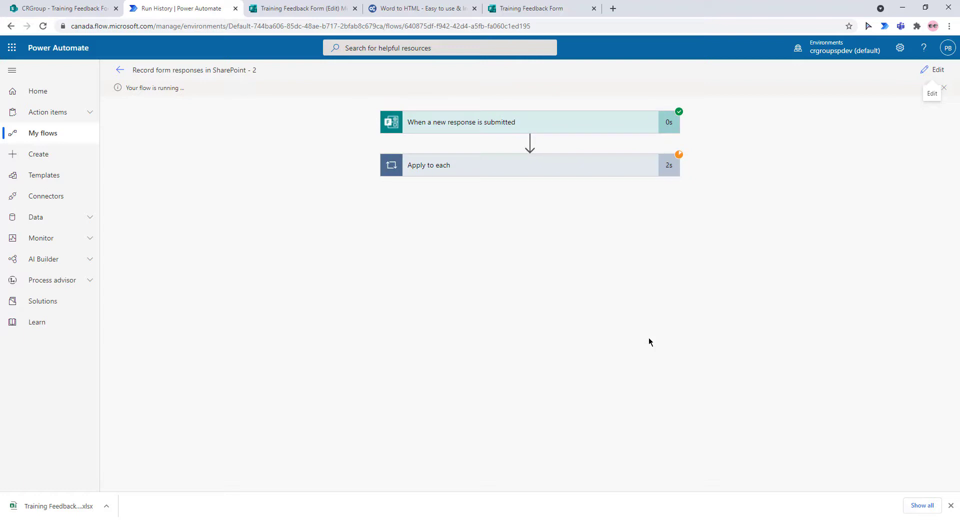
left_click(550, 167)
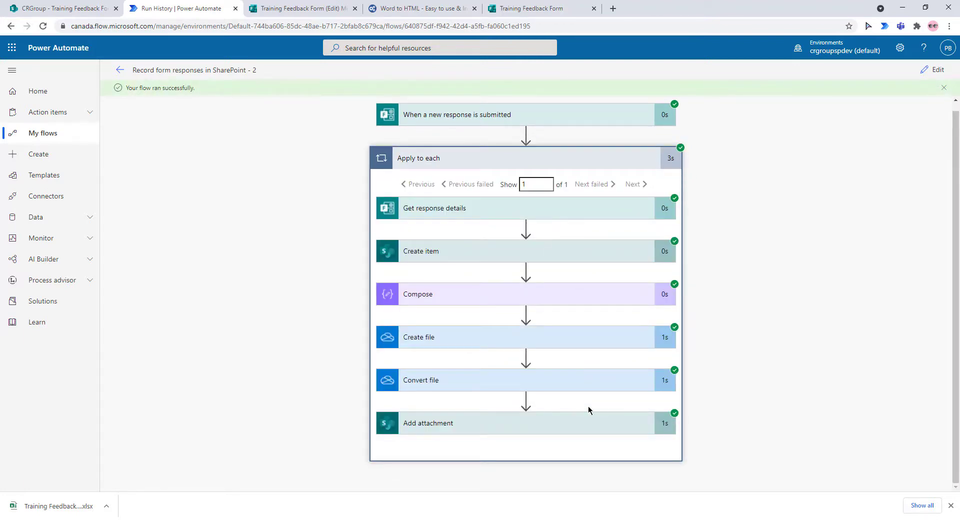
left_click(53, 10)
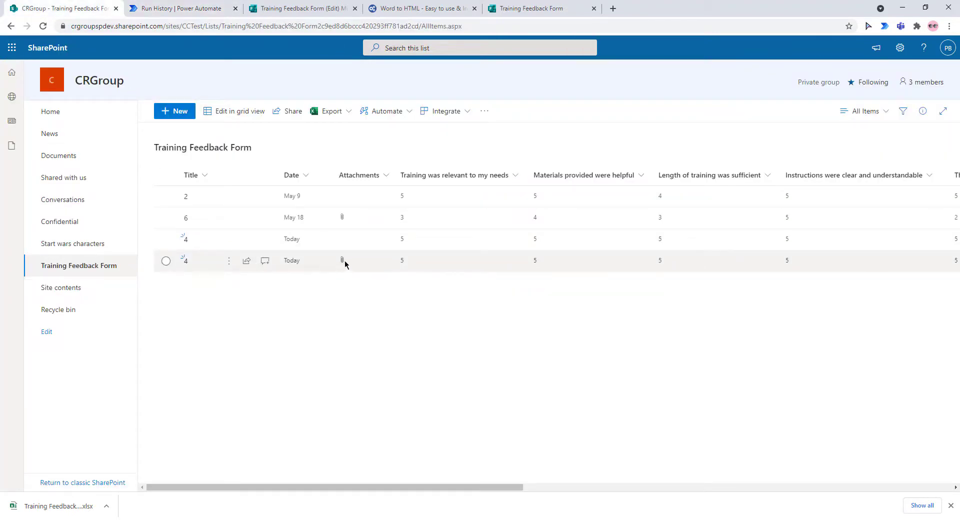
Open the details of list item 4, the newest feedback entry, and scroll to its attached 8.pdf
left_click(290, 264)
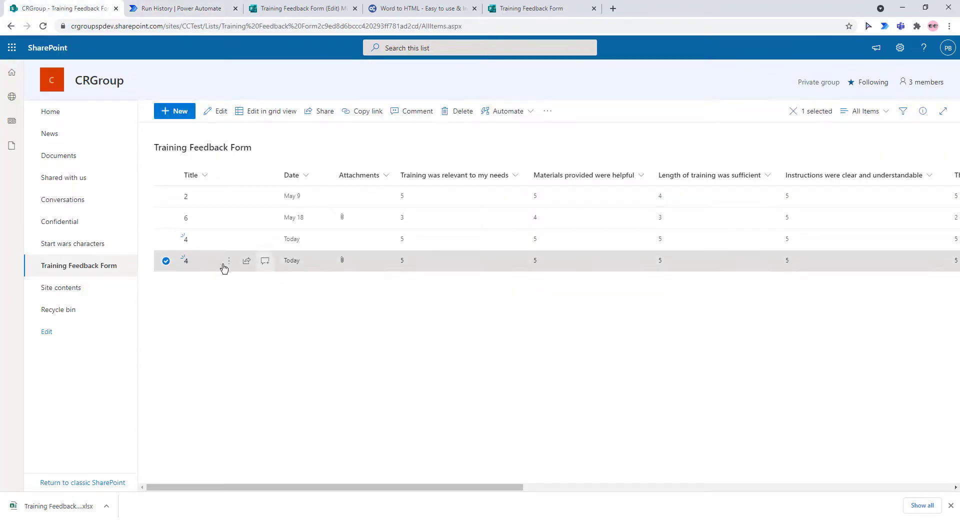
left_click(185, 261)
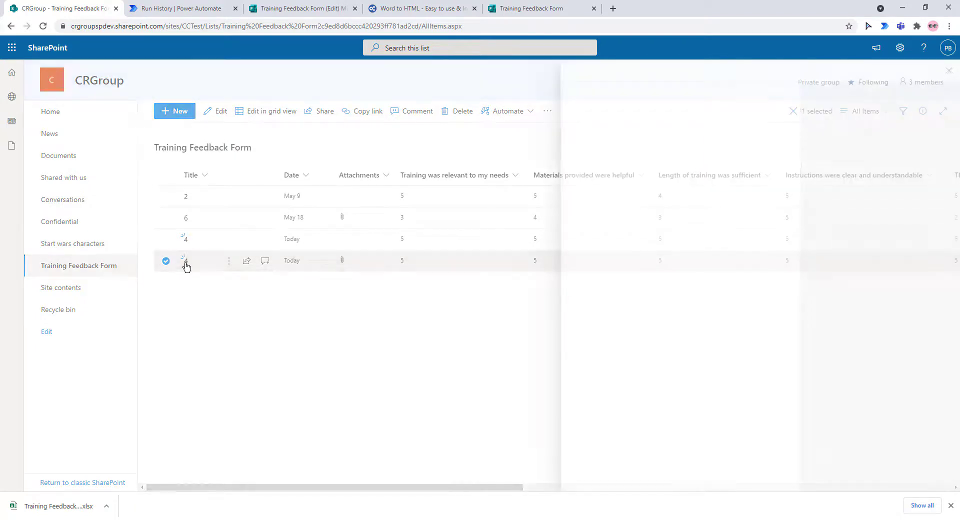
scroll(635, 325, "down", 1)
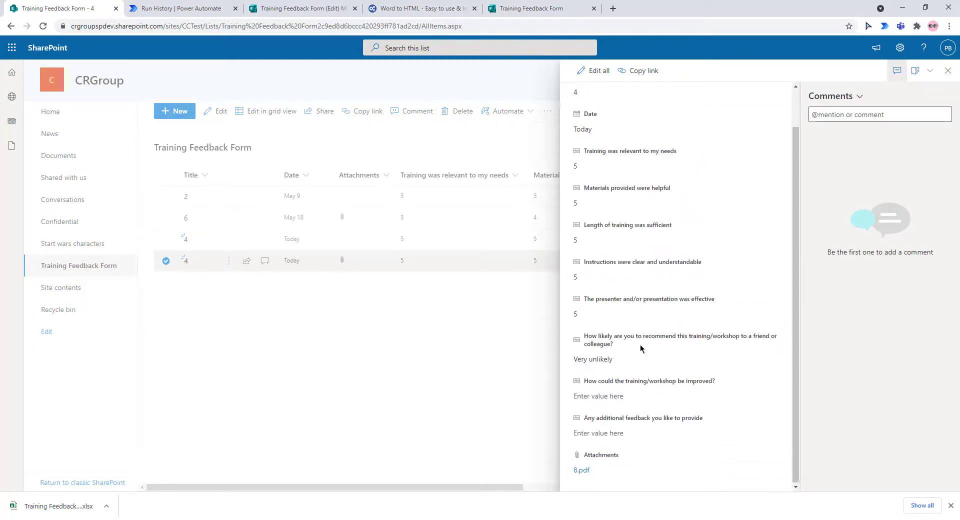